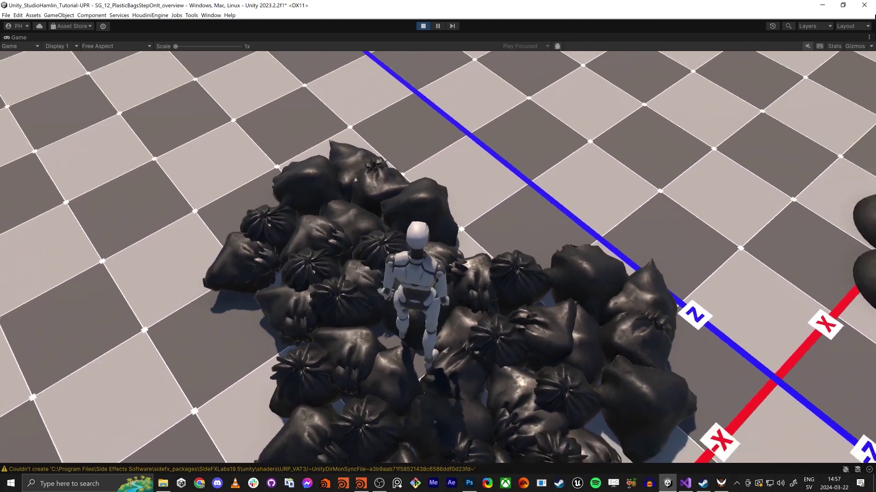
Step: Walk the character back and forth through the pile of plastic bags to examine how they deform underfoot
{"action": "key", "text": "d"}
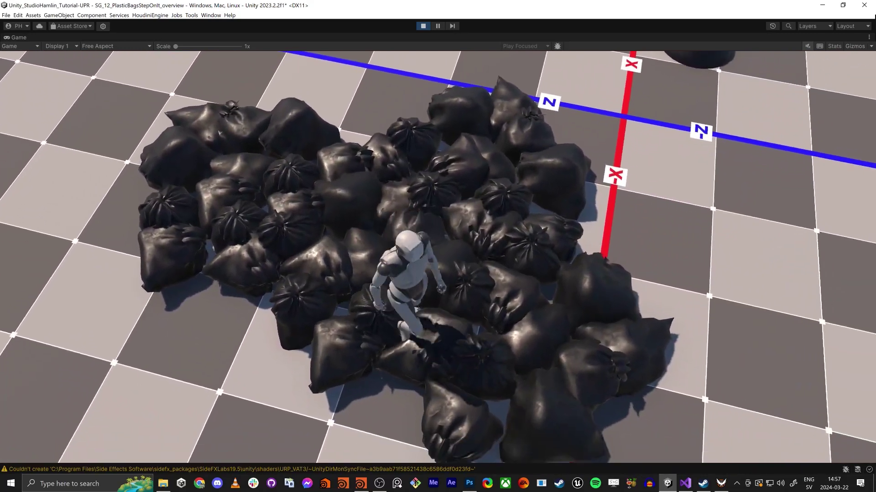
{"action": "key", "text": "d"}
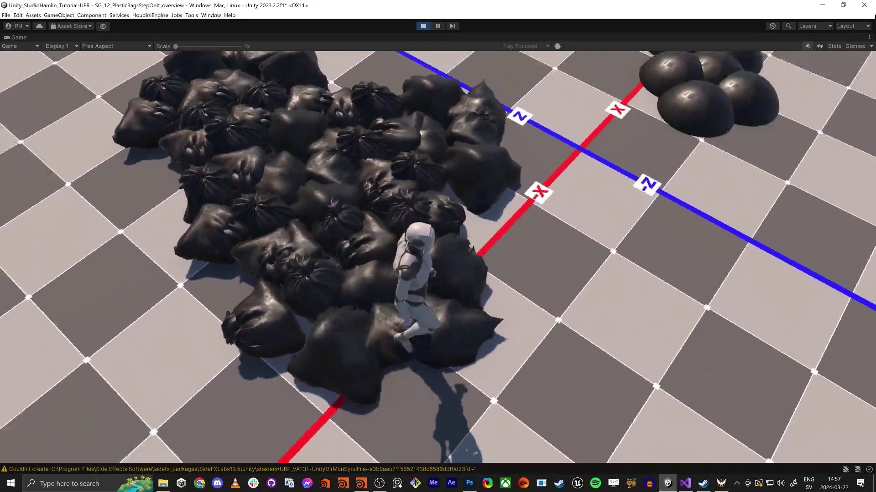
{"action": "key", "text": "w"}
{"action": "key", "text": "d"}
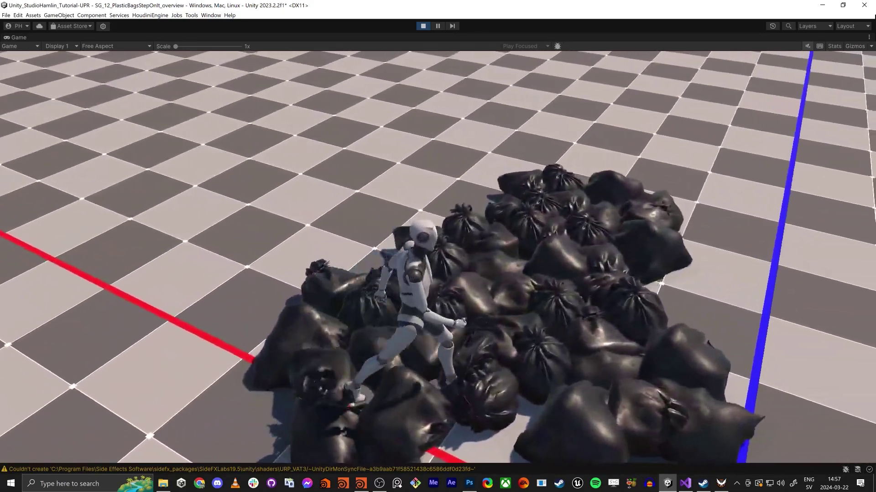
{"action": "key", "text": "d"}
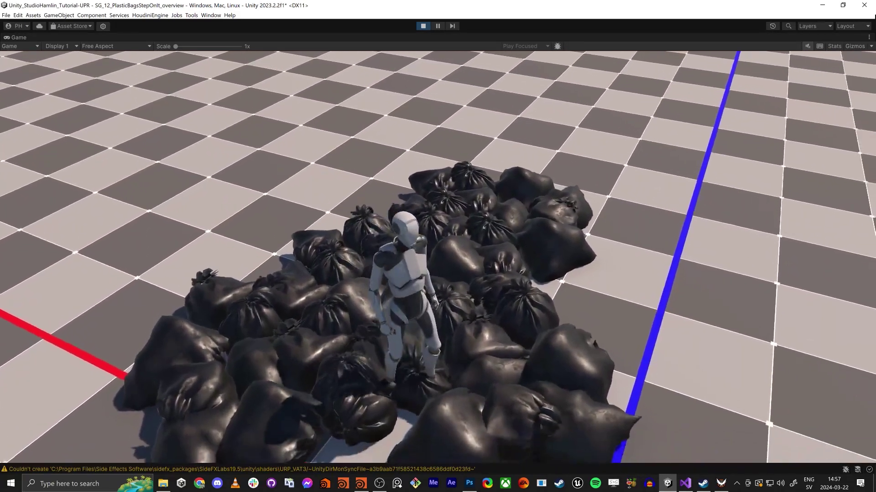
{"action": "key", "text": "s"}
{"action": "key", "text": "w"}
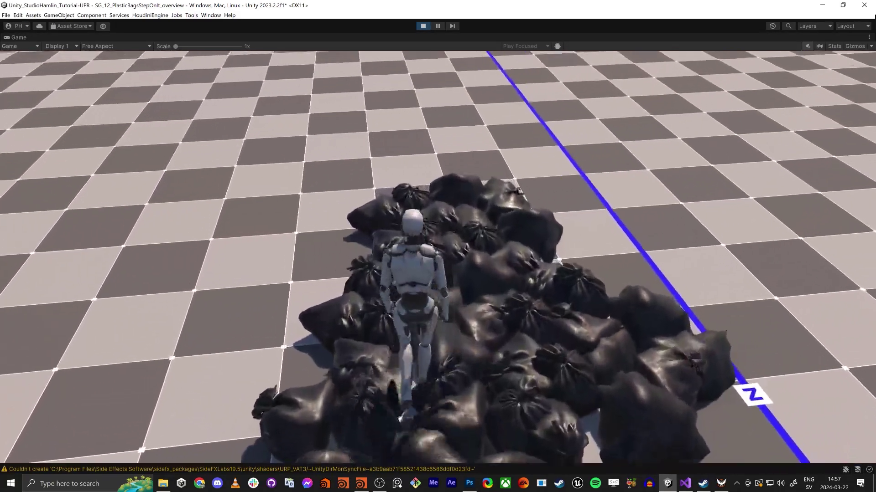
{"action": "key", "text": "w"}
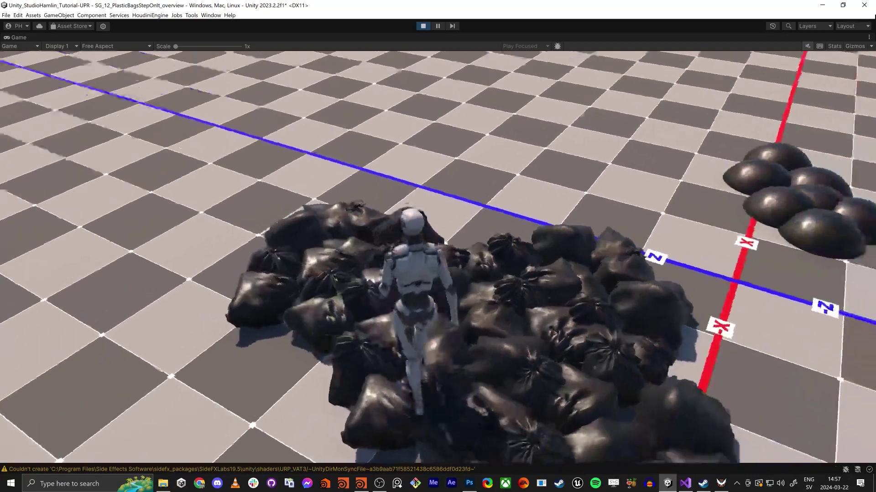
Step: Walk the character over to the black test spheres beyond the origin and step across them
{"action": "key", "text": "d"}
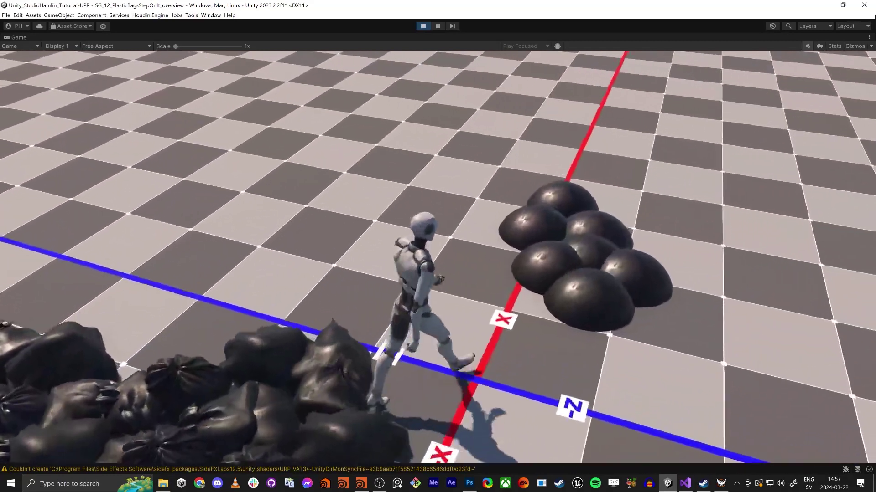
{"action": "key", "text": "w"}
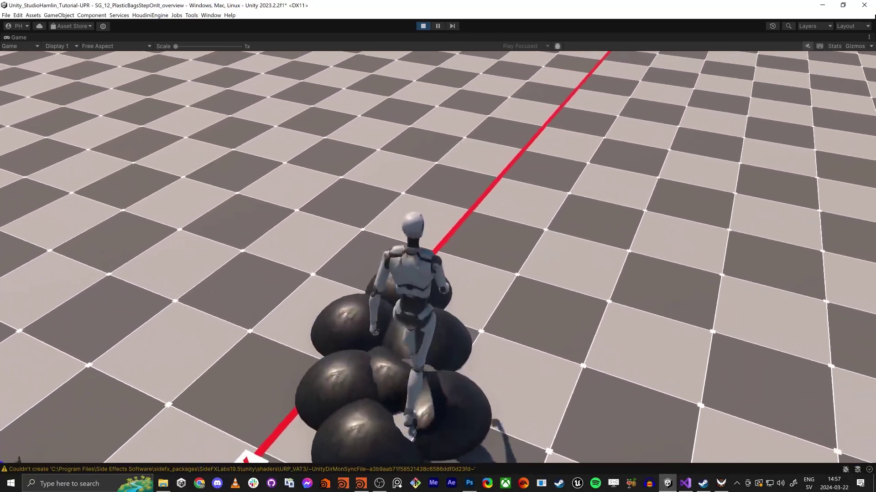
{"action": "key", "text": "a"}
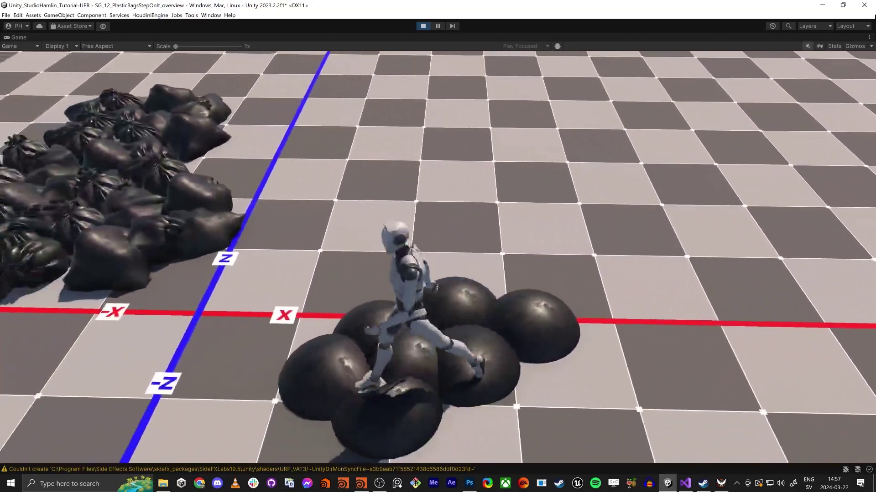
Step: Return the character to the plastic bags and step around among them, examining the dents from different spots
{"action": "key", "text": "a"}
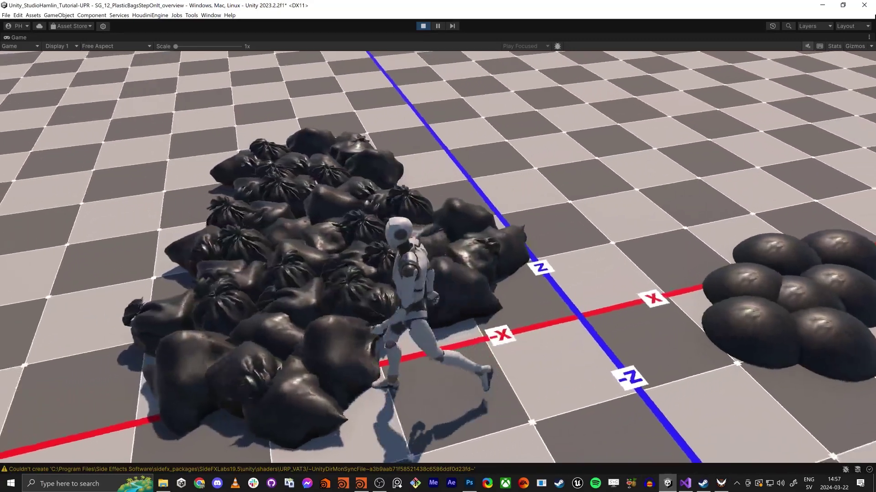
{"action": "key", "text": "a"}
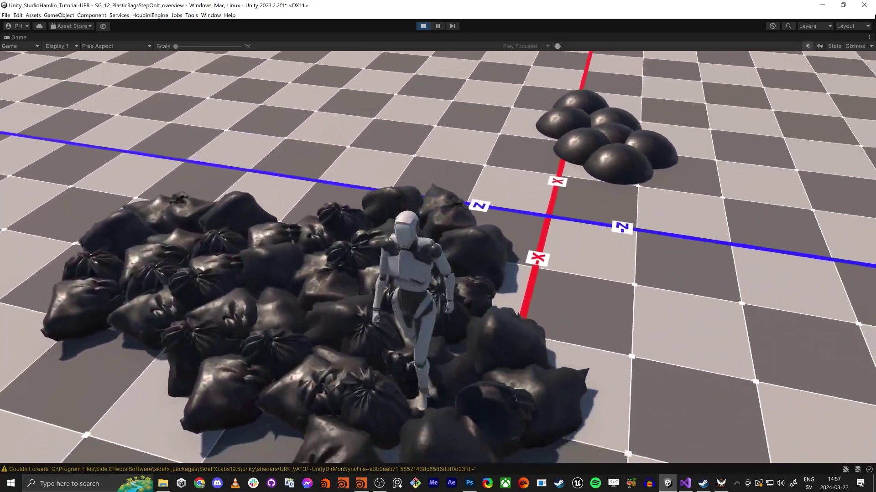
{"action": "key", "text": "a"}
{"action": "key", "text": "w"}
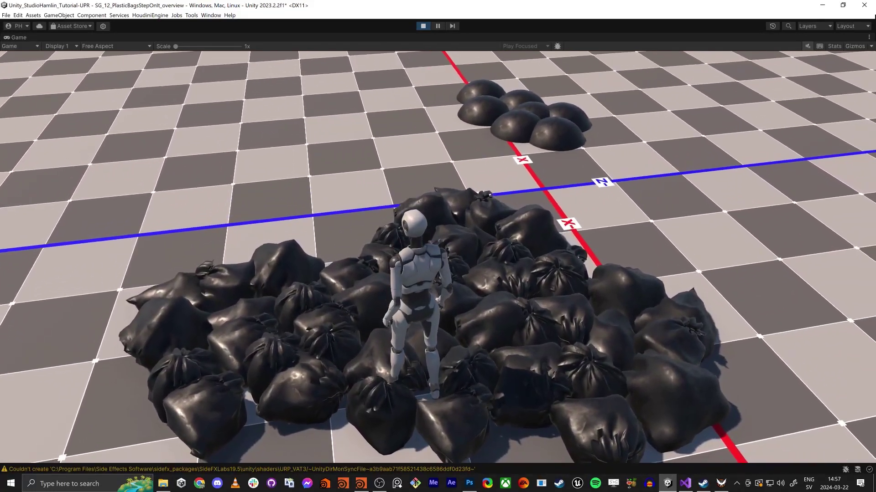
{"action": "key", "text": "a"}
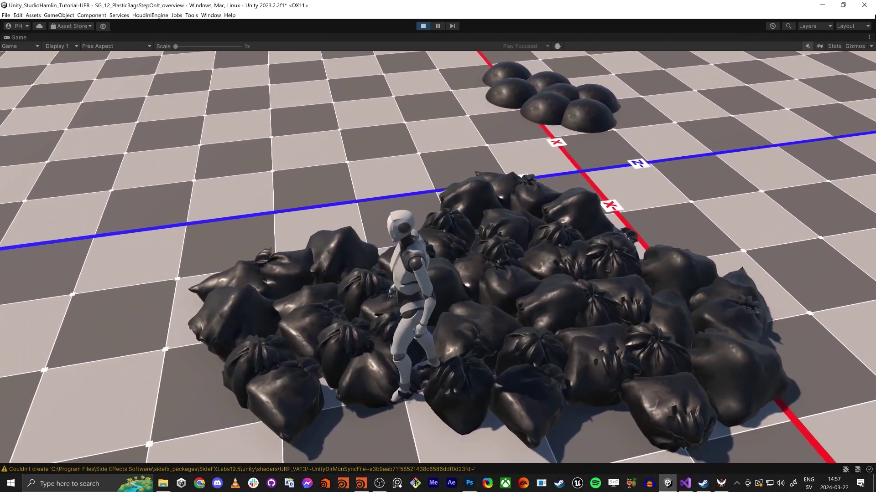
{"action": "key", "text": "s"}
{"action": "key", "text": "d"}
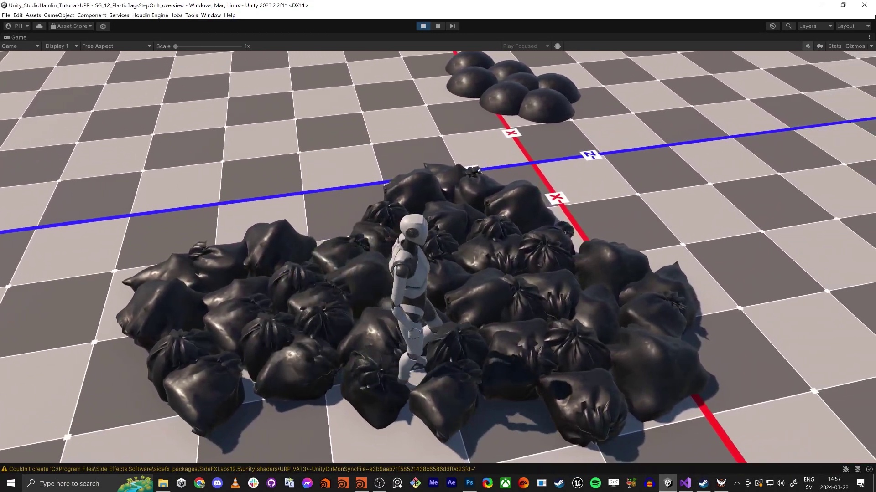
{"action": "key", "text": "w"}
{"action": "key", "text": "a"}
{"action": "key", "text": "d"}
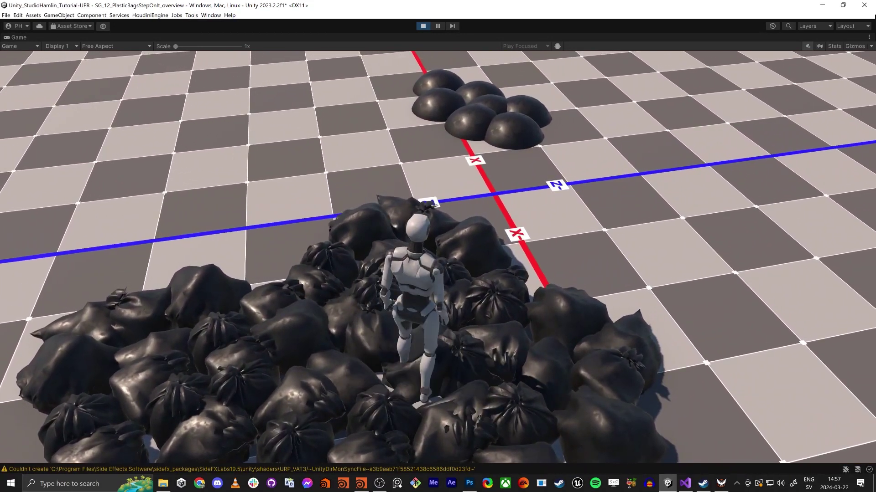
{"action": "key", "text": "w"}
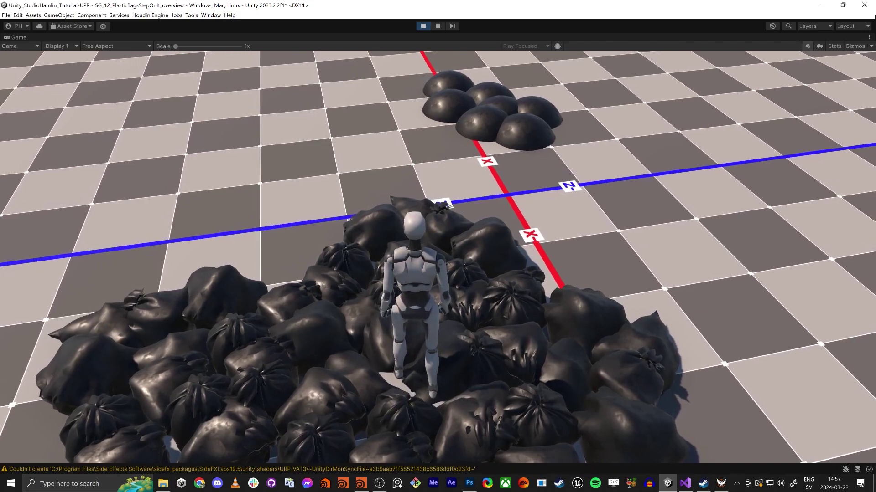
{"action": "key", "text": "alt+Tab"}
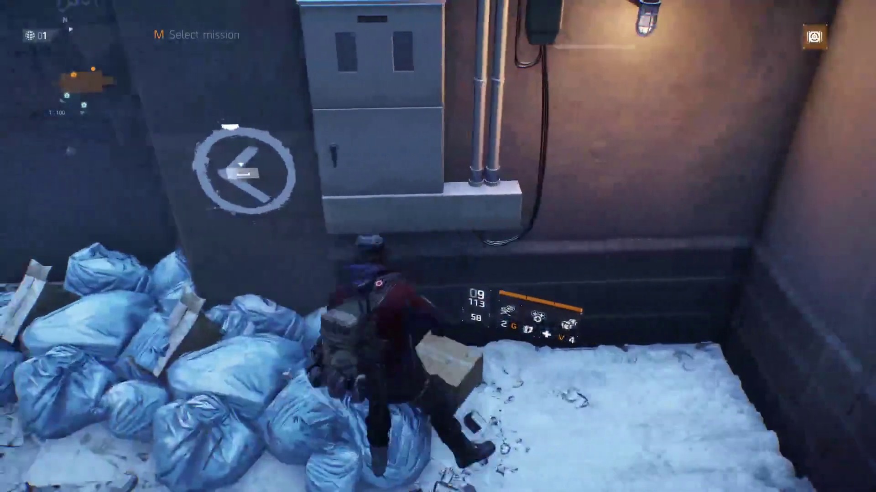
{"action": "key", "text": "d"}
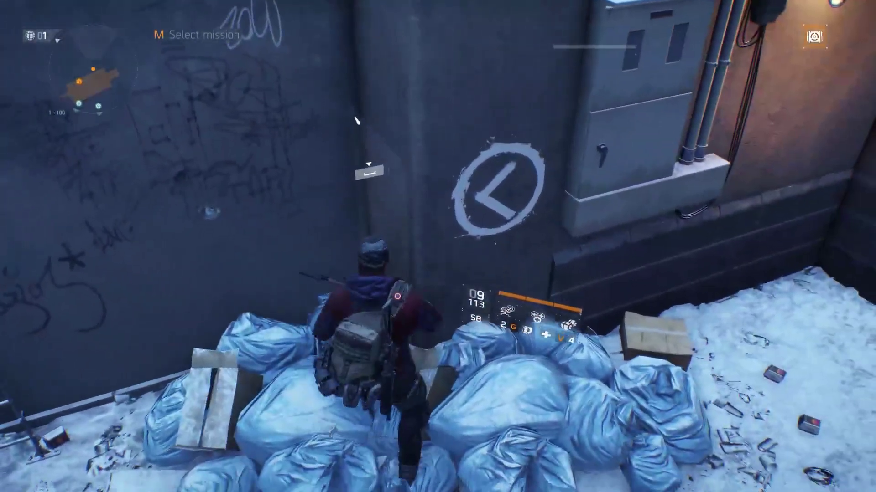
{"action": "key", "text": "d"}
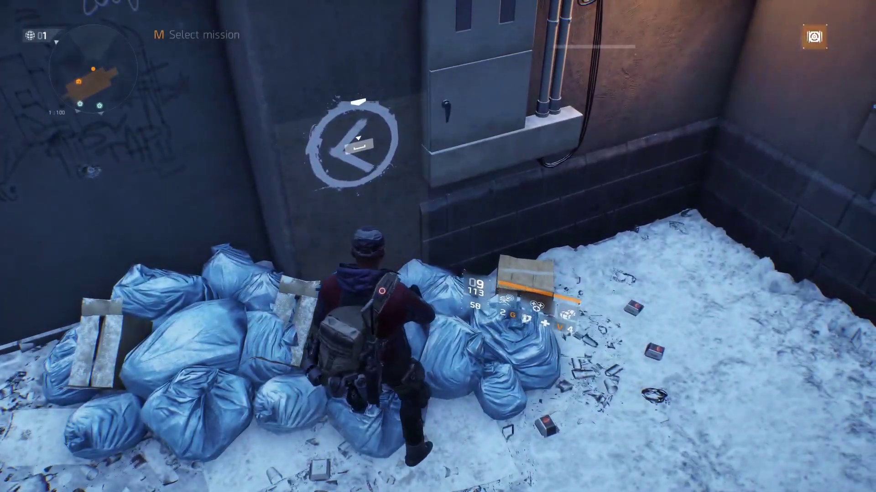
{"action": "key", "text": "a"}
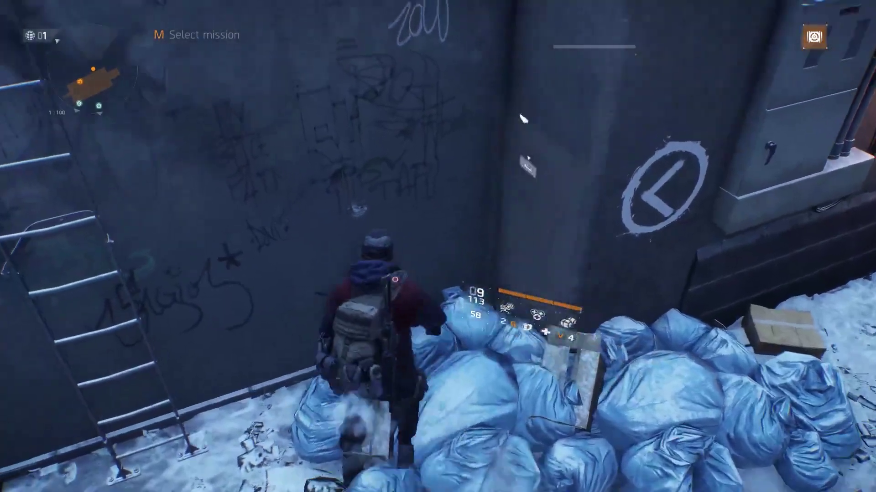
{"action": "key", "text": "w"}
{"action": "key", "text": "s"}
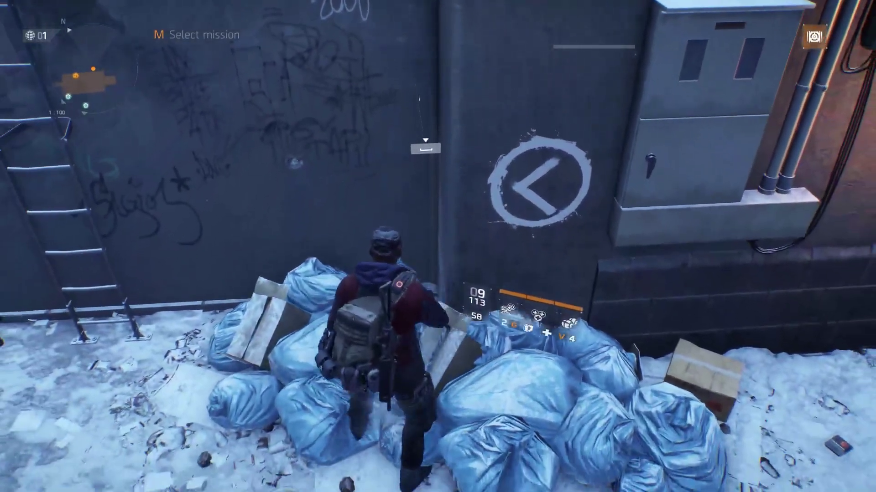
{"action": "key", "text": "d"}
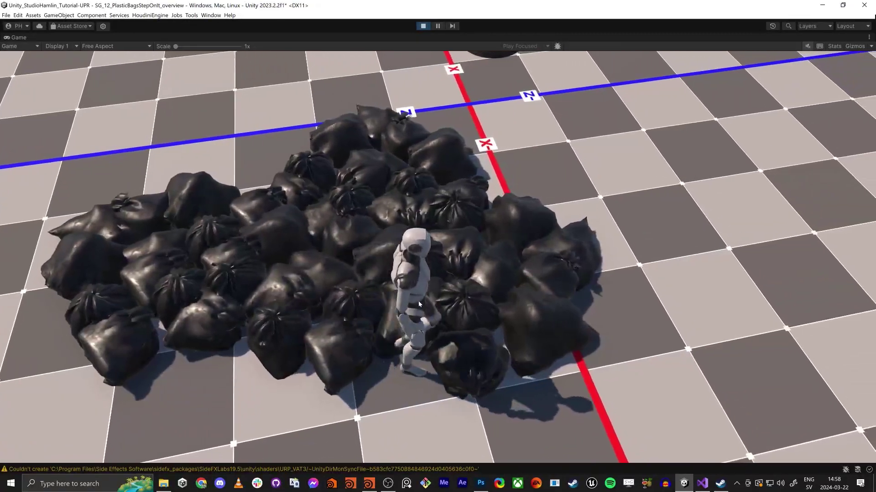
Step: Walk the character across the plastic bag pile in several directions to check the step-on effect, and exit Play mode
{"action": "key", "text": "a"}
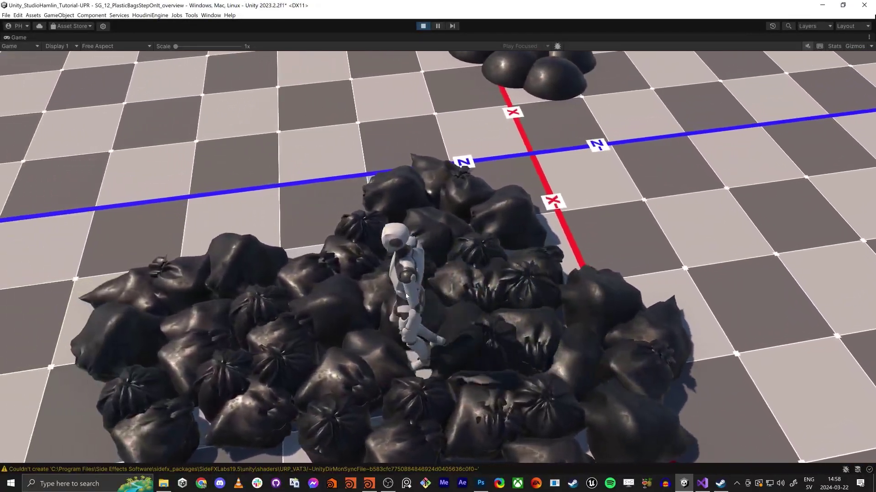
{"action": "key", "text": "d"}
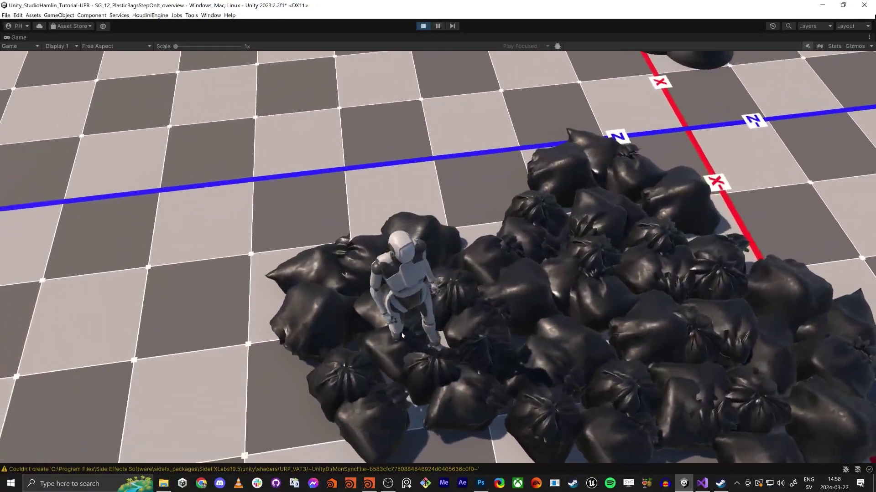
{"action": "key", "text": "d"}
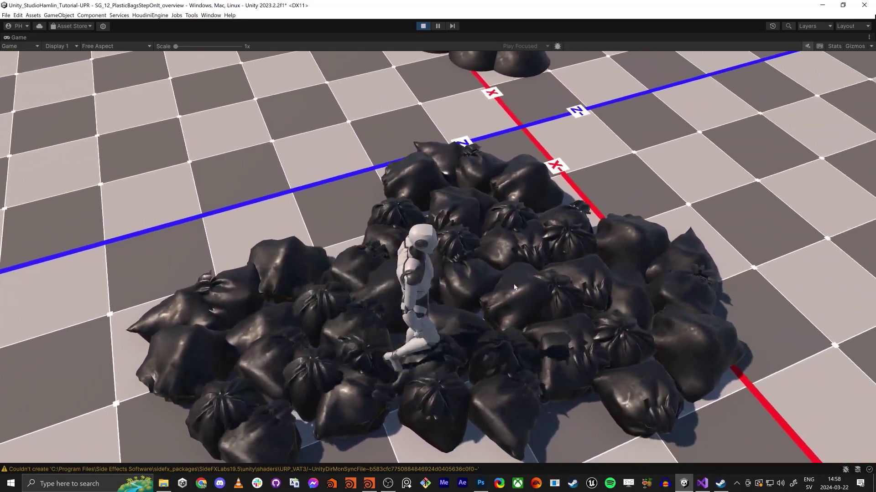
{"action": "key", "text": "w"}
{"action": "key", "text": "a"}
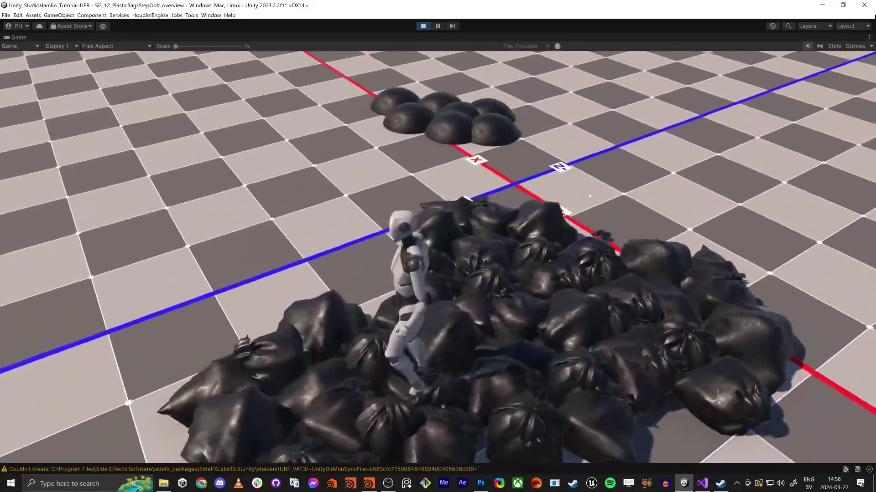
{"action": "key", "text": "s"}
{"action": "key", "text": "d"}
{"action": "key", "text": "s"}
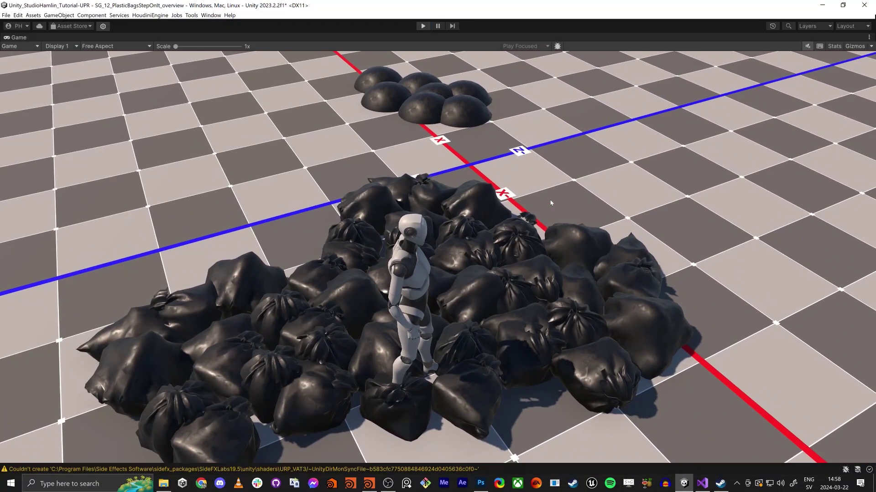
{"action": "key", "text": "ctrl+p"}
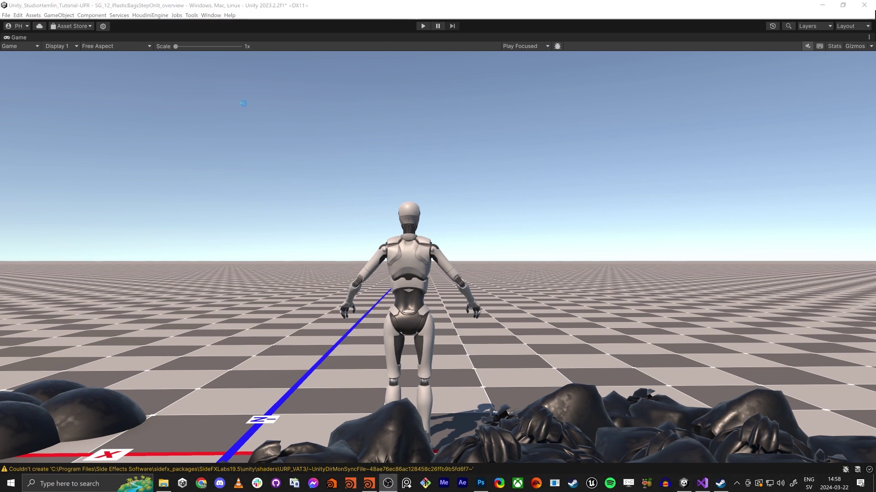
Step: Restore the maximized Game view to the full editor layout and show the bags in the Scene view
{"action": "left_click", "coordinate": [242, 103]}
{"action": "key", "text": "shift+space"}
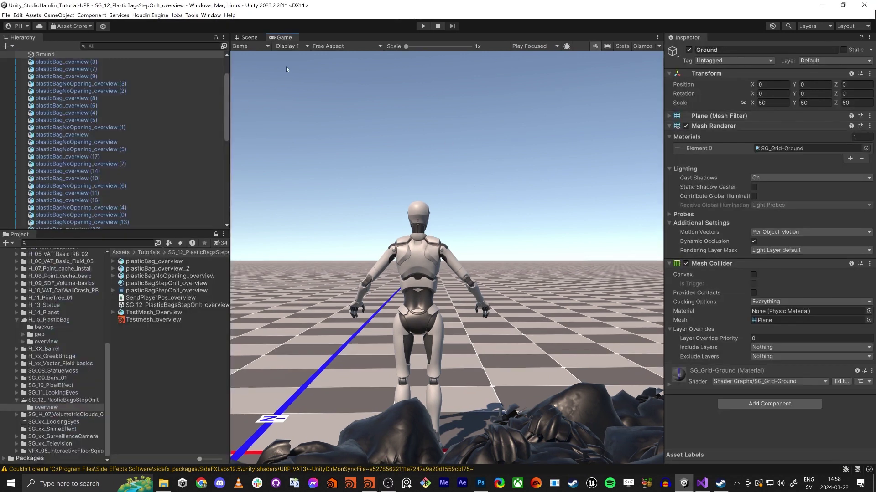
{"action": "left_click", "coordinate": [247, 40]}
{"action": "right_click_drag", "start_coordinate": [371, 194], "coordinate": [379, 174]}
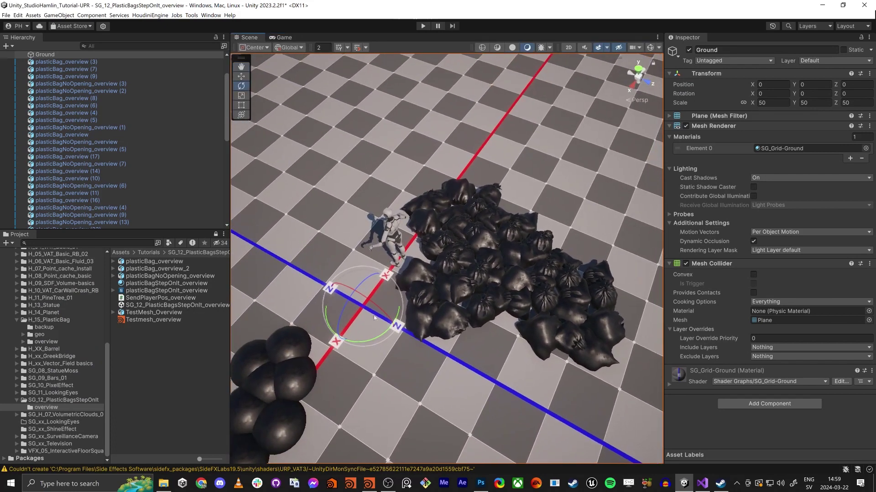
Step: Open the SG_12_PlasticBagsStepOnIt scene from the folder of the same name without saving the changes to the overview scene
{"action": "left_click", "coordinate": [50, 400]}
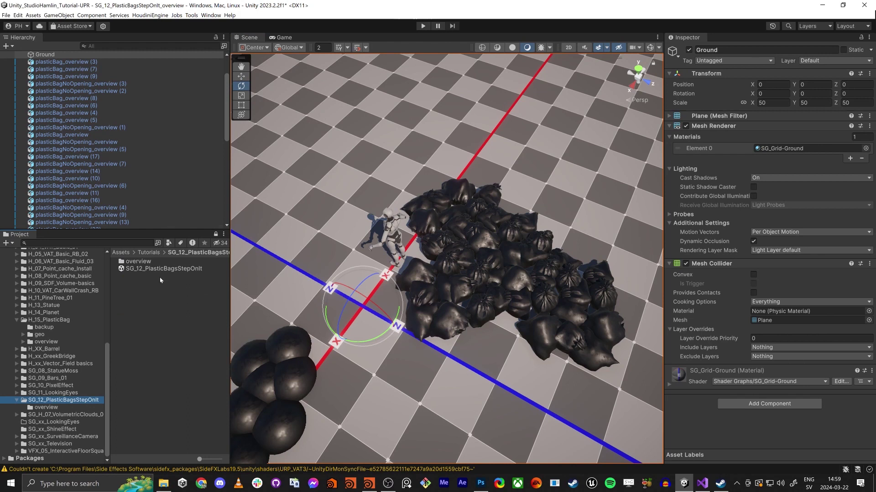
{"action": "double_click", "coordinate": [169, 270]}
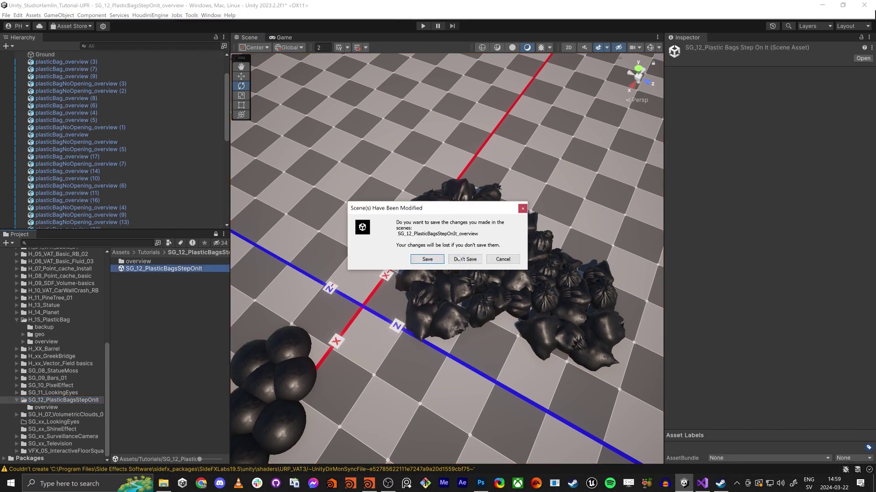
{"action": "left_click", "coordinate": [459, 259]}
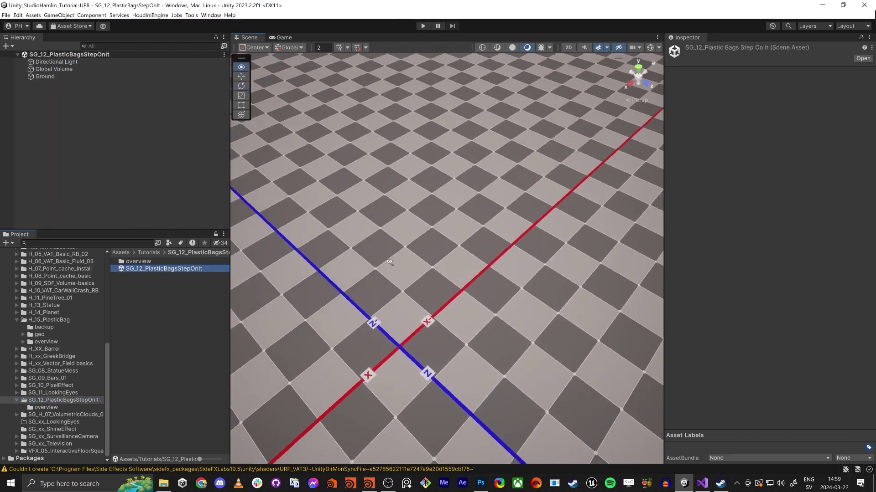
Step: Open the Package Manager to view the packages in the project
{"action": "key", "text": "s"}
{"action": "right_click_drag", "start_coordinate": [390, 262], "coordinate": [399, 269]}
{"action": "left_click", "coordinate": [205, 16]}
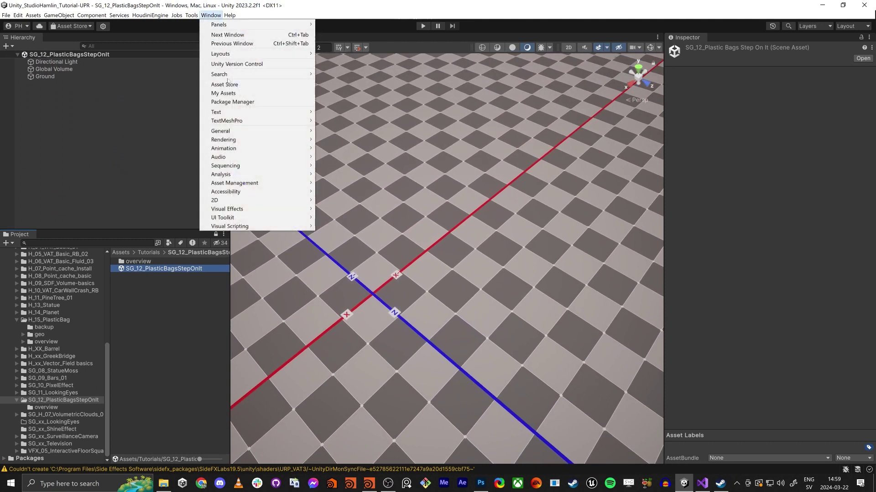
{"action": "left_click", "coordinate": [255, 101]}
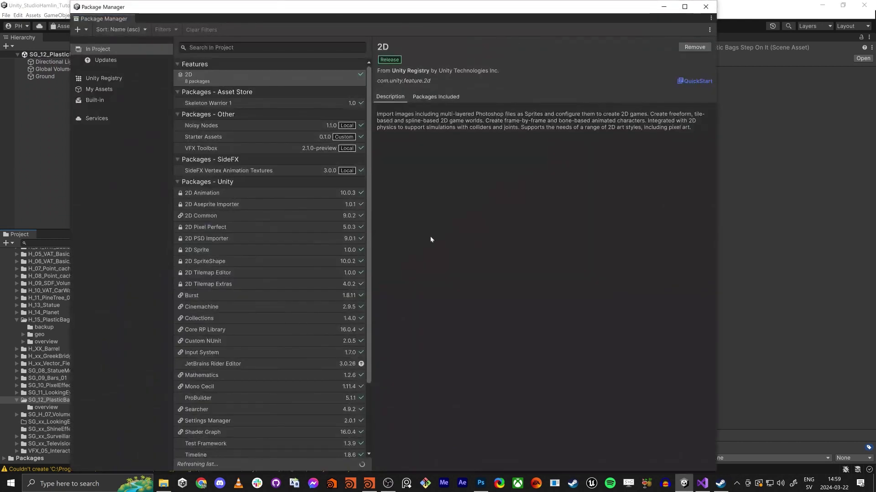
Step: Check the import status of the Controllers Sample in the Starter Assets package, and close the Package Manager
{"action": "left_click", "coordinate": [209, 137]}
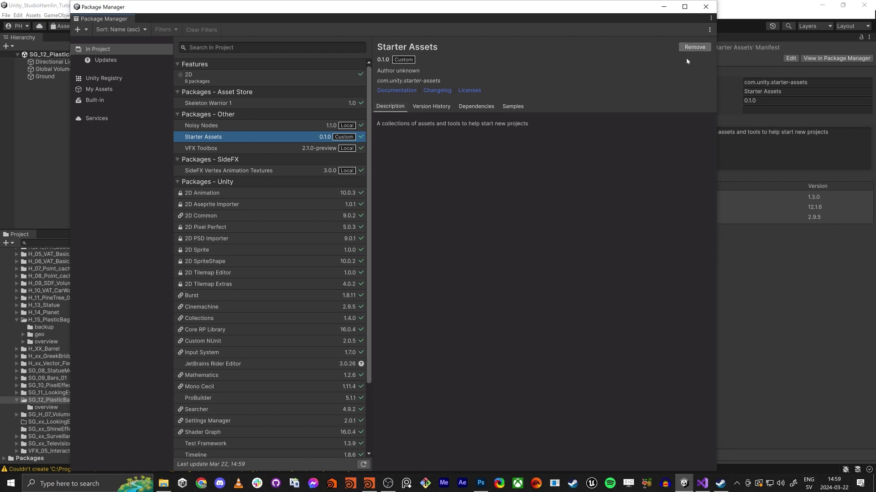
{"action": "left_click", "coordinate": [522, 109]}
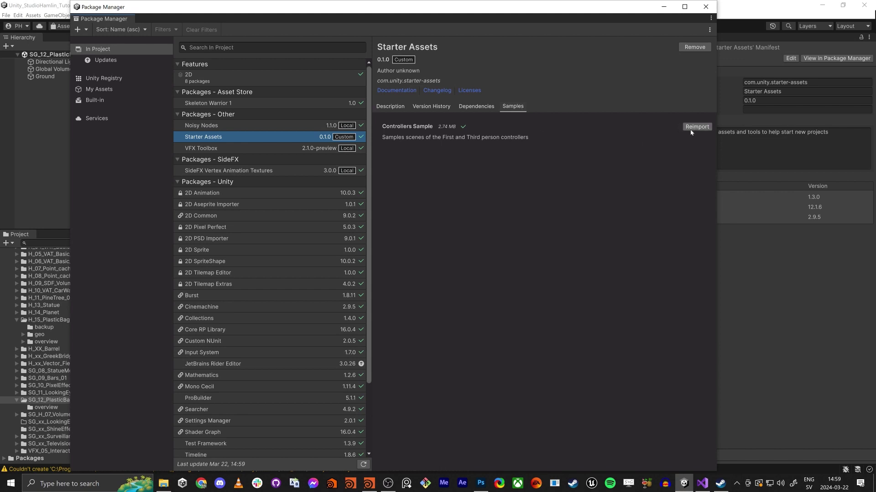
{"action": "left_click", "coordinate": [706, 6]}
Step: Add the Playground scene from the Starter Assets ThirdPersonController sample folder to the open SG_12_PlasticBagsStepOnIt scene
{"action": "scroll", "coordinate": [27, 298], "scroll_direction": "up", "scroll_amount": 7}
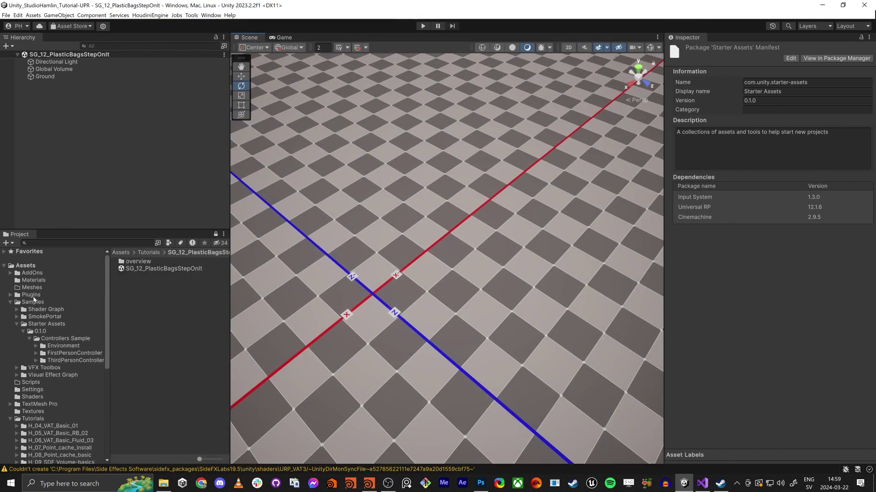
{"action": "left_click", "coordinate": [39, 325]}
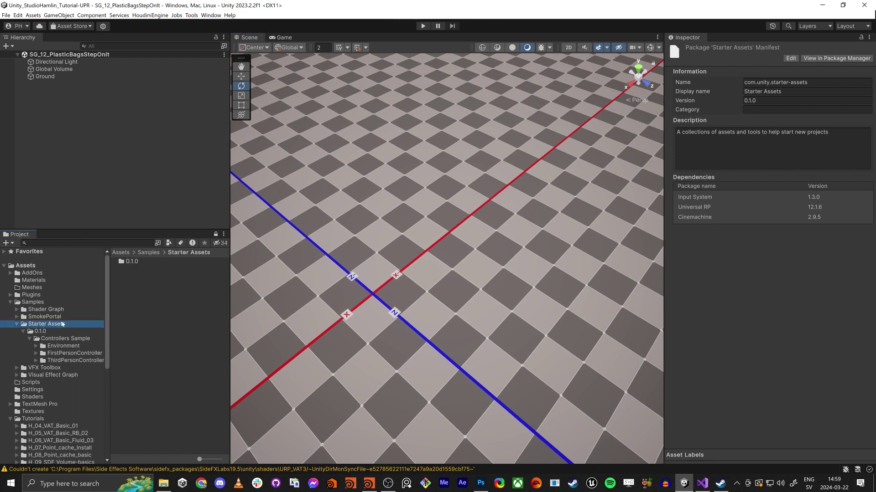
{"action": "left_click", "coordinate": [64, 360]}
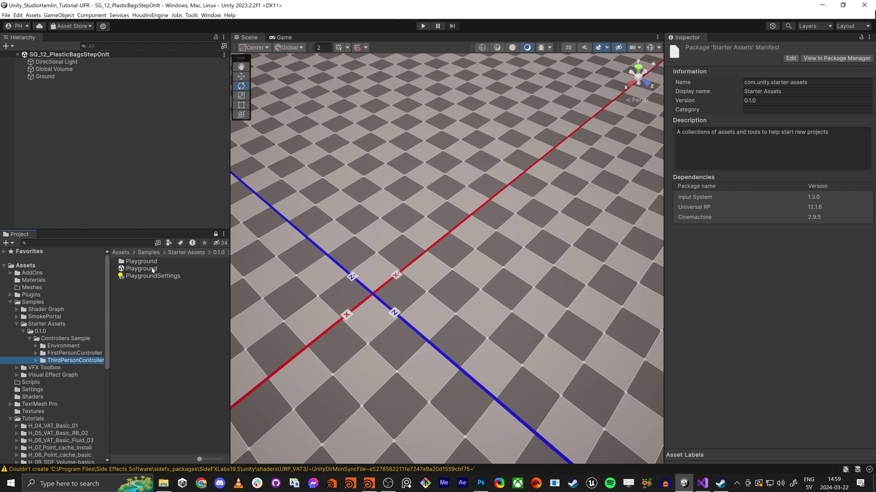
{"action": "left_click_drag", "start_coordinate": [73, 143], "coordinate": [72, 139]}
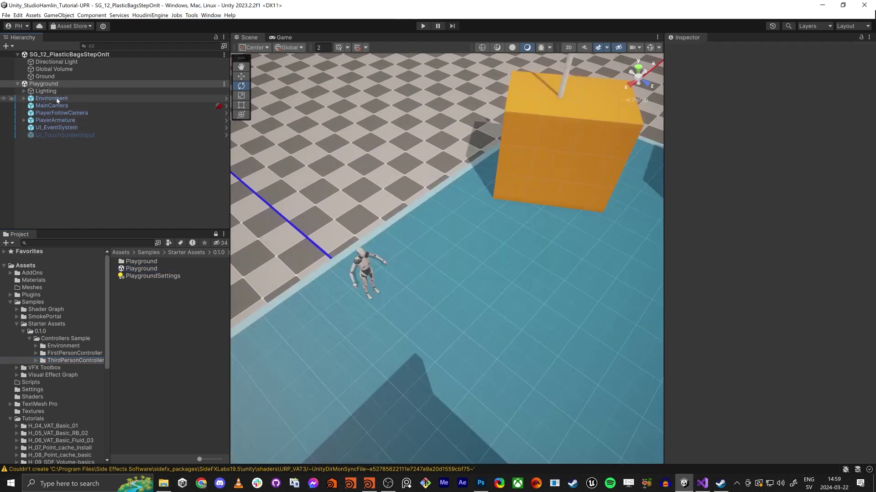
Step: Move MainCamera, PlayerFollowCamera and PlayerArmature from the Playground scene into the SG_12_PlasticBagsStepOnIt scene
{"action": "left_click", "coordinate": [62, 106]}
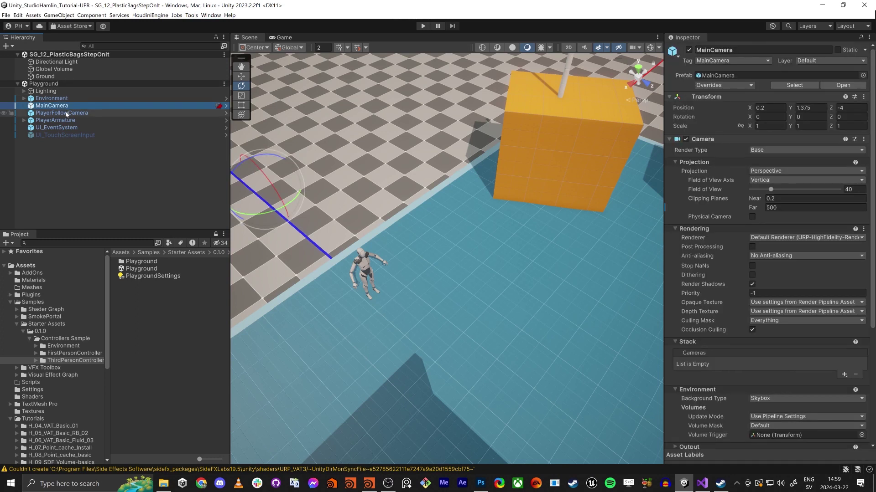
{"action": "left_click", "coordinate": [61, 120], "text": "shift"}
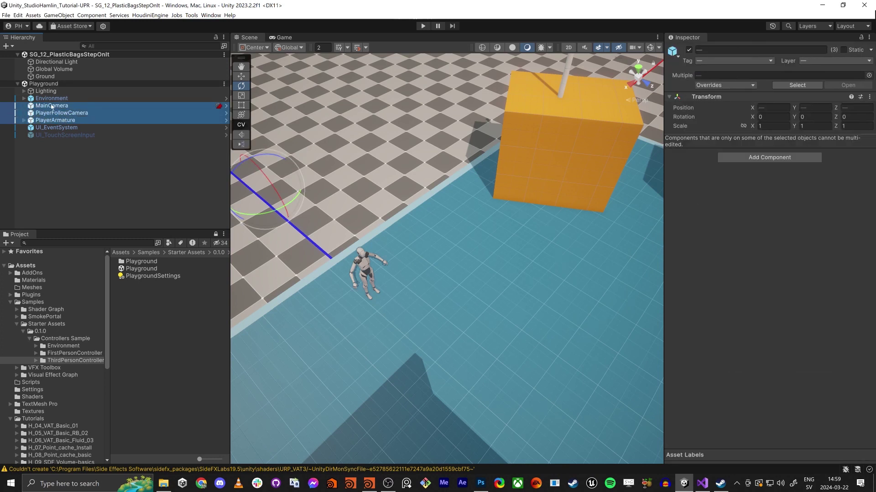
{"action": "left_click_drag", "start_coordinate": [51, 80], "coordinate": [52, 80]}
Step: Remove the Playground scene from the Hierarchy without saving its changes
{"action": "right_click", "coordinate": [51, 107]}
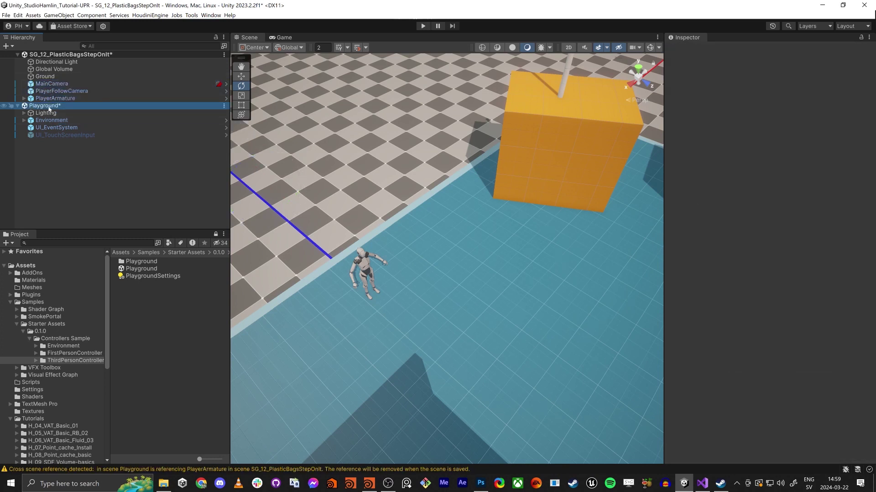
{"action": "left_click", "coordinate": [82, 178]}
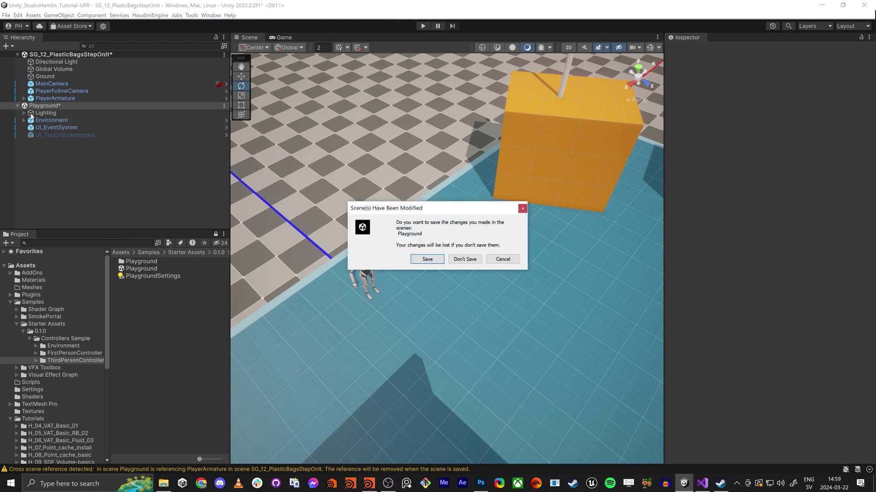
{"action": "left_click", "coordinate": [465, 259]}
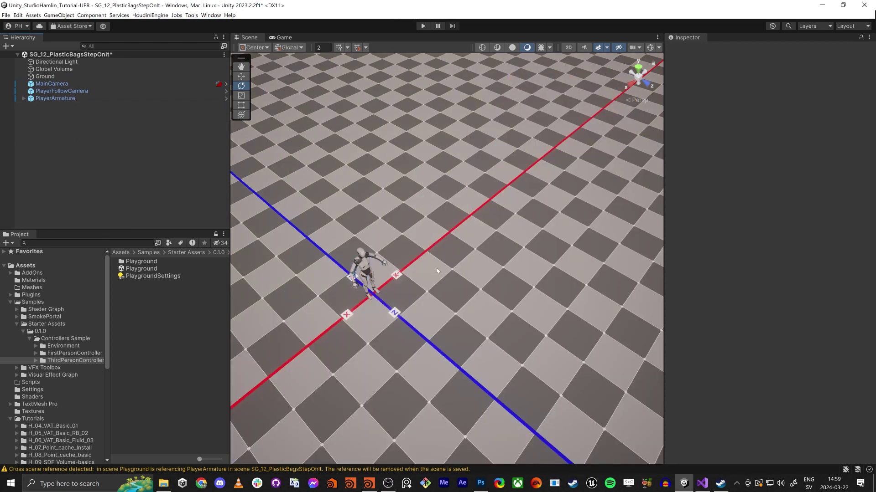
Step: Test the third-person character's movement and camera in Play mode, and exit Play mode
{"action": "right_click_drag", "start_coordinate": [469, 261], "coordinate": [433, 231]}
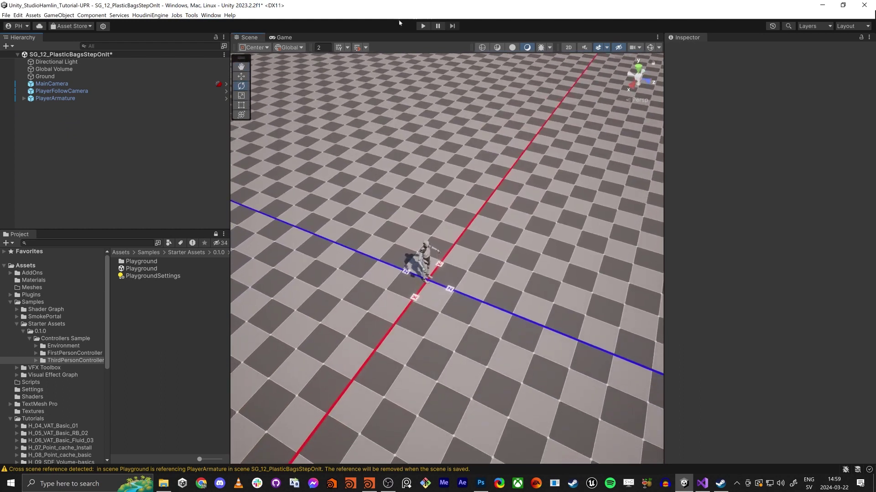
{"action": "left_click", "coordinate": [423, 26]}
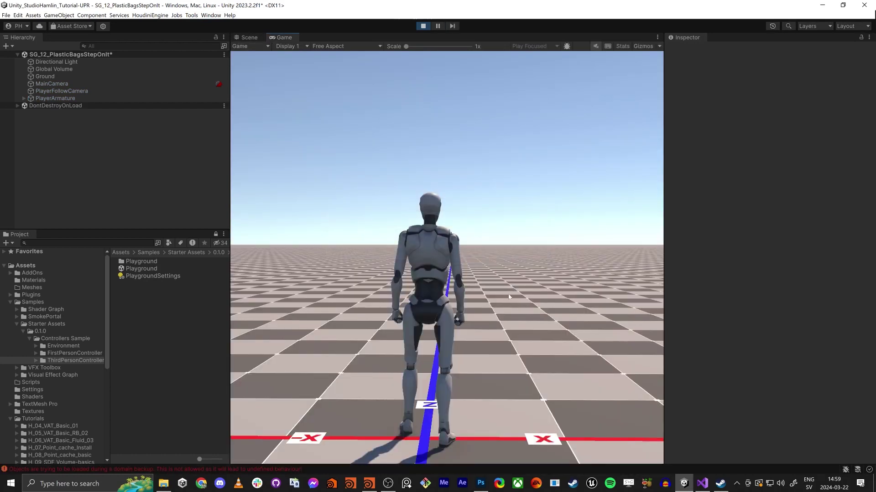
{"action": "left_click", "coordinate": [509, 297]}
{"action": "key", "text": "d"}
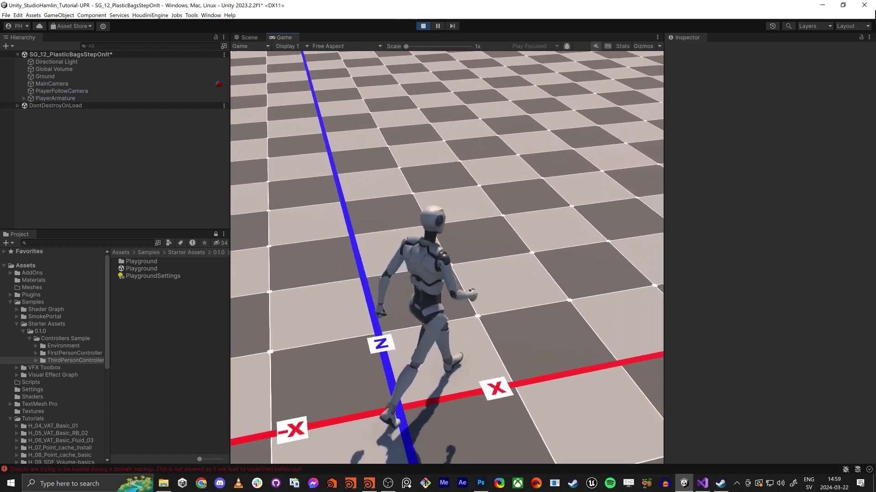
{"action": "key", "text": "w"}
{"action": "key", "text": "s"}
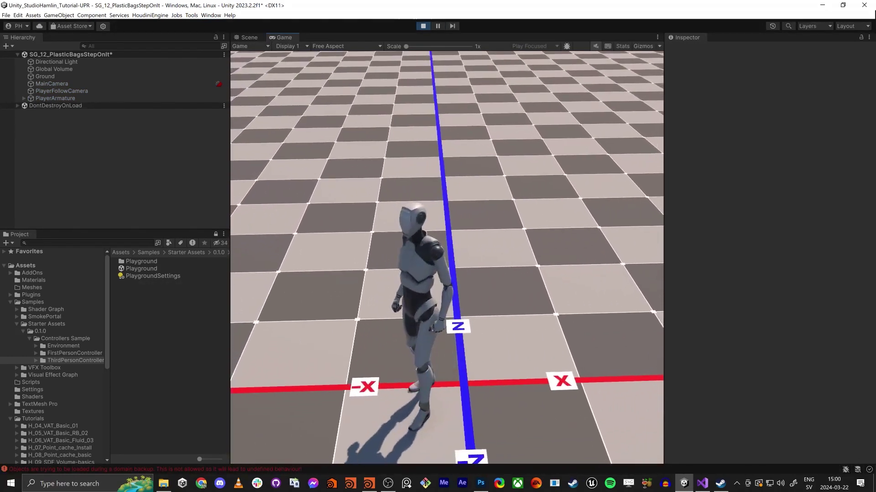
{"action": "key", "text": "ctrl+p"}
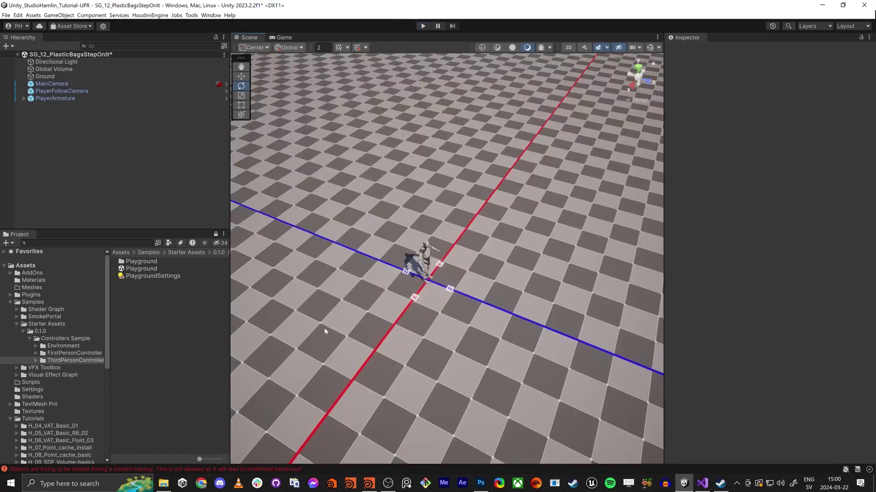
Step: Copy the plasticBag model from the H_15_PlasticBag folder into the SG_12_PlasticBagsStepOnIt folder
{"action": "scroll", "coordinate": [19, 315], "scroll_direction": "down", "scroll_amount": 7}
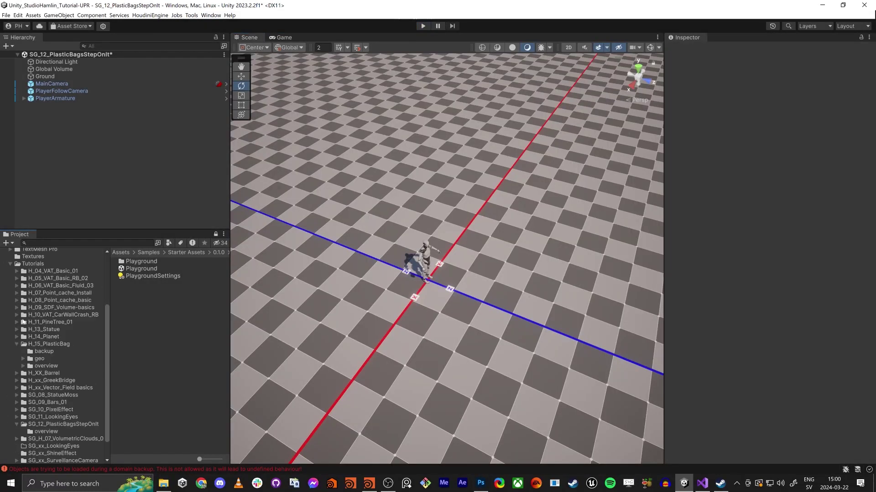
{"action": "left_click", "coordinate": [47, 344]}
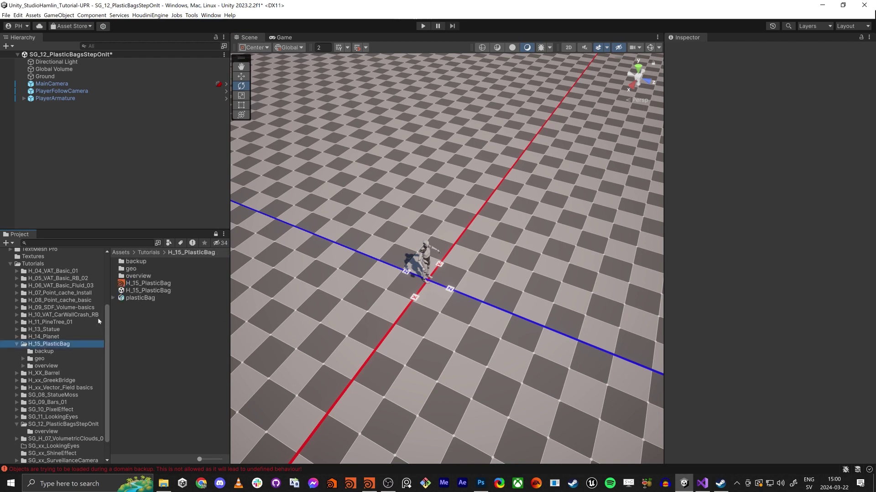
{"action": "scroll", "coordinate": [52, 393], "scroll_direction": "down", "scroll_amount": 1}
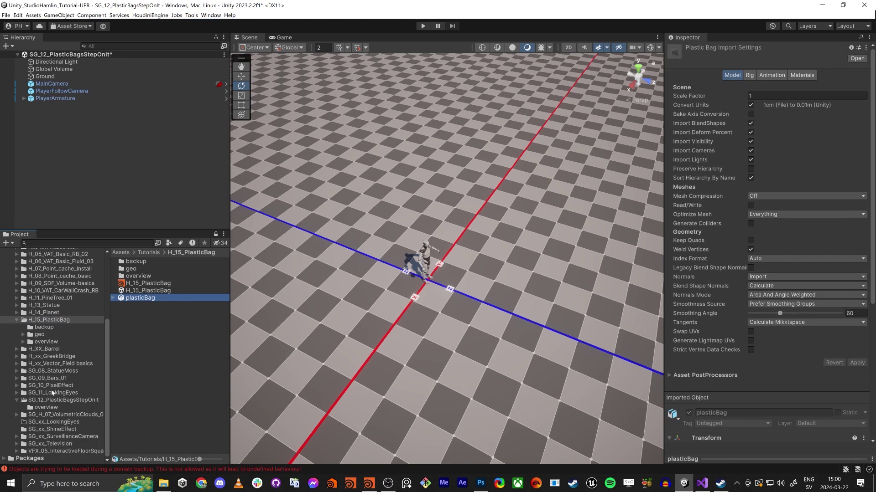
{"action": "left_click", "coordinate": [51, 399]}
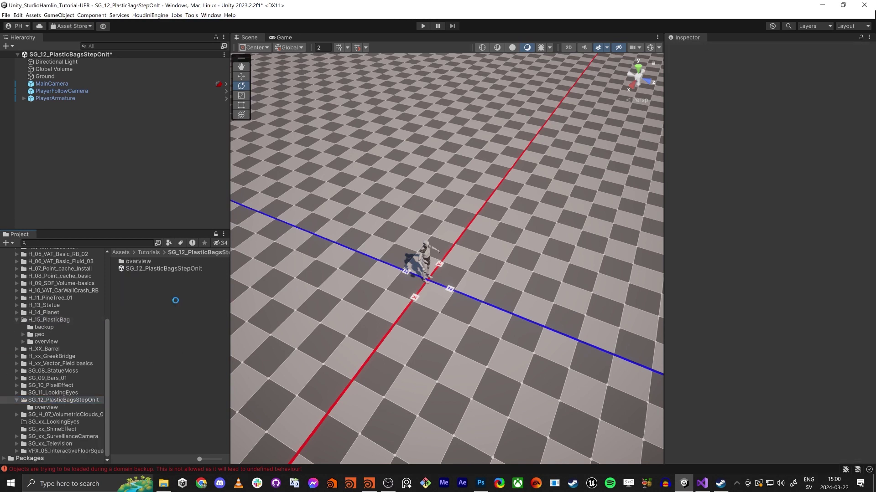
Step: Place the copied plasticBag model on the ground next to the character in the scene
{"action": "left_click", "coordinate": [137, 269]}
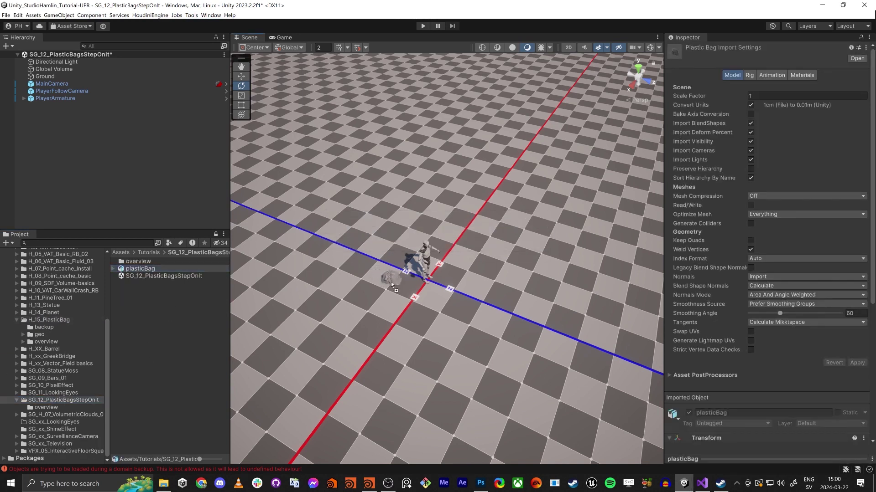
{"action": "left_click_drag", "start_coordinate": [390, 281], "coordinate": [390, 283]}
{"action": "key", "text": "f"}
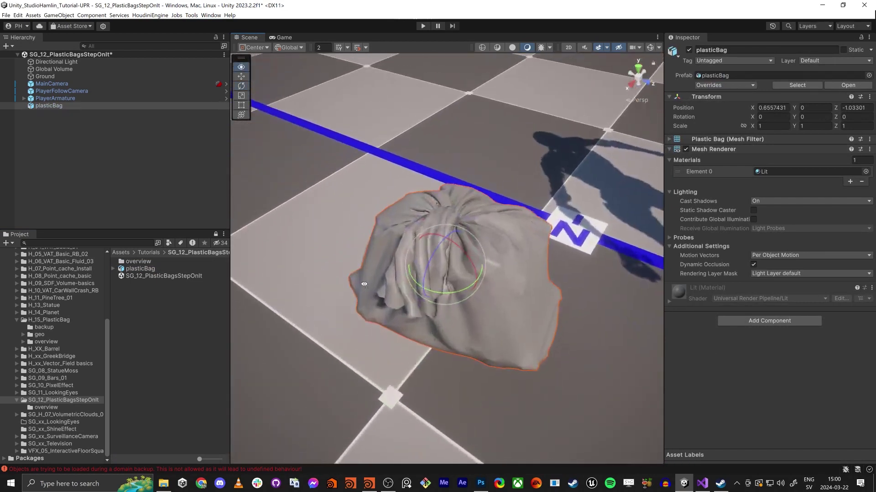
{"action": "key", "text": "s"}
{"action": "right_click_drag", "start_coordinate": [364, 285], "coordinate": [389, 256]}
{"action": "key", "text": "w"}
{"action": "key", "text": "s"}
Step: Move the plastic bag beside the X axis in front of the character, and rotate it about -75 degrees around Y
{"action": "left_click_drag", "start_coordinate": [372, 231], "coordinate": [393, 278]}
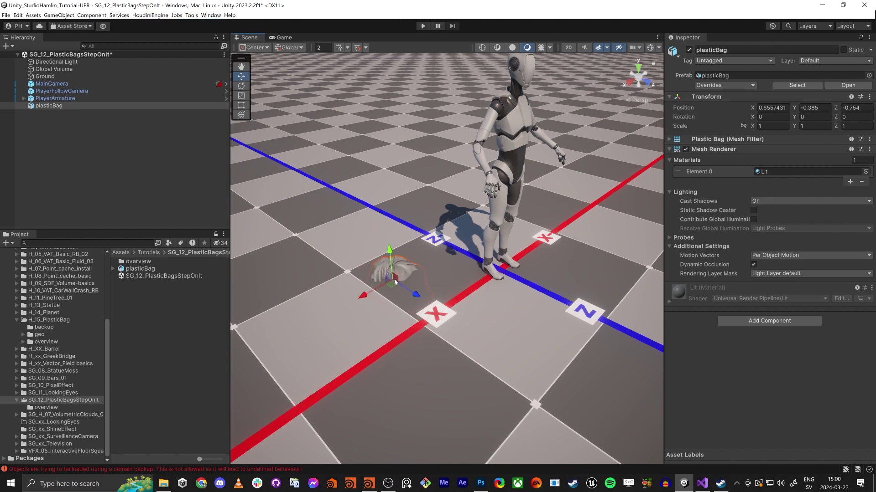
{"action": "key", "text": "ctrl+z"}
{"action": "left_click_drag", "start_coordinate": [372, 241], "coordinate": [460, 311]}
{"action": "key", "text": "e"}
{"action": "left_click", "coordinate": [174, 321]}
{"action": "right_click", "coordinate": [173, 321]}
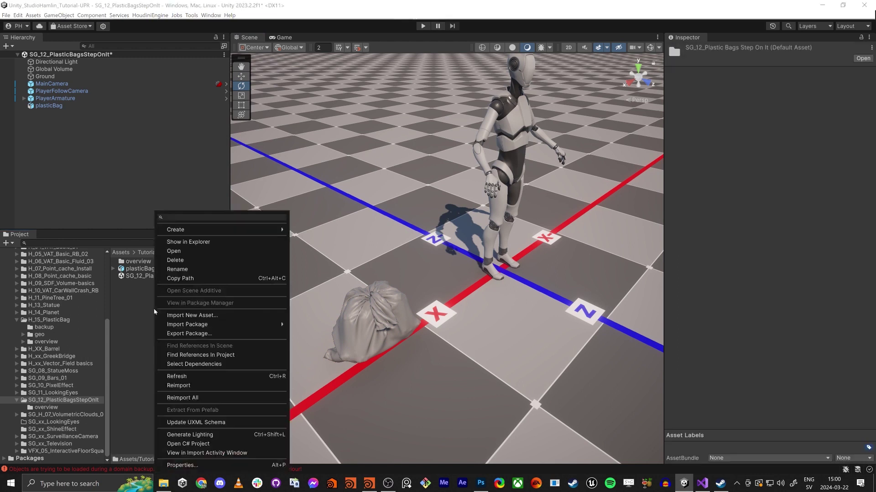
{"action": "left_click", "coordinate": [144, 308]}
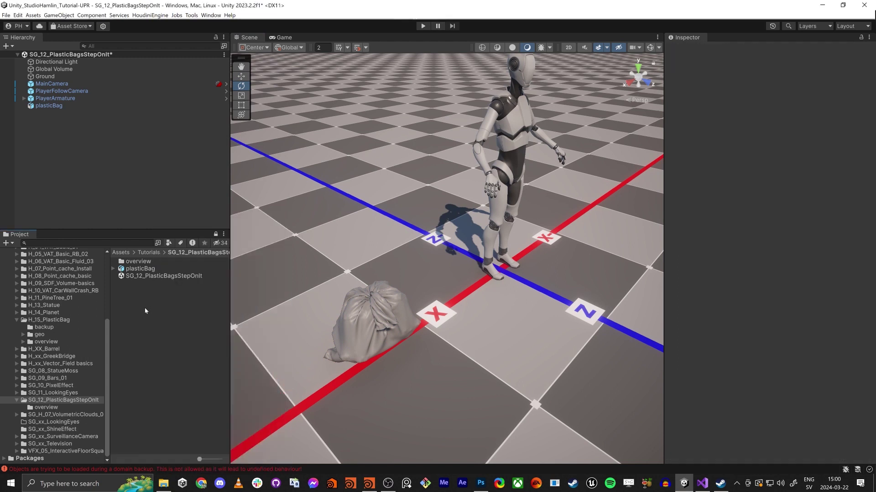
{"action": "right_click", "coordinate": [145, 307]}
{"action": "left_click", "coordinate": [94, 152]}
Step: Create a 3D sphere in the scene and set its position to 0, 0, 0
{"action": "right_click", "coordinate": [101, 147]}
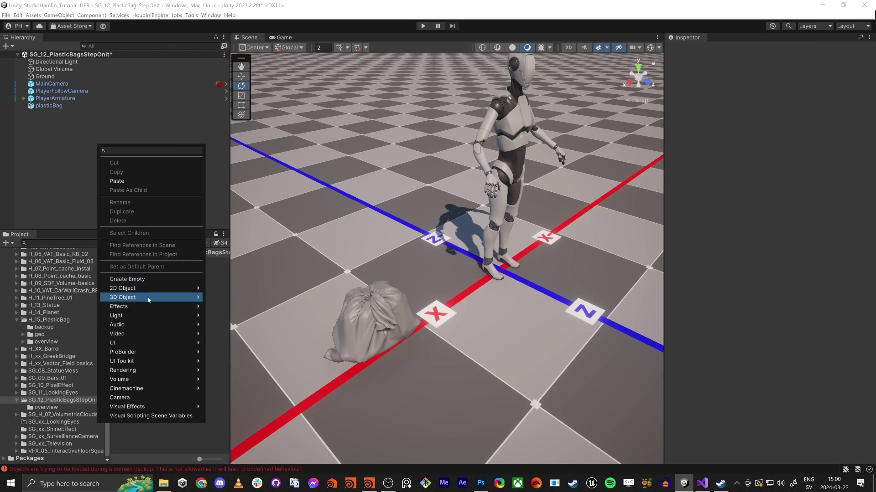
{"action": "mouse_move", "coordinate": [167, 300]}
{"action": "left_click", "coordinate": [240, 311]}
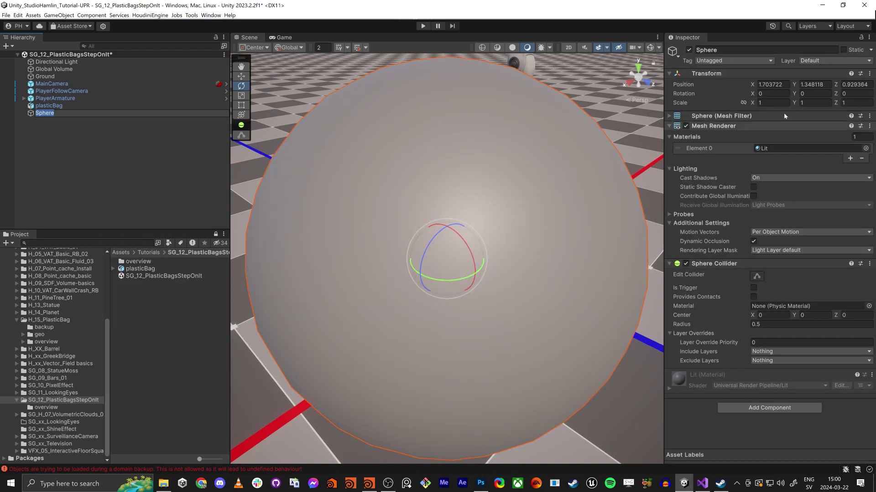
{"action": "left_click", "coordinate": [784, 85]}
{"action": "type", "text": "0"}
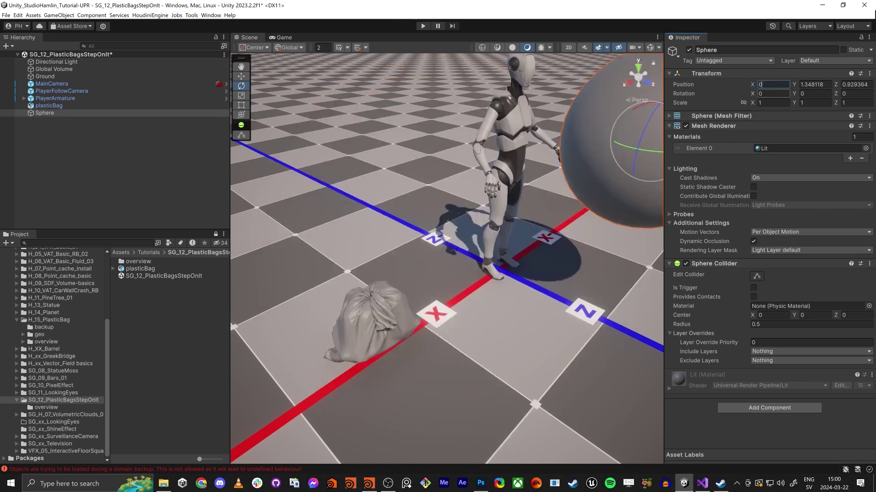
{"action": "key", "text": "Tab"}
{"action": "type", "text": "0"}
{"action": "key", "text": "Tab"}
{"action": "type", "text": "0"}
Step: Move the sphere next to the plastic bag, to about 2.31 on X and 0.13 on Y
{"action": "middle_click_drag", "start_coordinate": [515, 288], "coordinate": [509, 278]}
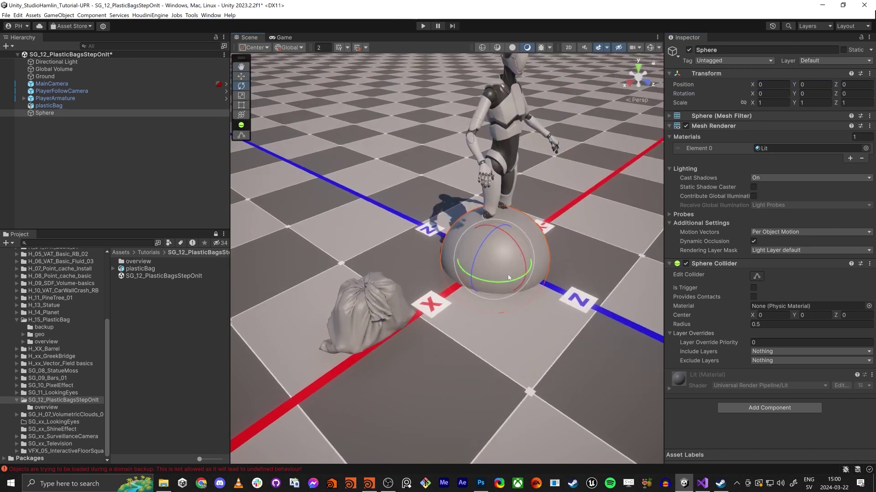
{"action": "left_click_drag", "start_coordinate": [492, 258], "coordinate": [223, 425]}
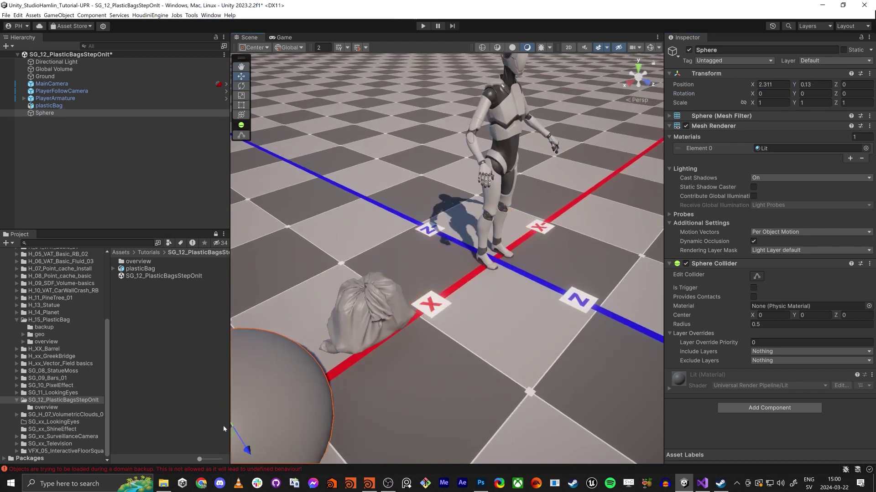
{"action": "right_click_drag", "start_coordinate": [402, 365], "coordinate": [336, 273]}
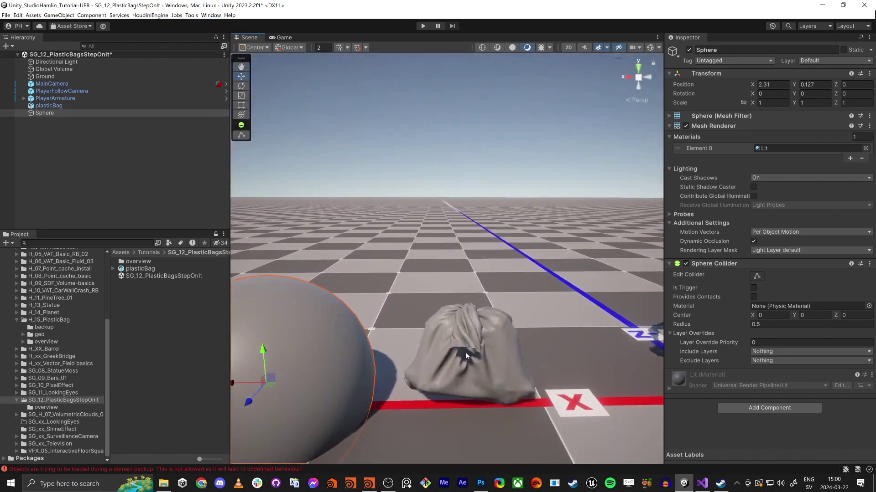
Step: Scale the plastic bag up uniformly to about 1.44
{"action": "left_click", "coordinate": [464, 354]}
{"action": "key", "text": "e"}
{"action": "scroll", "coordinate": [434, 368], "scroll_direction": "down", "scroll_amount": 5}
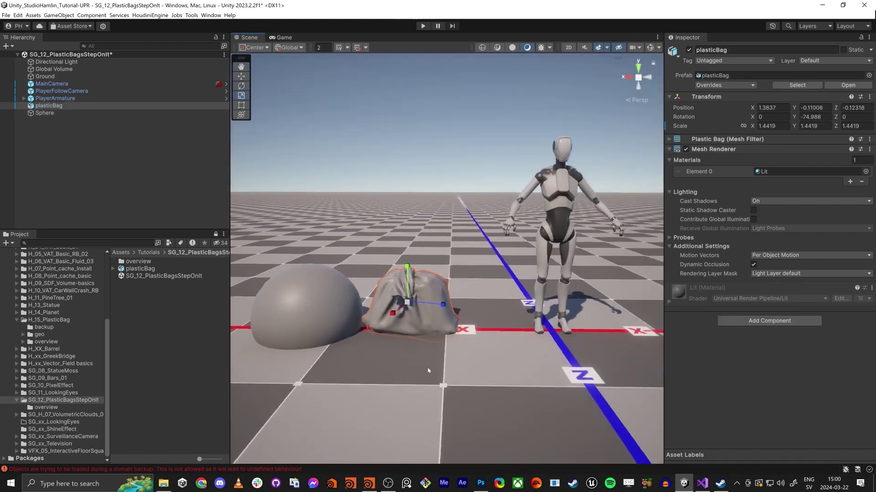
Step: Duplicate the plastic bag, and position and rotate the copy between the original bag and the character
{"action": "key", "text": "ctrl+d"}
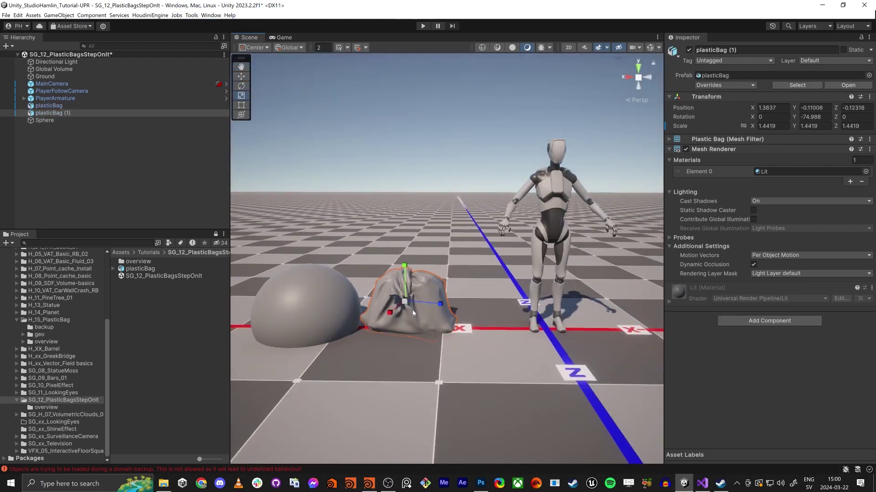
{"action": "left_click_drag", "start_coordinate": [405, 301], "coordinate": [483, 321]}
{"action": "key", "text": "e"}
Step: Create a URP lit shader graph named PlasticBagInteractive in the SG_12_PlasticBagsStepOnIt folder
{"action": "left_click", "coordinate": [277, 285]}
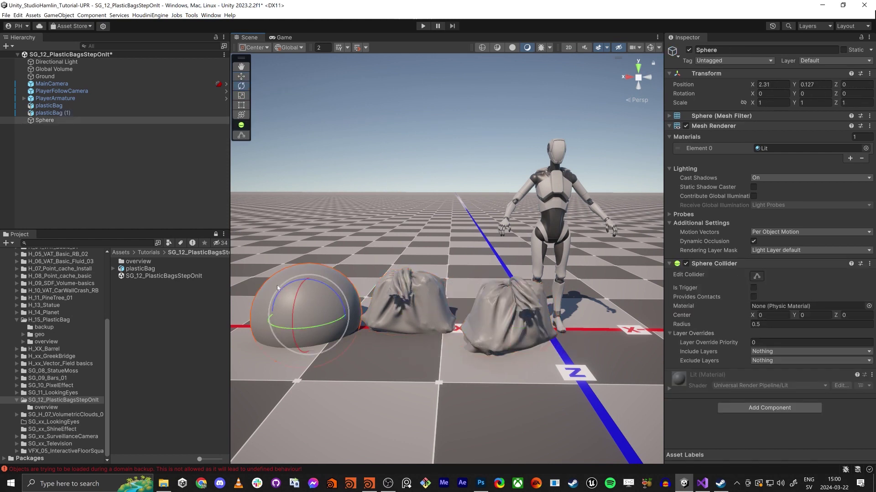
{"action": "right_click", "coordinate": [172, 320]}
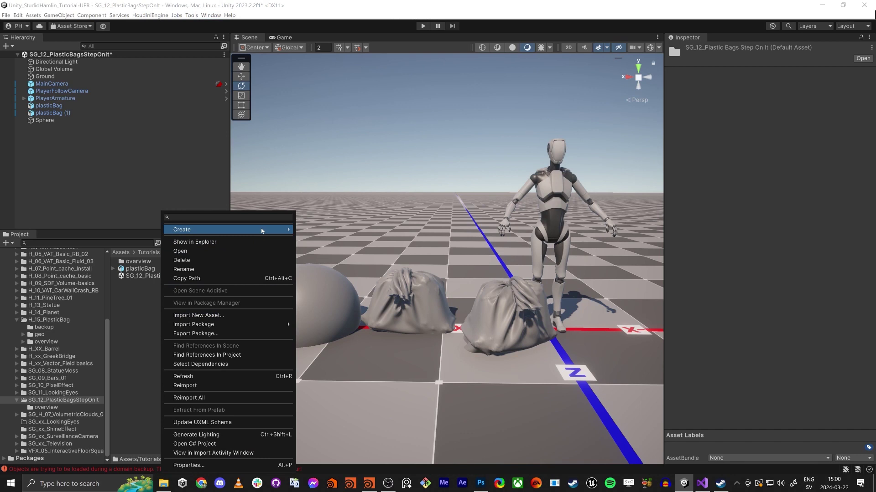
{"action": "mouse_move", "coordinate": [261, 231]}
{"action": "mouse_move", "coordinate": [360, 62]}
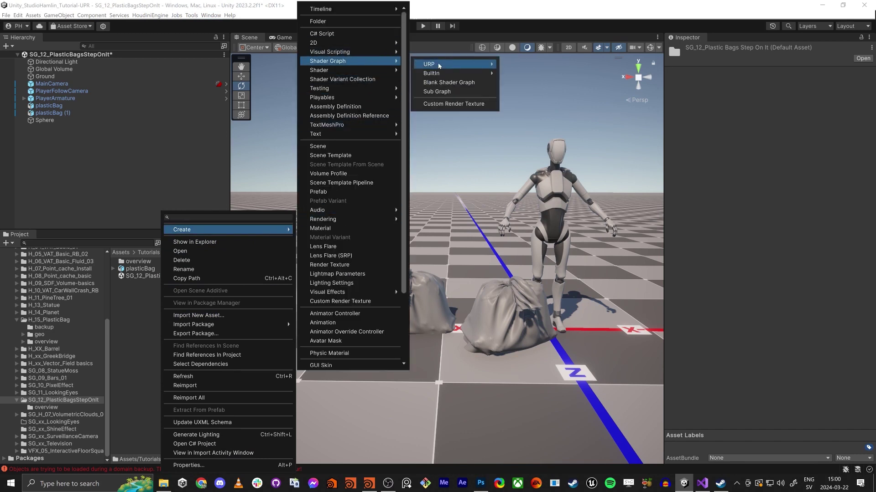
{"action": "mouse_move", "coordinate": [436, 66]}
{"action": "left_click", "coordinate": [534, 69]}
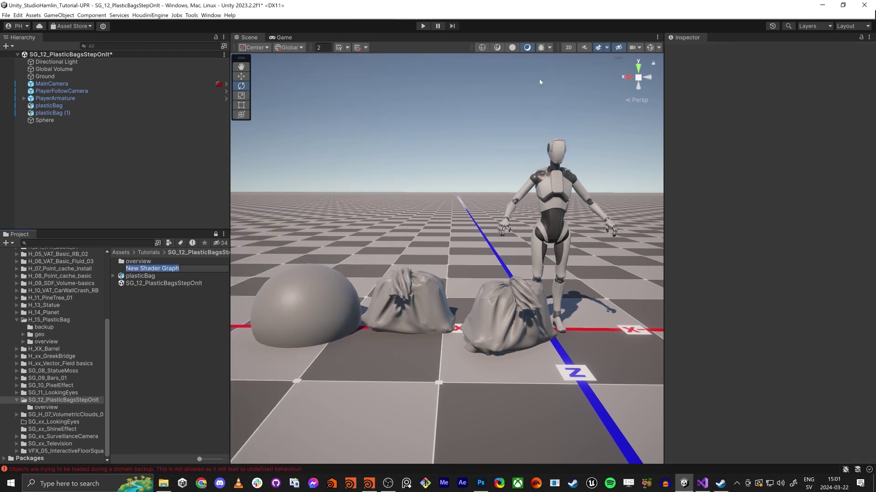
{"action": "type", "text": "PlasticBagInterac"}
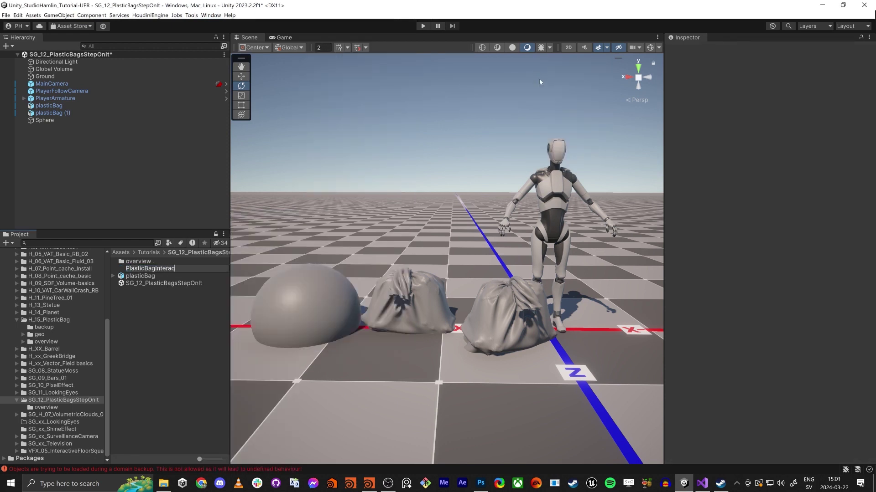
{"action": "type", "text": "tive"}
{"action": "key", "text": "Return"}
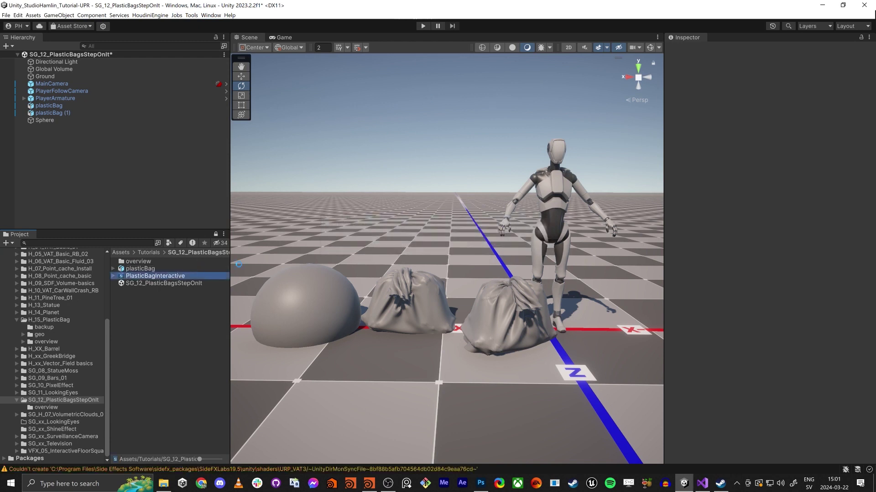
Step: Create a material from the PlasticBagInteractive shader graph and name it PlasticBagInteractive
{"action": "left_click", "coordinate": [142, 276]}
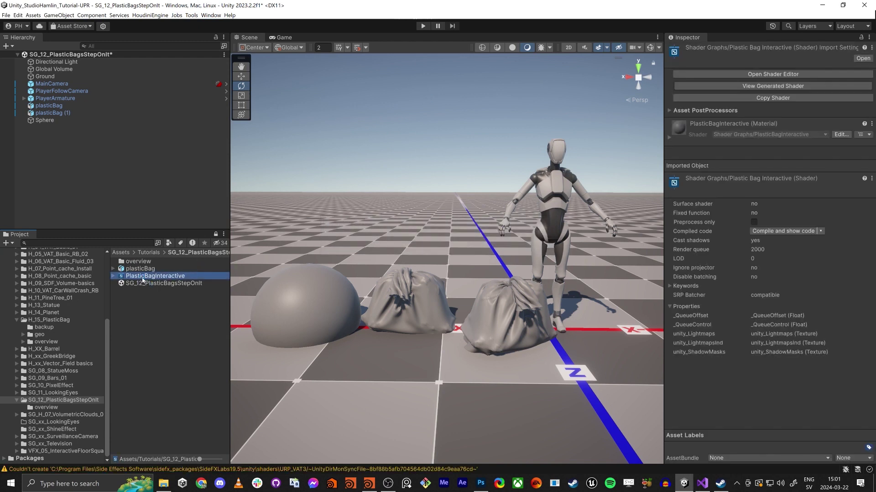
{"action": "right_click", "coordinate": [143, 280]}
{"action": "mouse_move", "coordinate": [246, 230]}
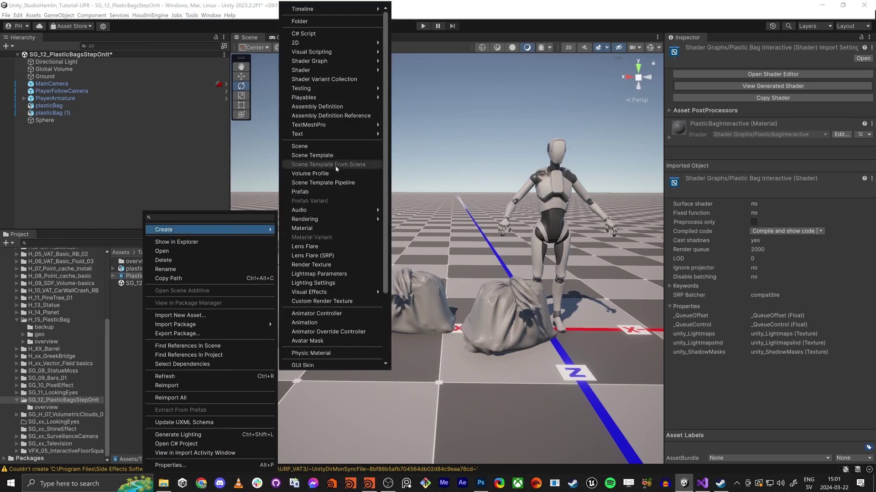
{"action": "left_click", "coordinate": [302, 228]}
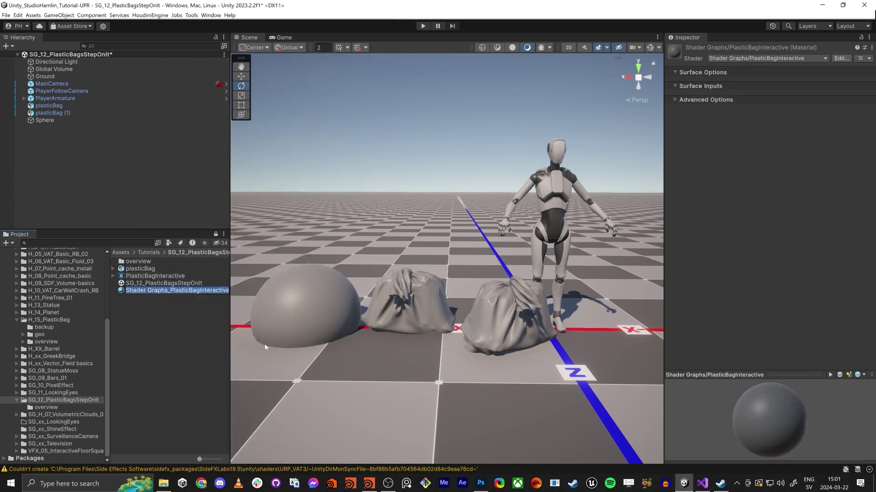
{"action": "type", "text": "PlasticBagInteractive"}
{"action": "key", "text": "Return"}
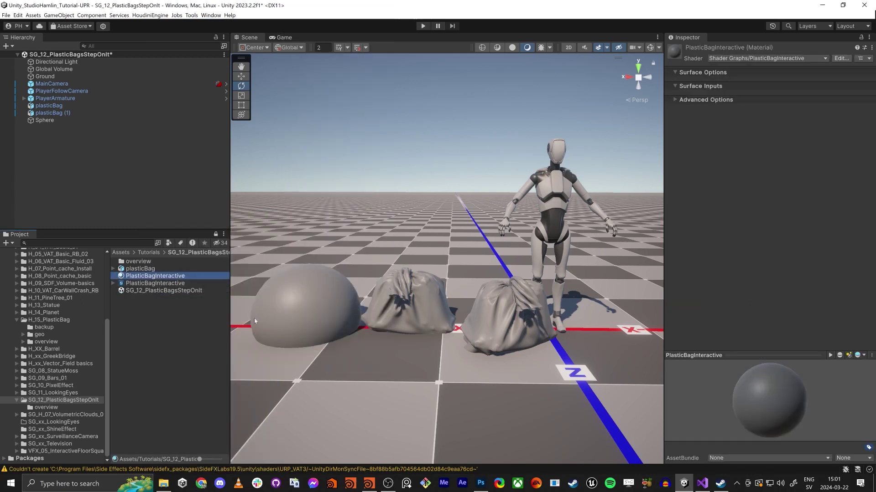
Step: Assign the PlasticBagInteractive material to the sphere and both plastic bags in the scene
{"action": "left_click", "coordinate": [299, 318]}
{"action": "left_click", "coordinate": [402, 314], "text": "shift"}
{"action": "left_click", "coordinate": [494, 317], "text": "shift"}
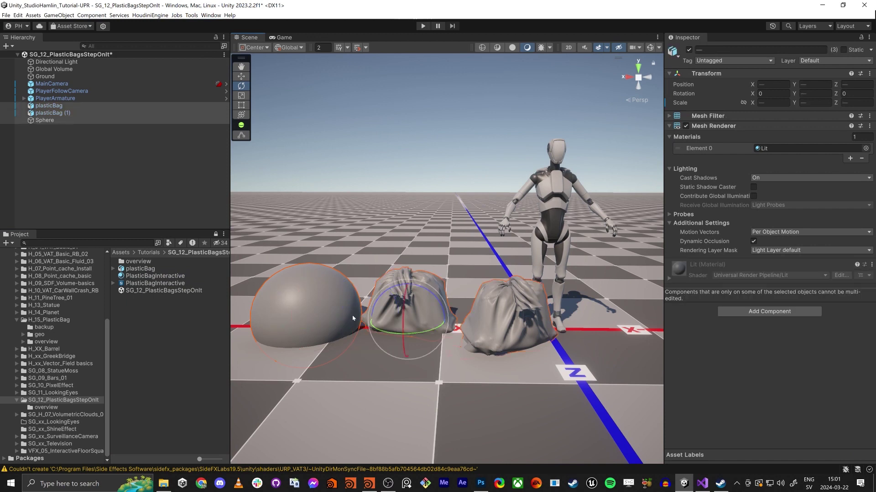
{"action": "left_click_drag", "start_coordinate": [135, 277], "coordinate": [792, 369]}
{"action": "left_click", "coordinate": [163, 324]}
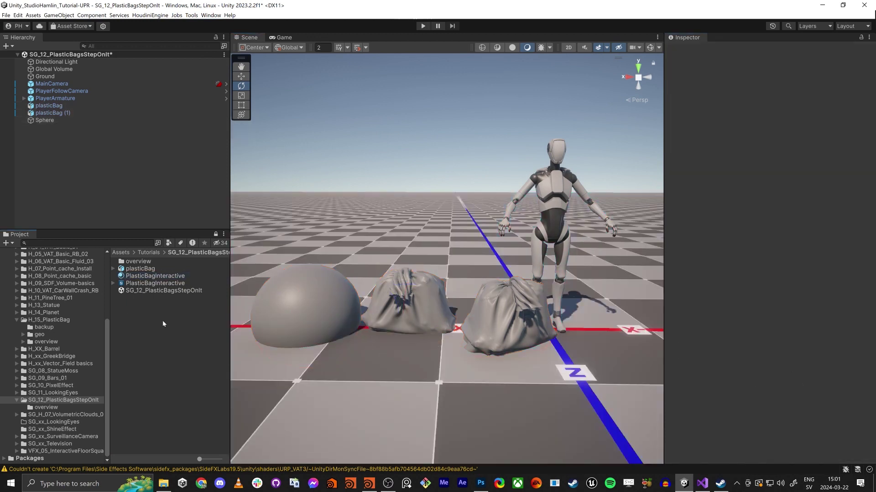
Step: Open the PlasticBagInteractive shader graph, dock and maximize its editor, and hide the Graph Inspector while keeping the Main Preview
{"action": "left_click", "coordinate": [139, 285]}
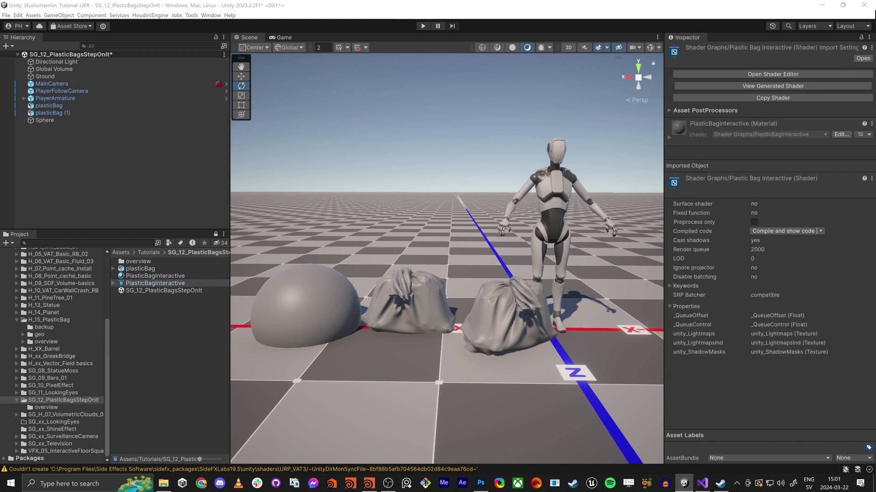
{"action": "left_click_drag", "start_coordinate": [875, 183], "coordinate": [252, 41]}
{"action": "key", "text": "shift+space"}
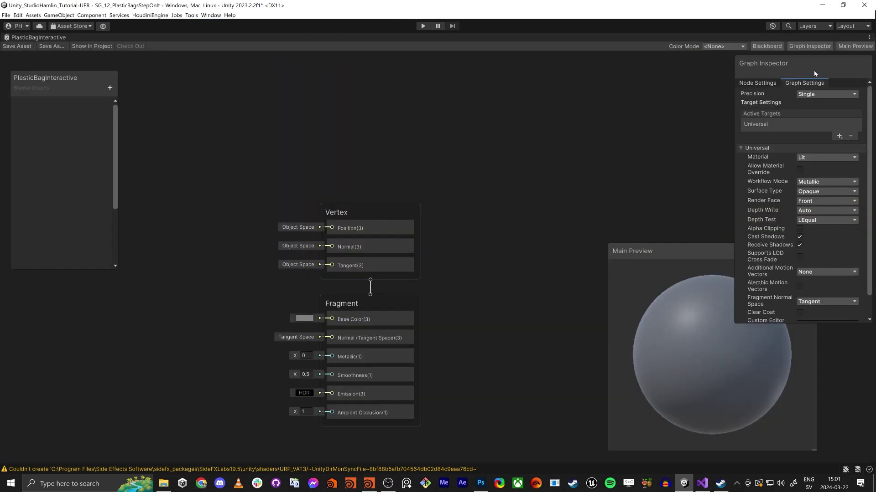
{"action": "left_click", "coordinate": [844, 47]}
{"action": "left_click", "coordinate": [828, 47]}
{"action": "left_click", "coordinate": [844, 48]}
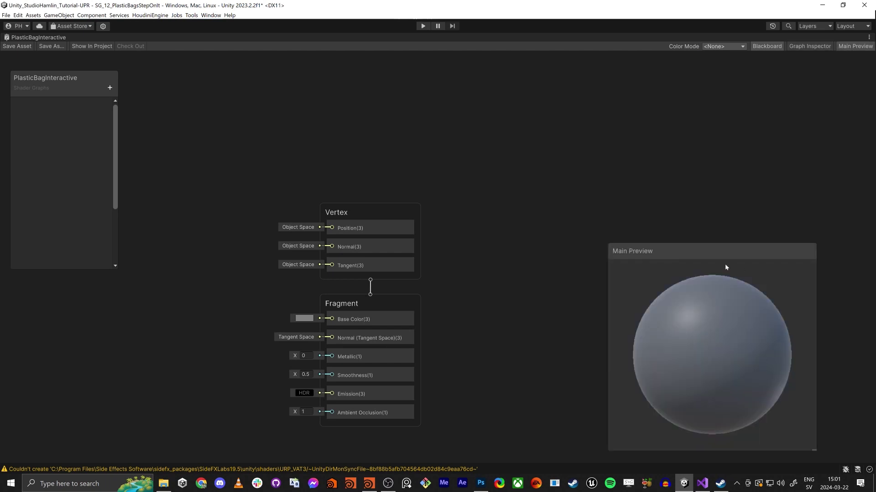
Step: Set the Main Preview to the custom plasticBag mesh and rotate it to show the bag's front
{"action": "right_click", "coordinate": [752, 377]}
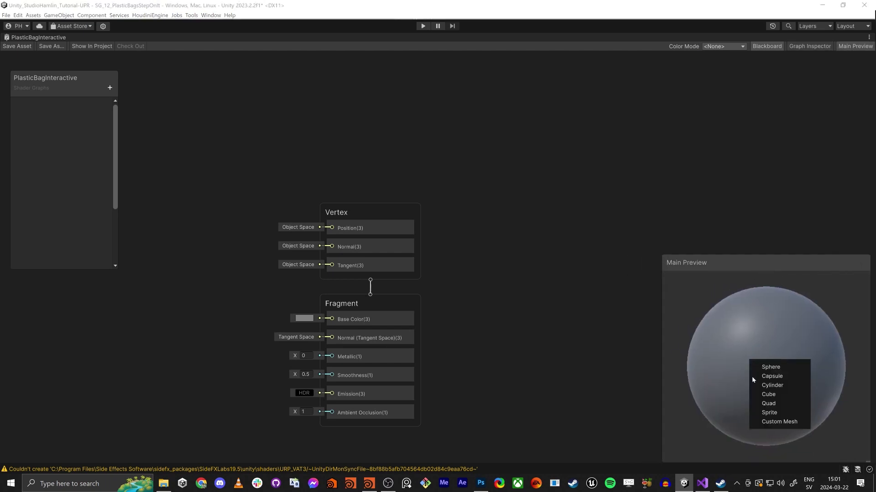
{"action": "left_click", "coordinate": [775, 422]}
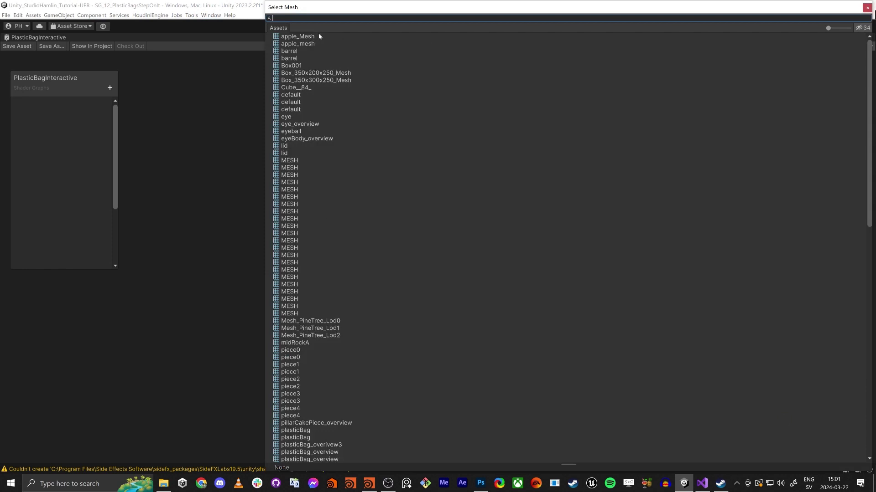
{"action": "type", "text": "plast"}
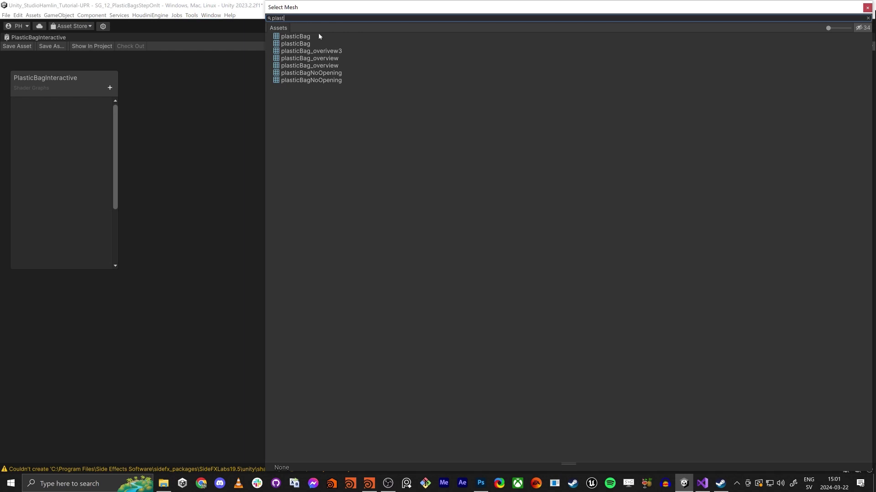
{"action": "double_click", "coordinate": [318, 36]}
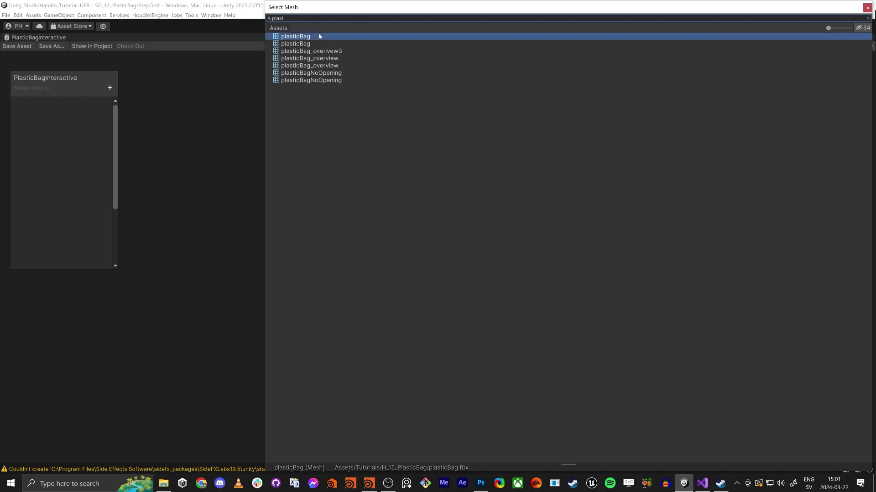
{"action": "left_click_drag", "start_coordinate": [799, 377], "coordinate": [729, 365]}
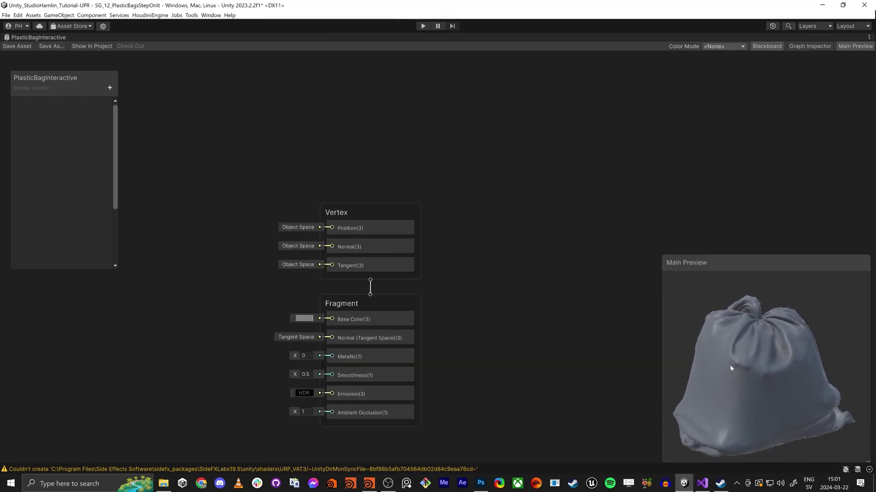
Step: Add a Color property named Color to the shader graph and connect it to the fragment Base Color
{"action": "scroll", "coordinate": [445, 299], "scroll_direction": "down", "scroll_amount": 3}
{"action": "middle_click_drag", "start_coordinate": [315, 334], "coordinate": [512, 286]}
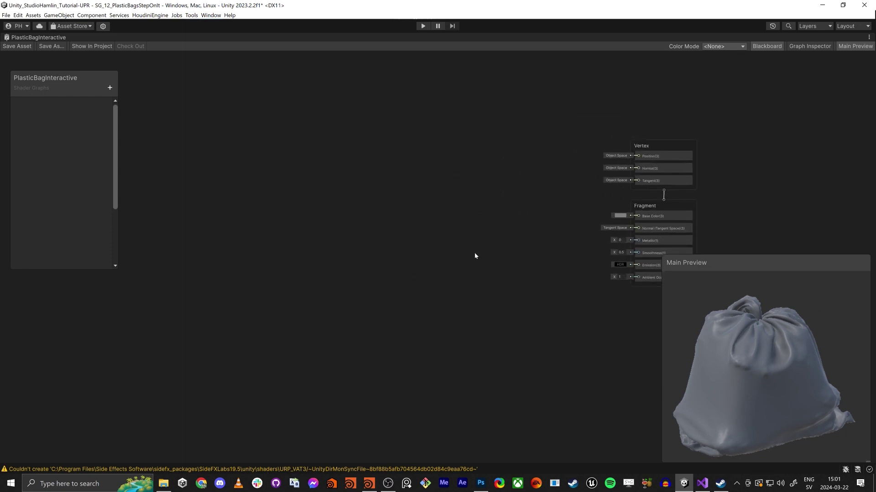
{"action": "left_click", "coordinate": [109, 87]}
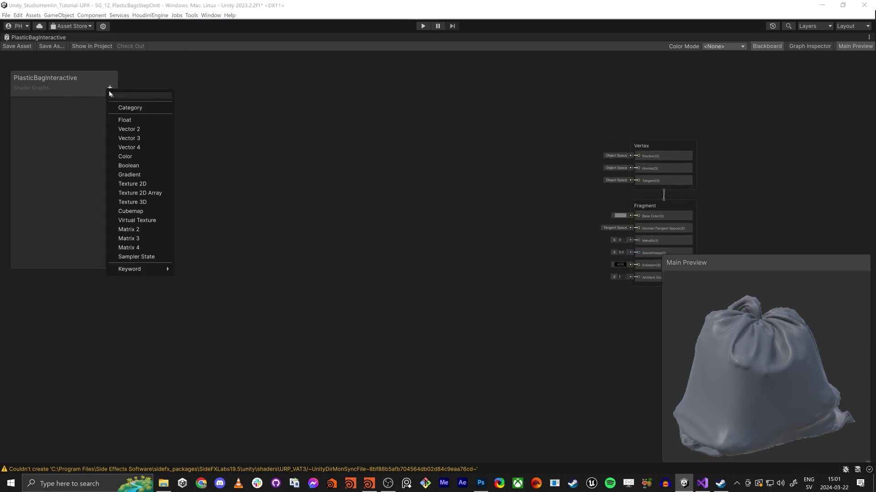
{"action": "left_click", "coordinate": [132, 162]}
{"action": "key", "text": "Return"}
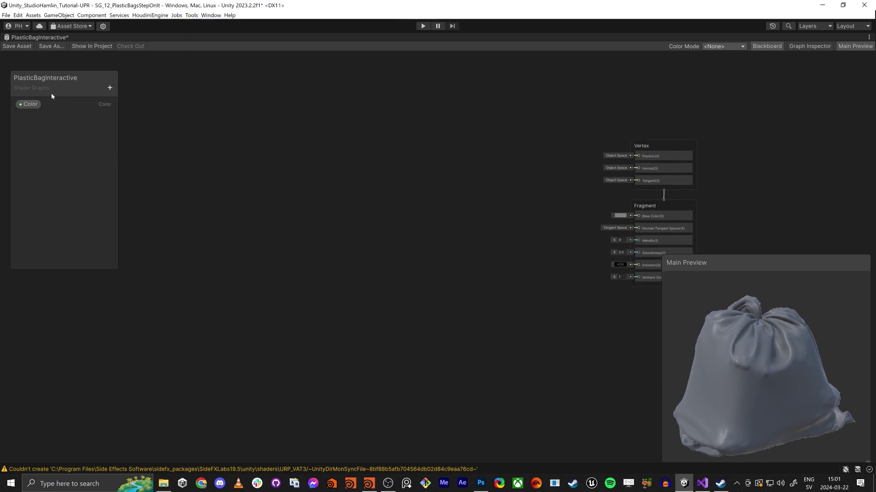
{"action": "mouse_move", "coordinate": [539, 217]}
{"action": "left_mouse_down"}
{"action": "mouse_move", "coordinate": [492, 225]}
{"action": "mouse_move", "coordinate": [547, 224]}
{"action": "left_mouse_up"}
{"action": "left_click_drag", "start_coordinate": [636, 221], "coordinate": [637, 216]}
{"action": "left_click_drag", "start_coordinate": [505, 227], "coordinate": [504, 218]}
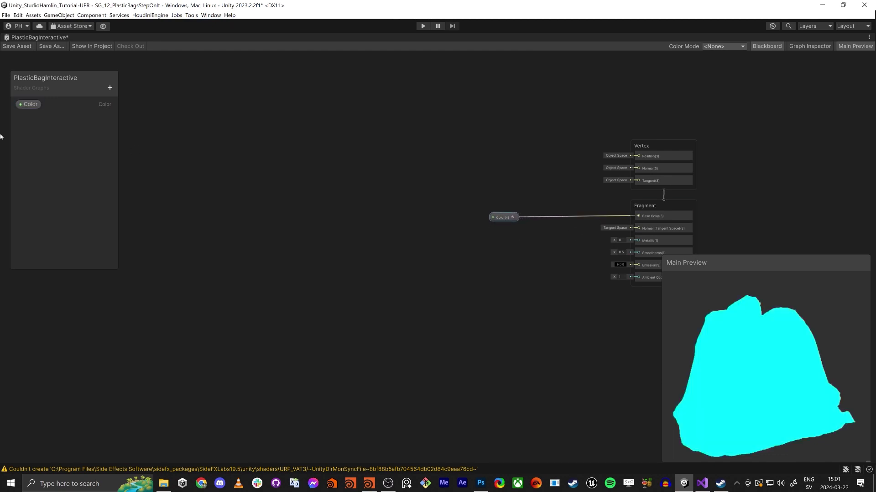
Step: Show the Graph Inspector in a shorter size and set the Color property's default to dark grey 3A3A3A
{"action": "left_click", "coordinate": [41, 106]}
{"action": "left_click", "coordinate": [794, 48]}
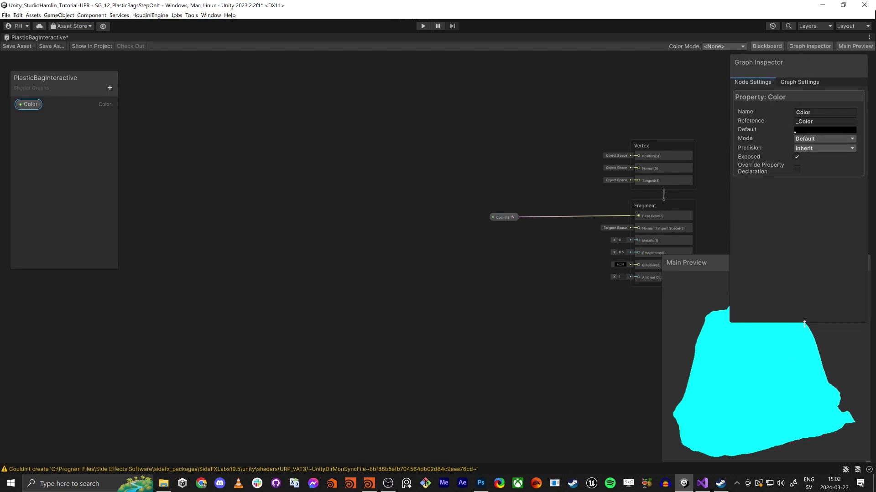
{"action": "left_click_drag", "start_coordinate": [804, 324], "coordinate": [785, 217]}
{"action": "left_click", "coordinate": [817, 131]}
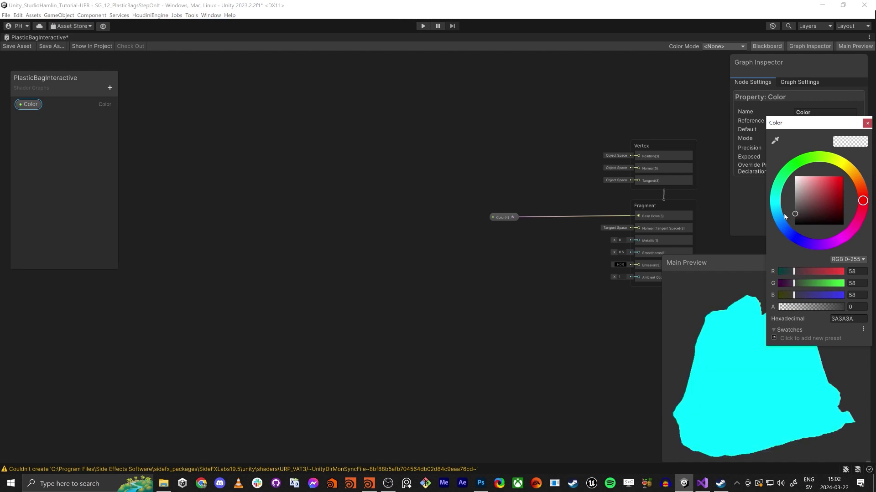
{"action": "left_click", "coordinate": [865, 122]}
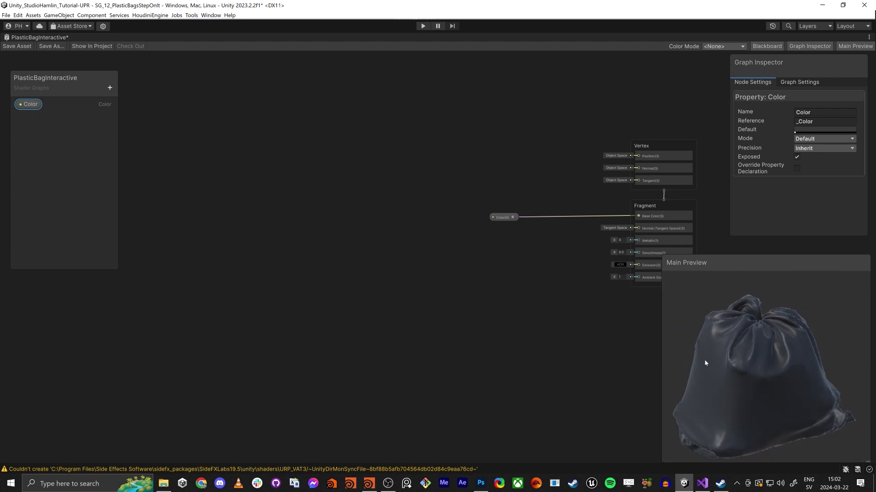
Step: Add a Voronoi noise node to the graph and place it below the Color node
{"action": "middle_click_drag", "start_coordinate": [587, 320], "coordinate": [558, 312]}
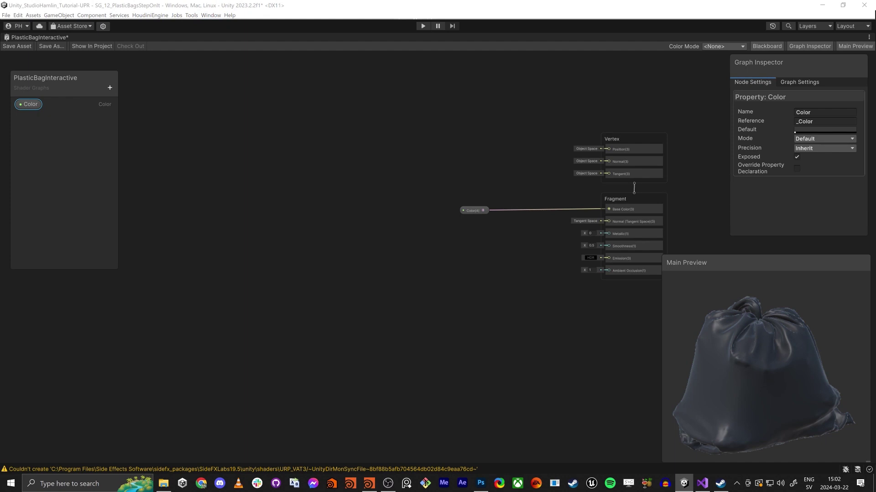
{"action": "left_click", "coordinate": [348, 240]}
{"action": "key", "text": "space"}
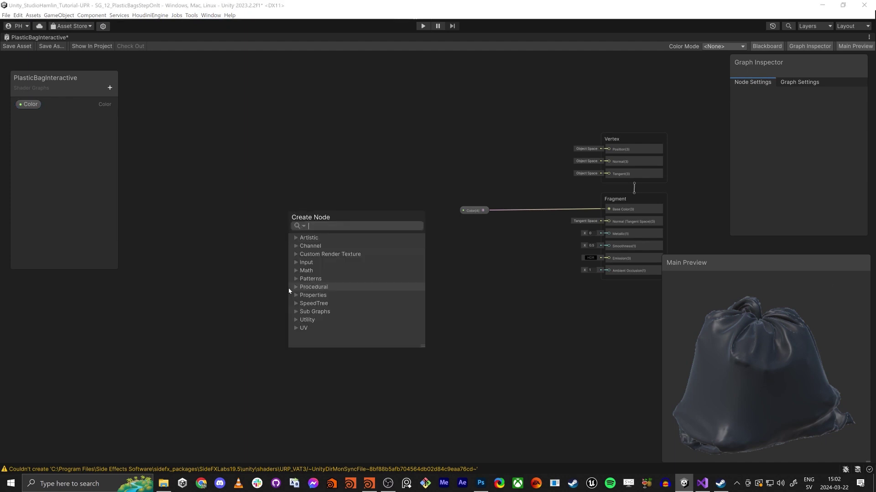
{"action": "type", "text": "voro"}
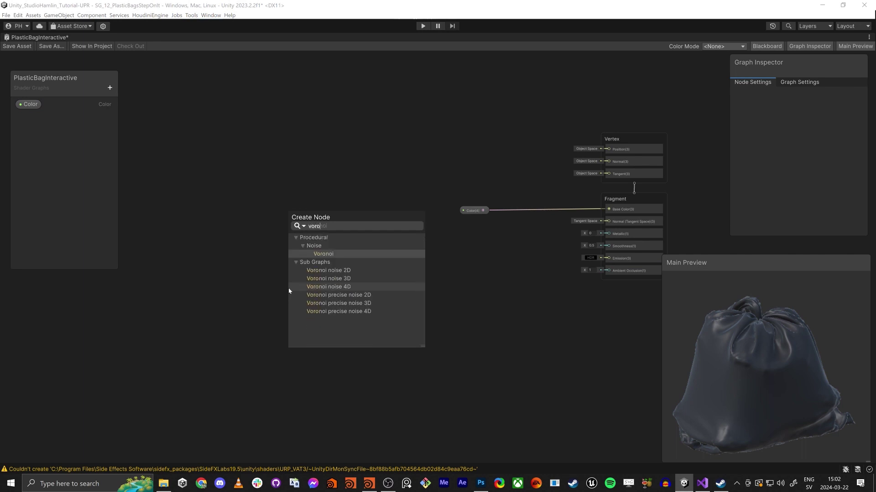
{"action": "key", "text": "Return"}
{"action": "left_click_drag", "start_coordinate": [320, 304], "coordinate": [375, 266]}
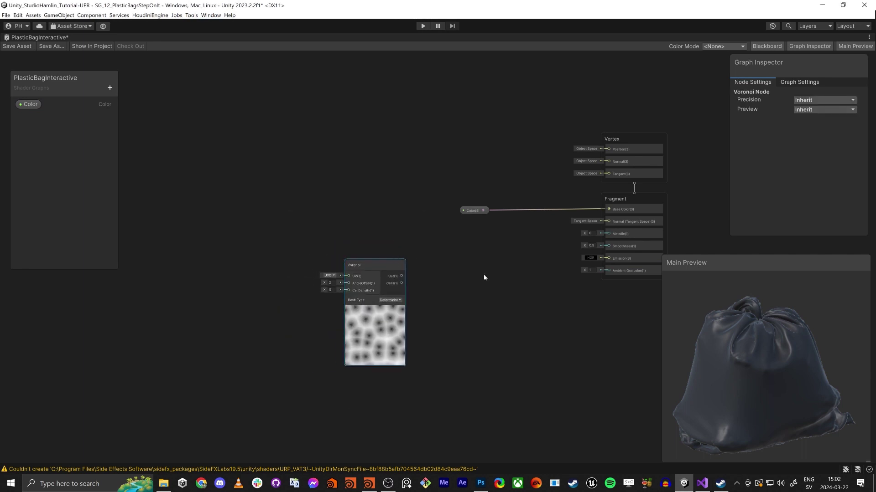
Step: Add a Tiling And Offset node feeding the Voronoi UV input, and connect the Voronoi output to the fragment Smoothness
{"action": "middle_click_drag", "start_coordinate": [330, 343], "coordinate": [398, 328]}
{"action": "middle_click_drag", "start_coordinate": [300, 331], "coordinate": [359, 315]}
{"action": "key", "text": "space"}
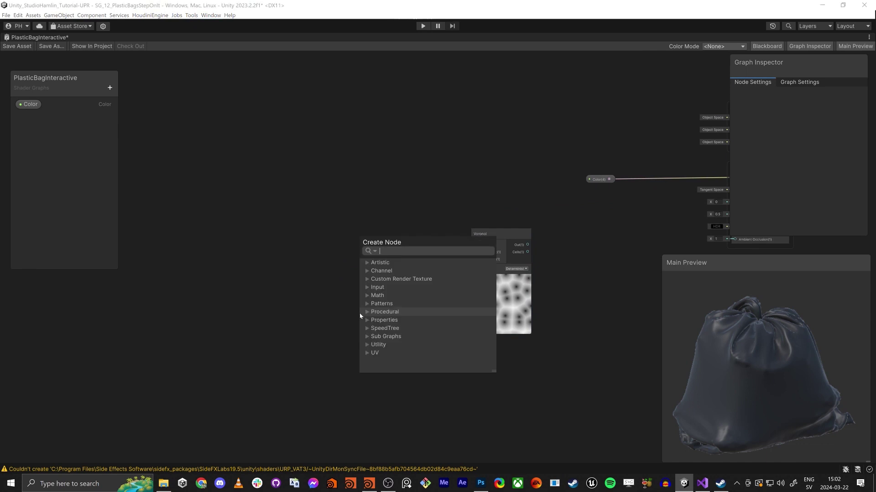
{"action": "type", "text": "tiling"}
{"action": "key", "text": "Return"}
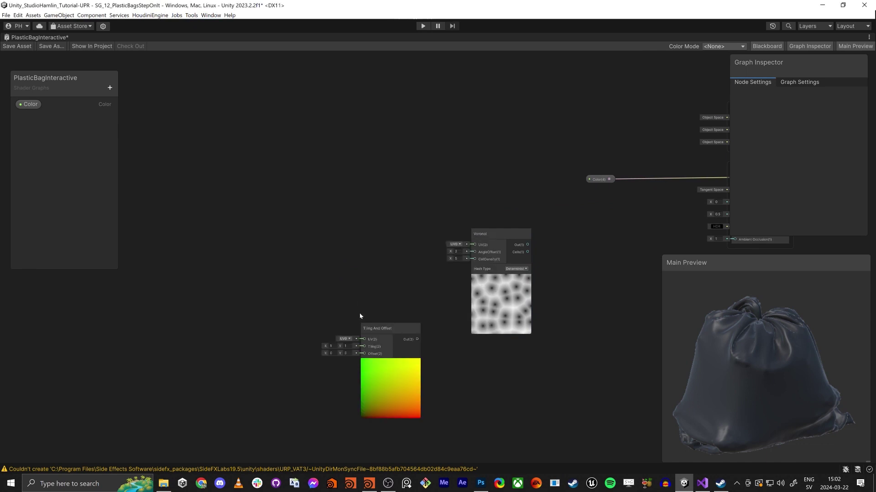
{"action": "left_click_drag", "start_coordinate": [392, 330], "coordinate": [476, 245]}
{"action": "middle_click_drag", "start_coordinate": [620, 227], "coordinate": [445, 224]}
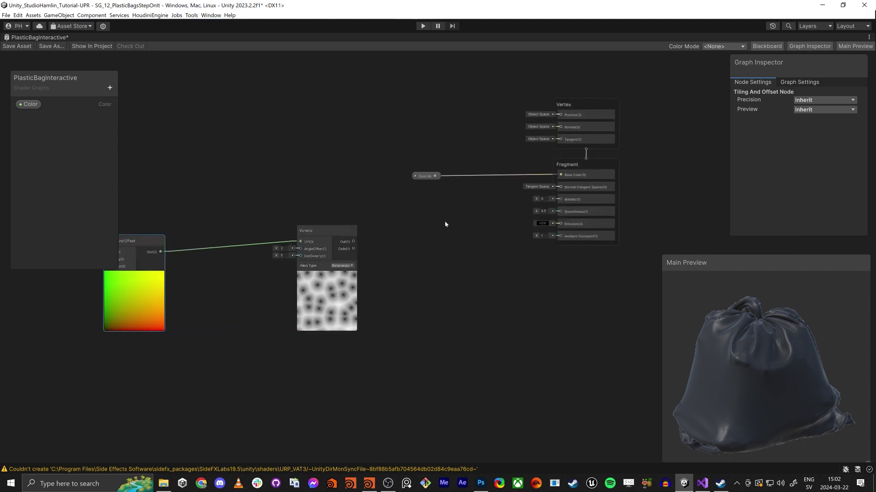
{"action": "left_click_drag", "start_coordinate": [345, 243], "coordinate": [554, 214]}
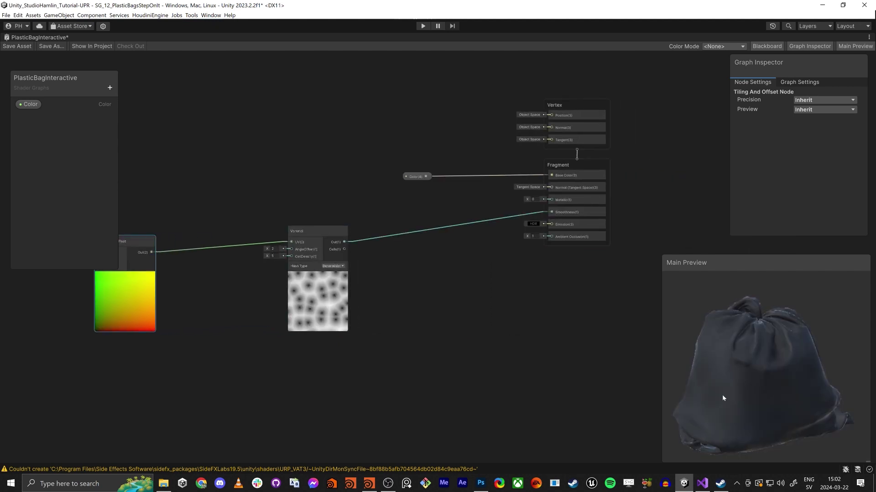
Step: Set the Voronoi node's CellDensity to 14.5 and rotate the bag preview to check the smoothness pattern
{"action": "left_click_drag", "start_coordinate": [723, 398], "coordinate": [716, 343]}
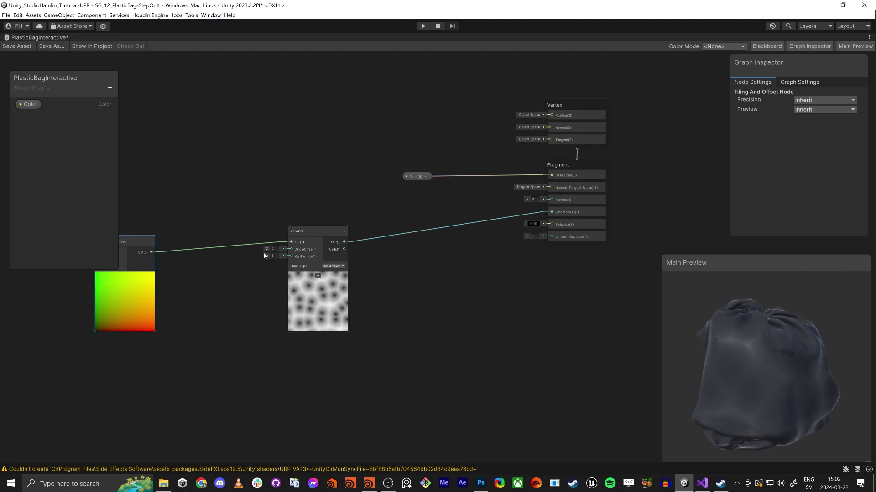
{"action": "left_click_drag", "start_coordinate": [267, 259], "coordinate": [365, 256]}
{"action": "left_click_drag", "start_coordinate": [773, 374], "coordinate": [736, 374]}
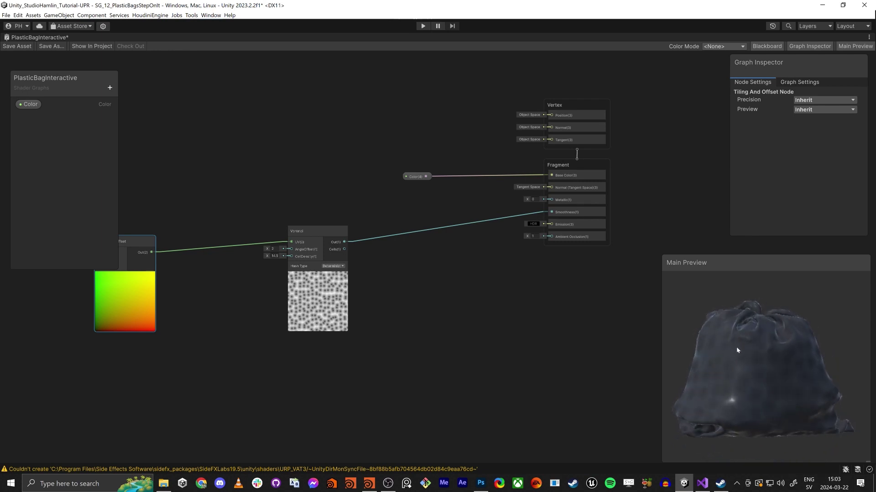
Step: Insert an Add node between Tiling And Offset and Voronoi, using input A and feeding the result to the Voronoi UV
{"action": "middle_click_drag", "start_coordinate": [447, 312], "coordinate": [582, 281]}
{"action": "left_click_drag", "start_coordinate": [252, 210], "coordinate": [190, 200]}
{"action": "middle_click_drag", "start_coordinate": [307, 319], "coordinate": [395, 332]}
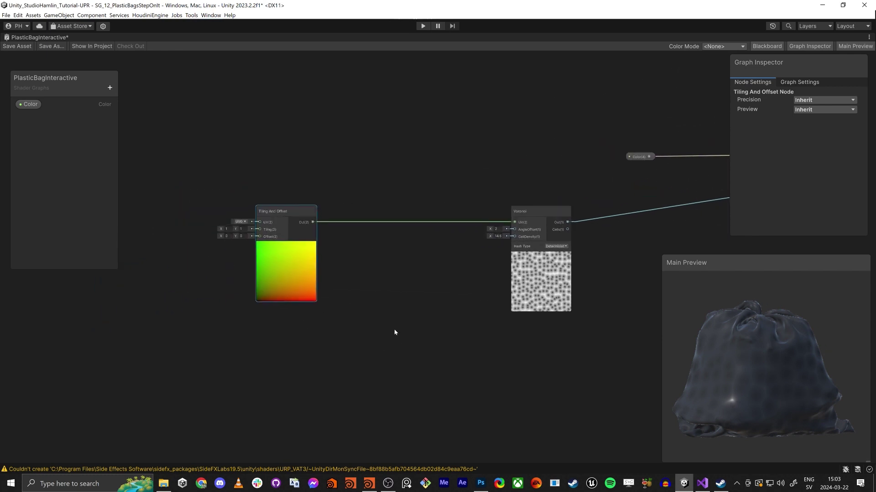
{"action": "left_click", "coordinate": [412, 283]}
{"action": "key", "text": "space"}
{"action": "type", "text": "add"}
{"action": "key", "text": "Return"}
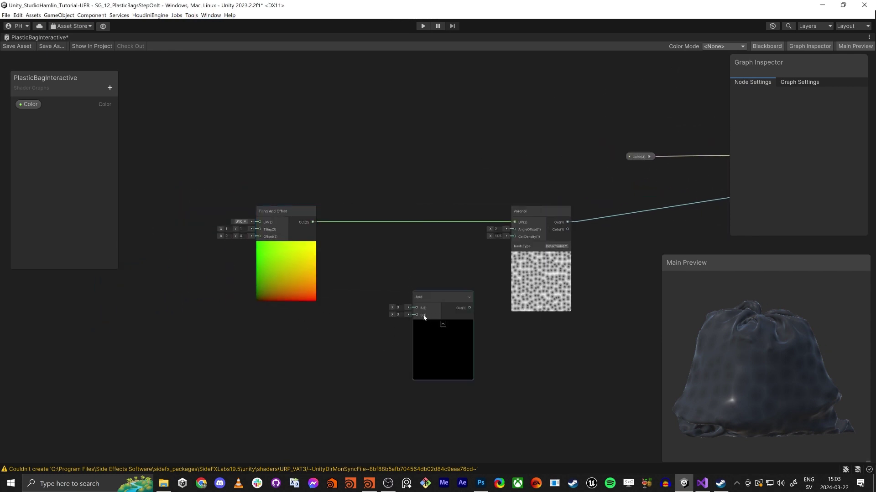
{"action": "left_click_drag", "start_coordinate": [418, 310], "coordinate": [312, 222]}
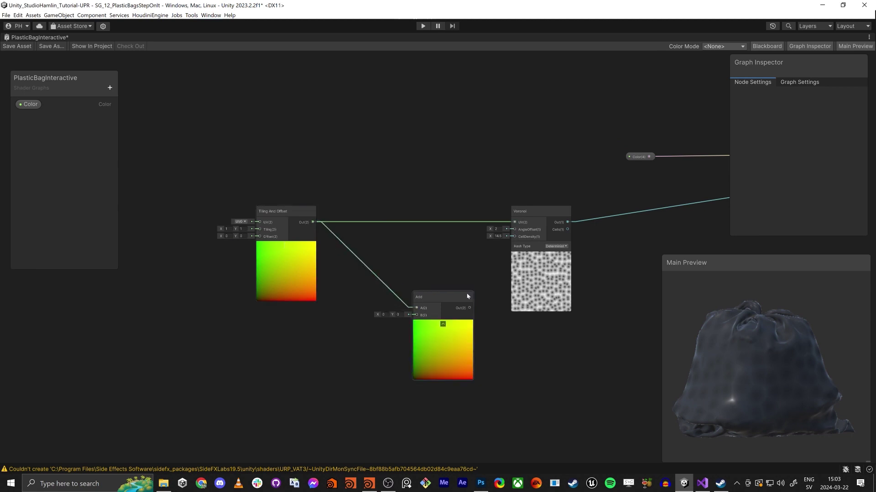
{"action": "left_click_drag", "start_coordinate": [469, 309], "coordinate": [514, 222]}
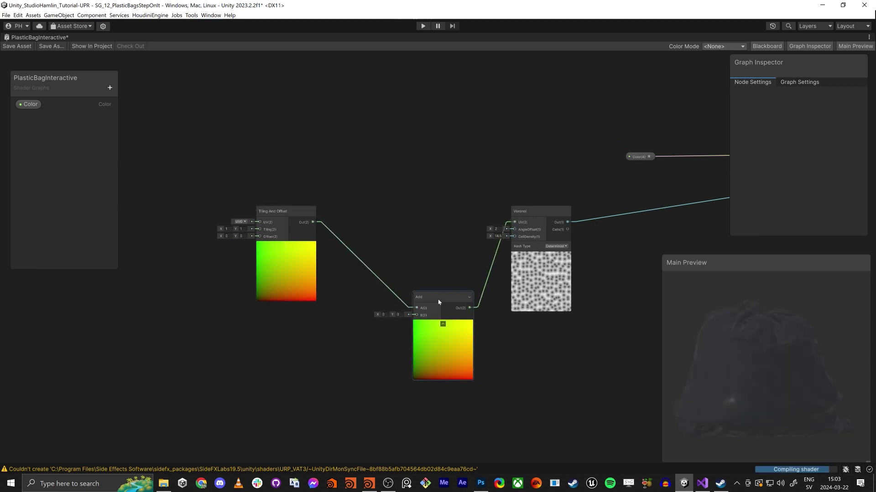
Step: Add a Simple Noise node below Tiling And Offset and connect its output to the Add node's B input
{"action": "left_click_drag", "start_coordinate": [442, 303], "coordinate": [425, 342]}
{"action": "middle_click_drag", "start_coordinate": [223, 401], "coordinate": [297, 323]}
{"action": "left_click", "coordinate": [296, 323]}
{"action": "key", "text": "space"}
{"action": "type", "text": "s"}
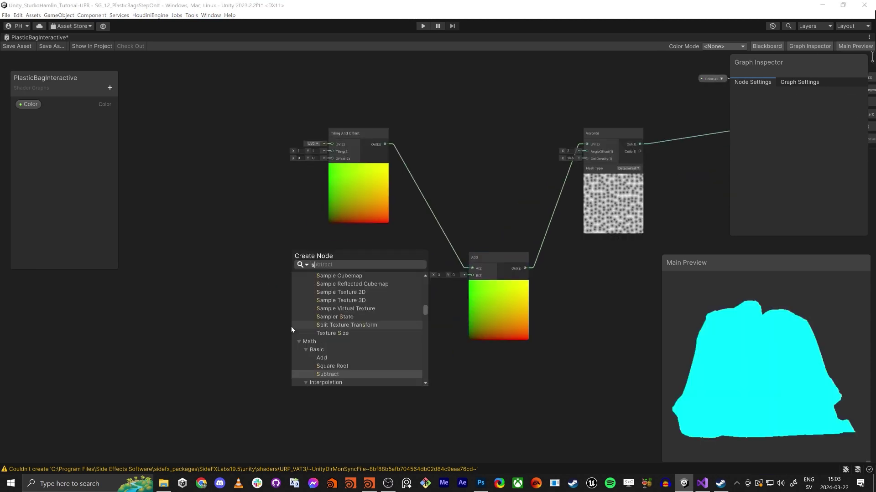
{"action": "type", "text": "imple"}
{"action": "key", "text": "Return"}
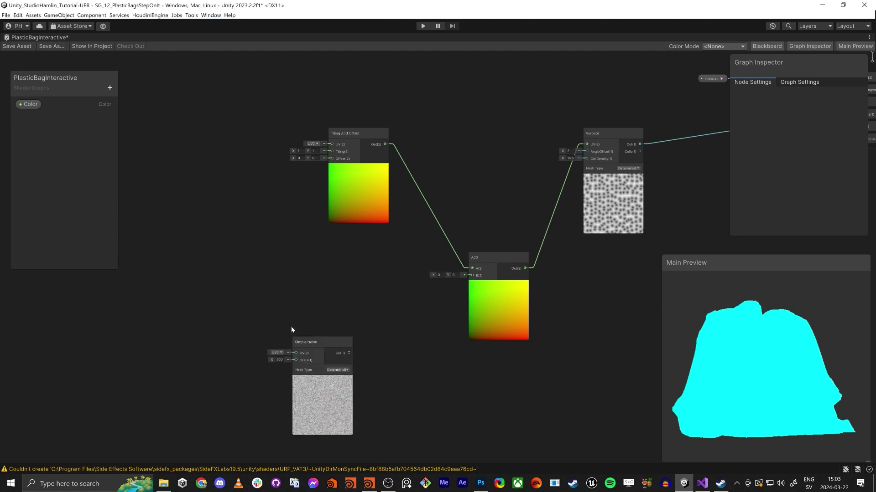
{"action": "left_click_drag", "start_coordinate": [349, 353], "coordinate": [463, 276]}
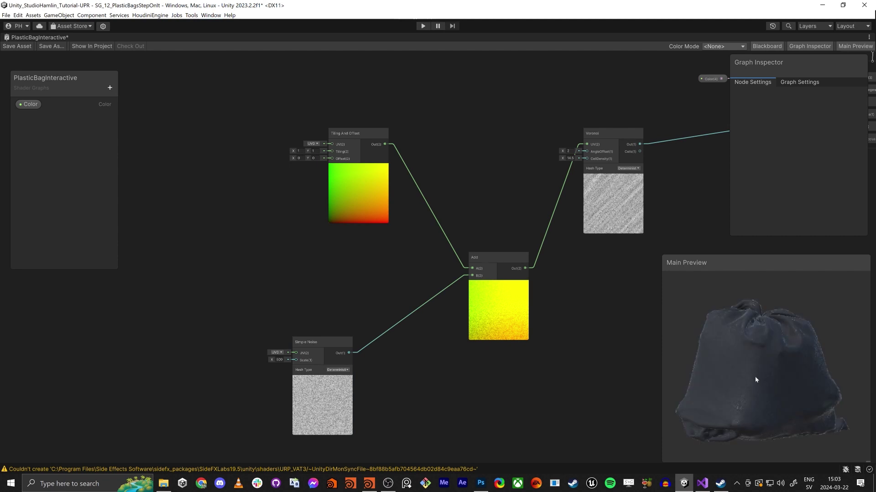
Step: Set the Simple Noise scale to 100 and check the distorted pattern on the bag preview
{"action": "scroll", "coordinate": [715, 372], "scroll_direction": "up", "scroll_amount": 5}
{"action": "scroll", "coordinate": [715, 371], "scroll_direction": "down", "scroll_amount": 3}
{"action": "mouse_move", "coordinate": [715, 372]}
{"action": "left_mouse_down"}
{"action": "mouse_move", "coordinate": [736, 381]}
{"action": "mouse_move", "coordinate": [753, 369]}
{"action": "mouse_move", "coordinate": [688, 376]}
{"action": "mouse_move", "coordinate": [722, 371]}
{"action": "mouse_move", "coordinate": [707, 382]}
{"action": "left_mouse_up"}
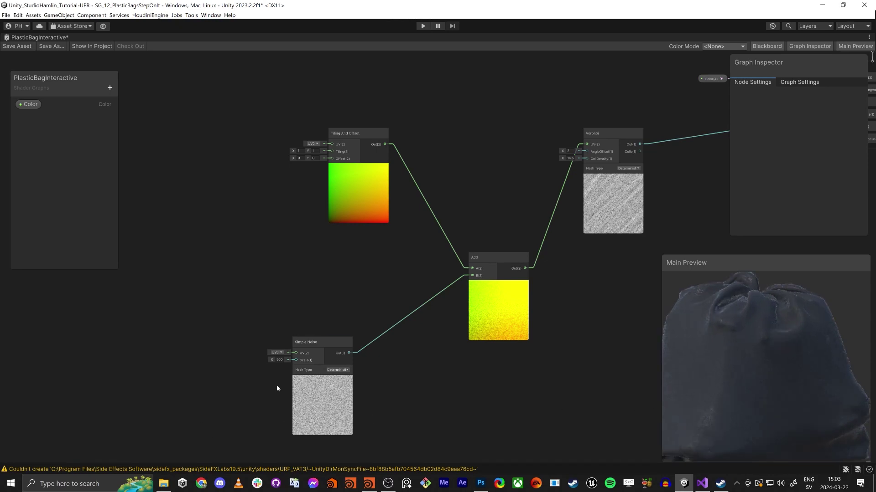
{"action": "left_click", "coordinate": [280, 360]}
{"action": "type", "text": "100"}
{"action": "key", "text": "Return"}
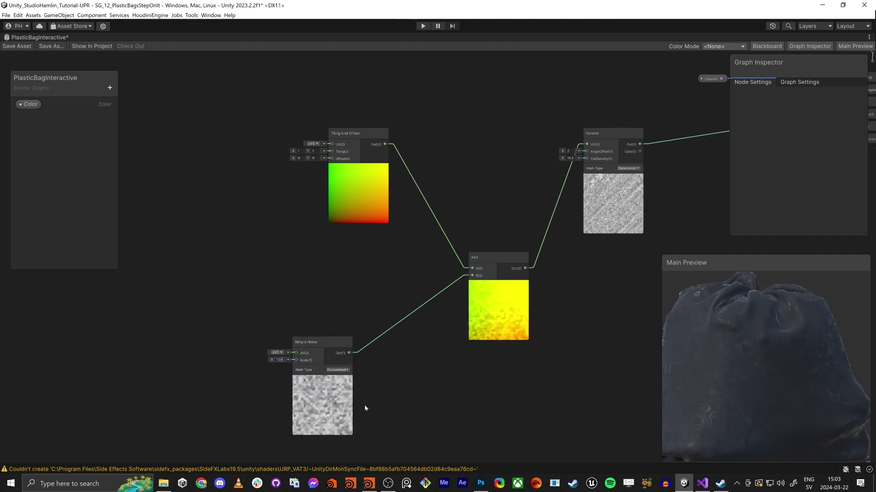
{"action": "left_click_drag", "start_coordinate": [762, 406], "coordinate": [687, 308]}
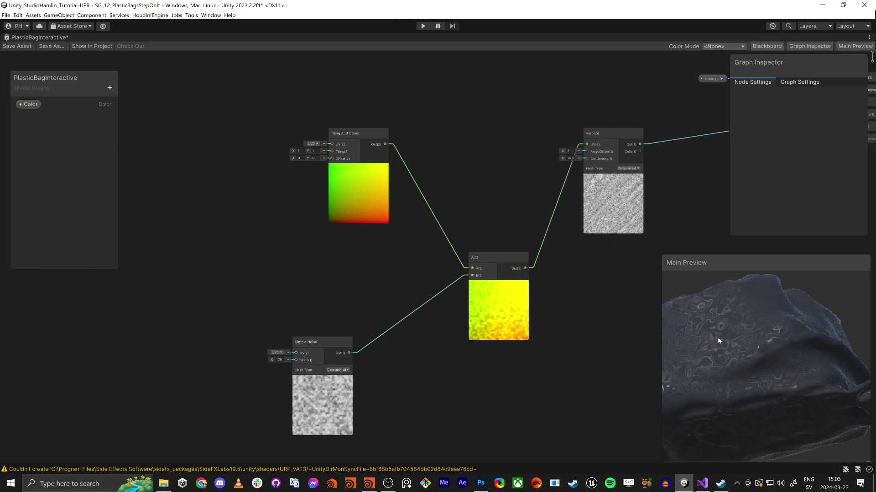
Step: Place the Add node in line between Tiling And Offset and Voronoi, and shift Simple Noise away to make room
{"action": "middle_click_drag", "start_coordinate": [632, 363], "coordinate": [579, 365]}
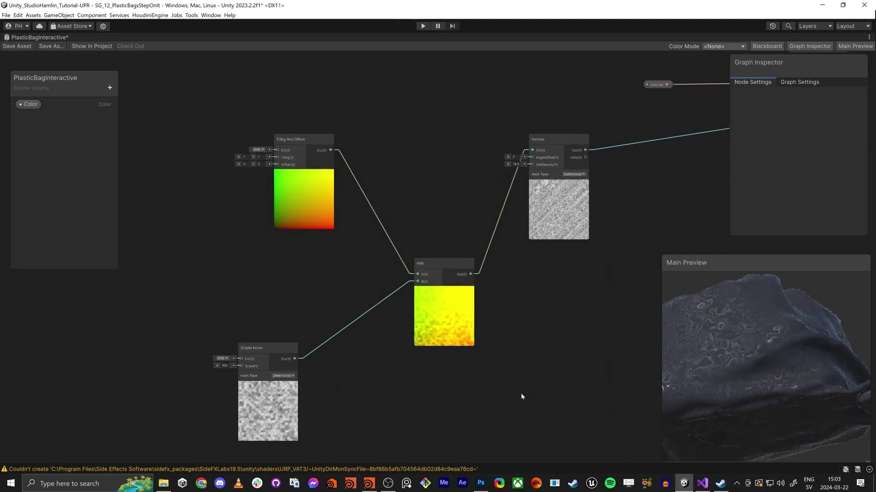
{"action": "middle_click_drag", "start_coordinate": [521, 395], "coordinate": [552, 375]}
{"action": "left_click_drag", "start_coordinate": [470, 244], "coordinate": [475, 129]}
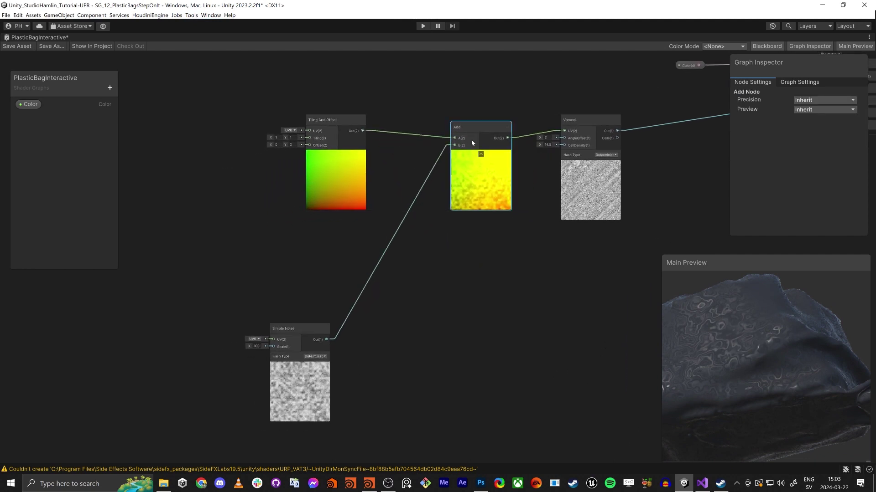
{"action": "left_click_drag", "start_coordinate": [308, 329], "coordinate": [252, 356]}
Step: Insert a Remap node between Simple Noise and the Add node's B input, with In Min Max 0 and 1
{"action": "left_click", "coordinate": [326, 361]}
{"action": "key", "text": "space"}
{"action": "type", "text": "re"}
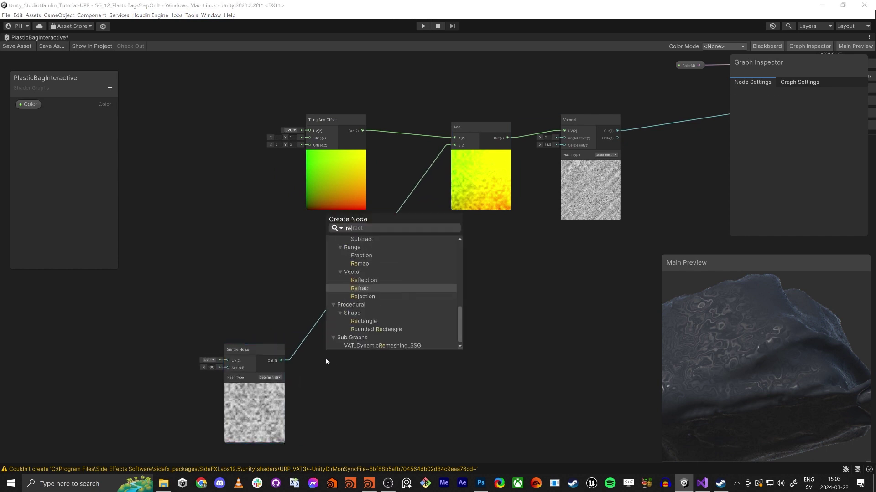
{"action": "type", "text": "ma"}
{"action": "key", "text": "Return"}
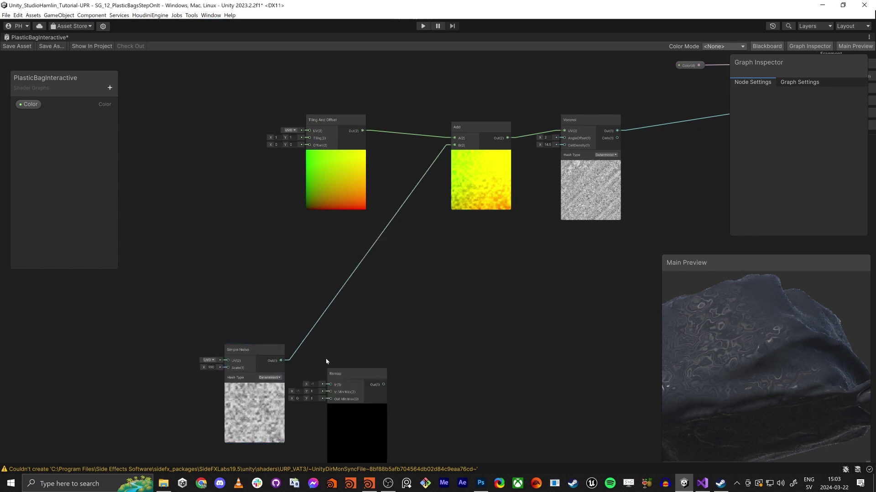
{"action": "left_click_drag", "start_coordinate": [273, 360], "coordinate": [458, 156]}
{"action": "left_click_drag", "start_coordinate": [351, 386], "coordinate": [357, 310]}
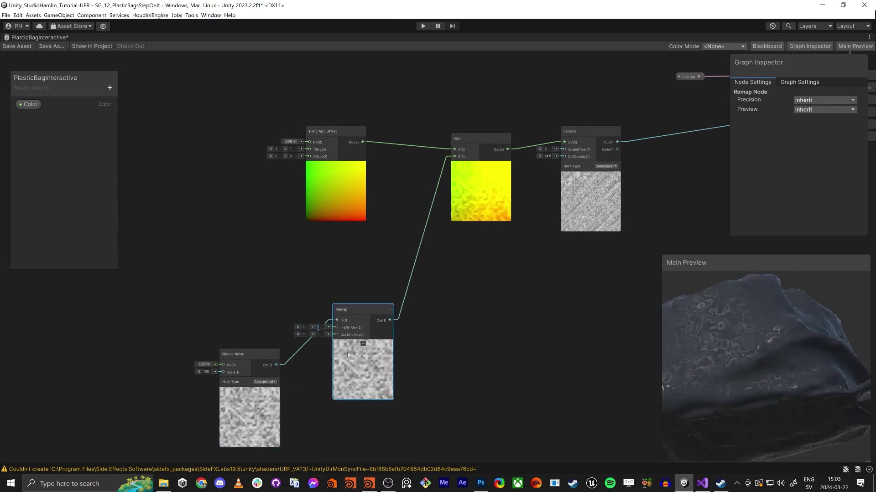
Step: Align Simple Noise with its Remap node and set the Remap's Out Min Max Y to 0.12, checking the bag preview
{"action": "scroll", "coordinate": [347, 352], "scroll_direction": "up", "scroll_amount": 5}
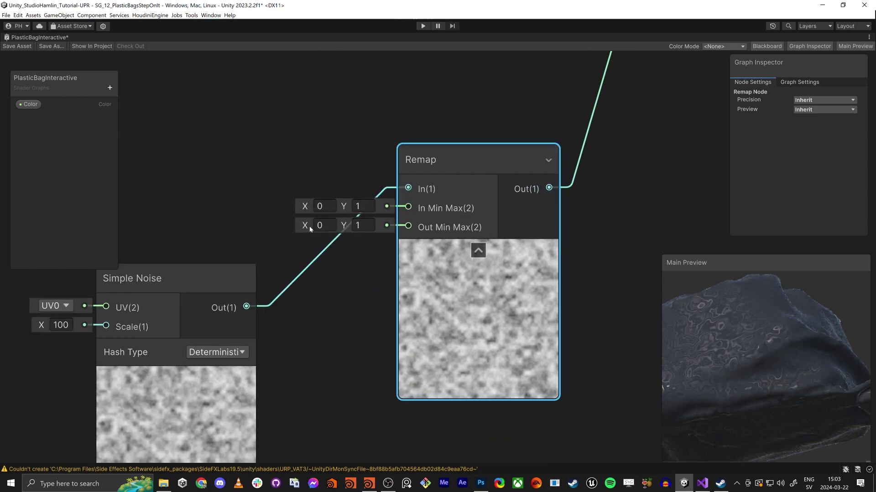
{"action": "left_click_drag", "start_coordinate": [133, 280], "coordinate": [101, 153]}
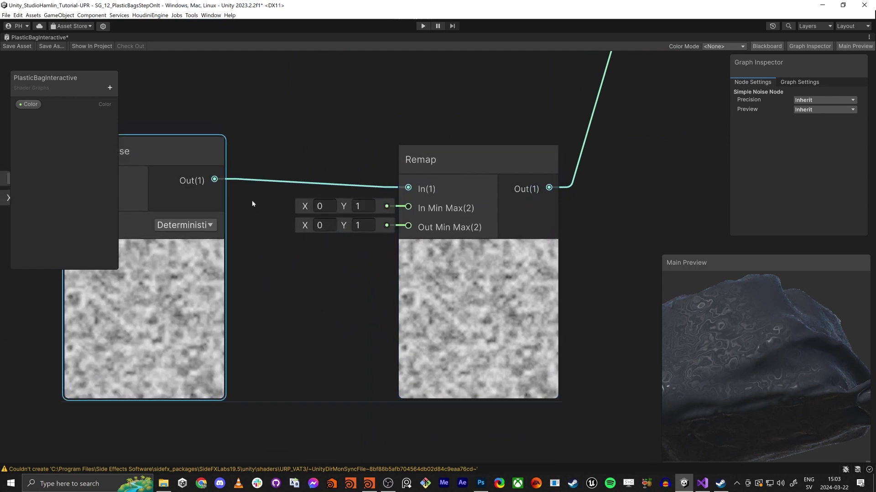
{"action": "left_click_drag", "start_coordinate": [347, 228], "coordinate": [331, 228]}
{"action": "left_click_drag", "start_coordinate": [730, 356], "coordinate": [783, 403]}
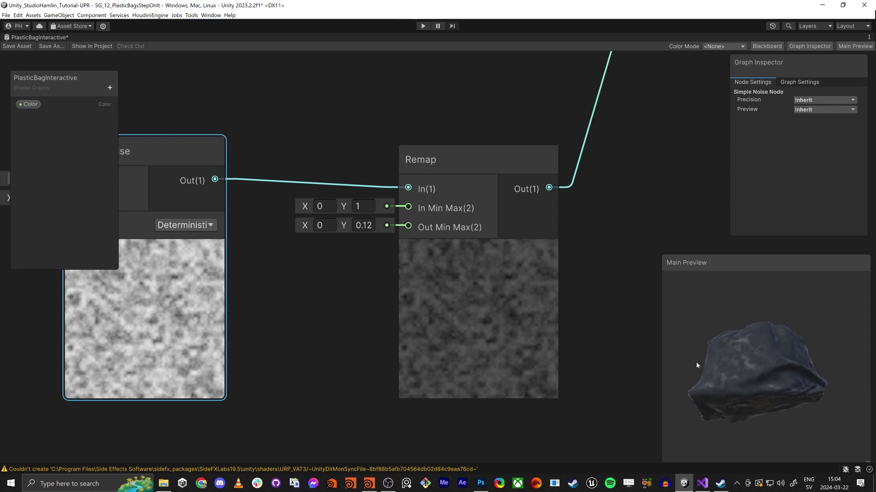
{"action": "scroll", "coordinate": [469, 366], "scroll_direction": "down", "scroll_amount": 5}
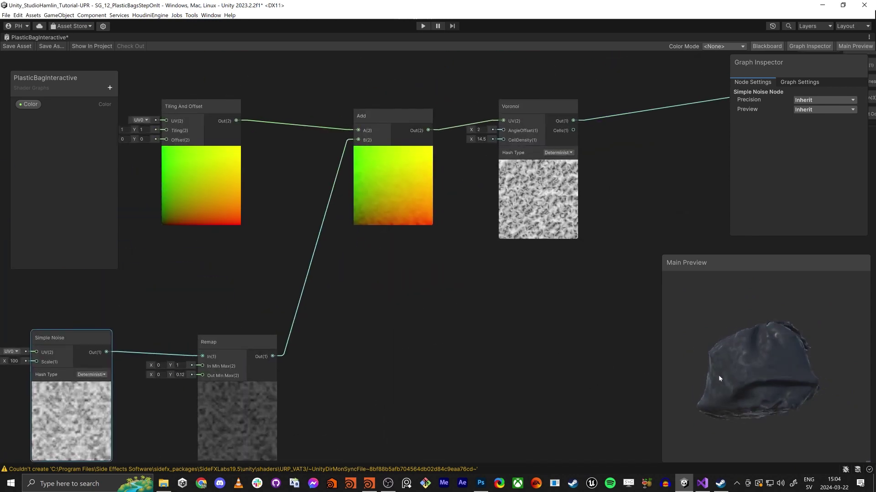
{"action": "left_click_drag", "start_coordinate": [760, 361], "coordinate": [744, 335]}
Step: Insert a second Remap node between the Voronoi output and the fragment Smoothness
{"action": "middle_click_drag", "start_coordinate": [648, 186], "coordinate": [479, 332]}
{"action": "left_click", "coordinate": [498, 361]}
{"action": "key", "text": "space"}
{"action": "type", "text": "r"}
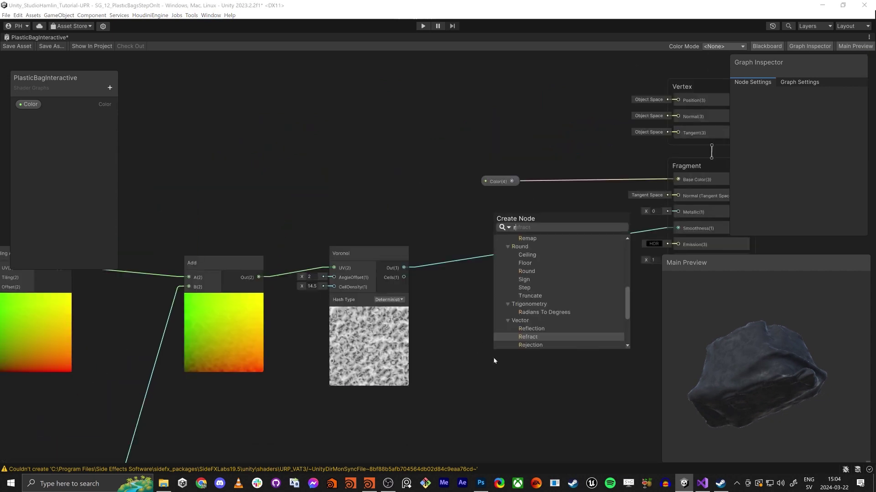
{"action": "type", "text": "emap"}
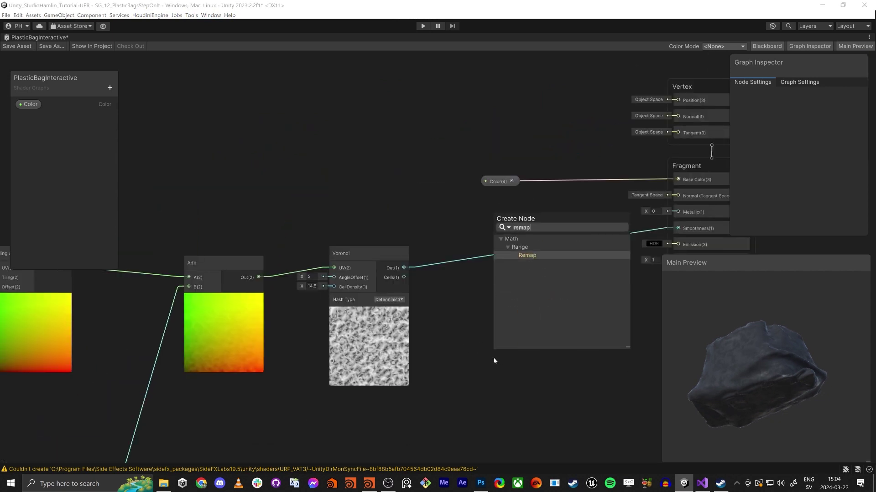
{"action": "key", "text": "Return"}
{"action": "left_click_drag", "start_coordinate": [529, 382], "coordinate": [528, 308]}
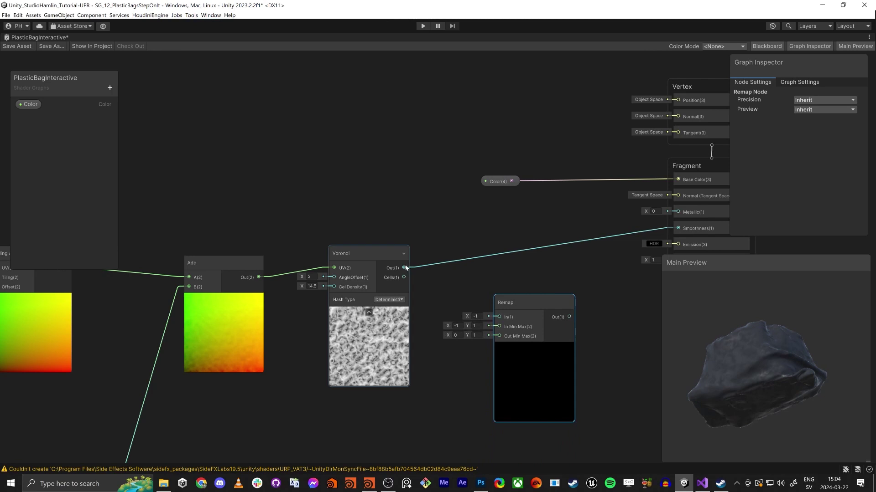
{"action": "left_click_drag", "start_coordinate": [404, 268], "coordinate": [499, 317]}
{"action": "middle_click_drag", "start_coordinate": [613, 296], "coordinate": [557, 299]}
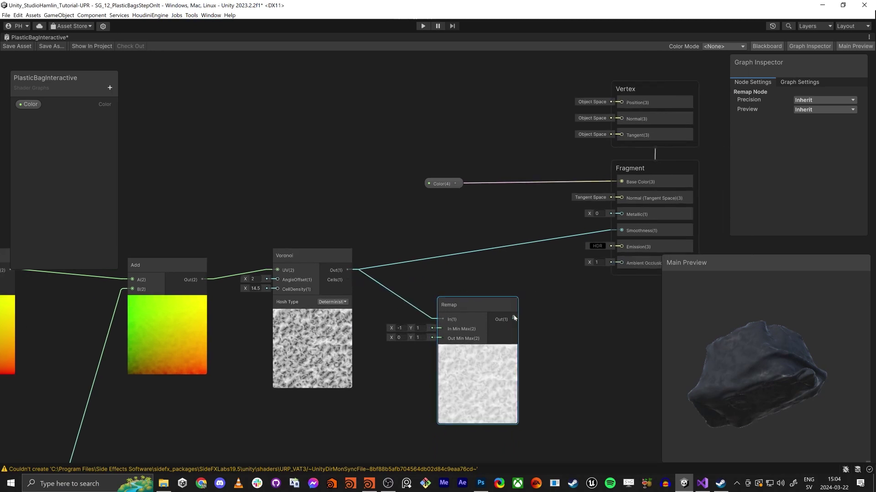
{"action": "left_click_drag", "start_coordinate": [513, 319], "coordinate": [621, 231]}
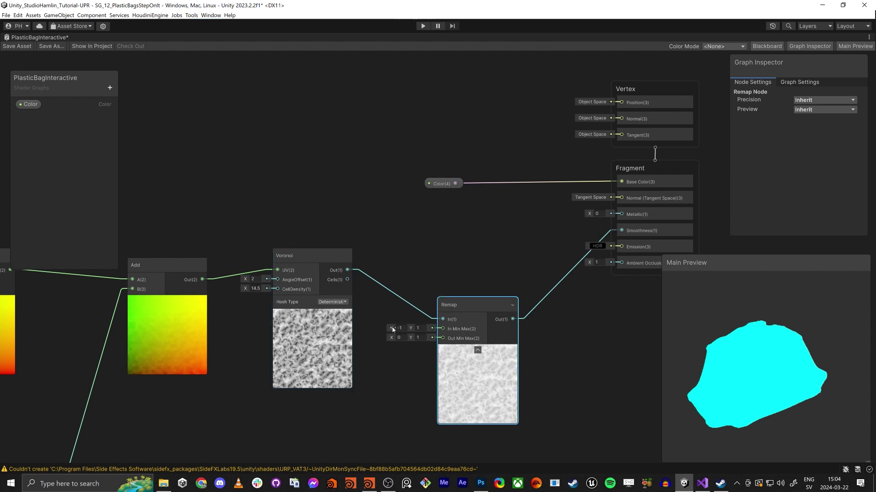
Step: Set the smoothness Remap's In Min Max X to 0 and align the node with the Voronoi node
{"action": "type", "text": "0"}
{"action": "key", "text": "Tab"}
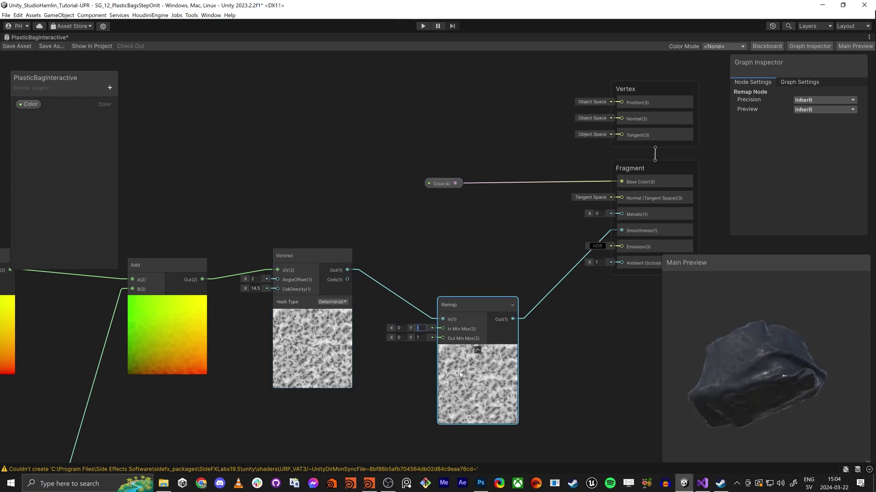
{"action": "left_click_drag", "start_coordinate": [710, 383], "coordinate": [751, 377]}
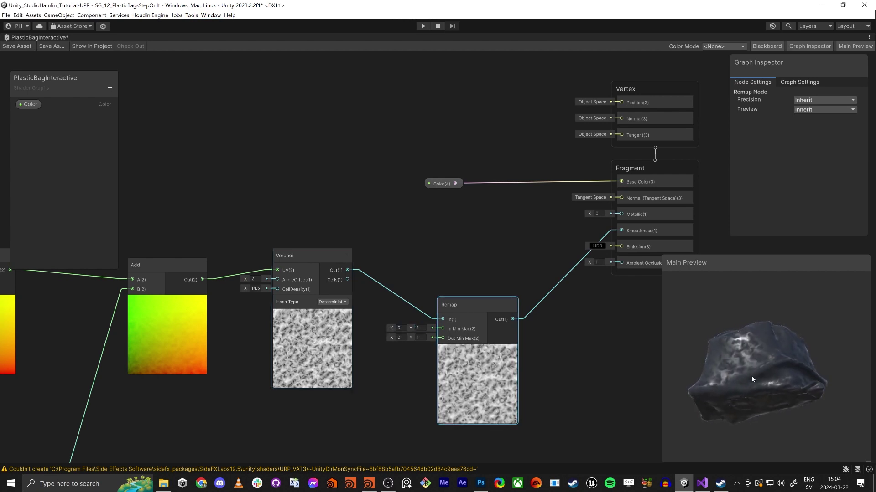
{"action": "middle_click_drag", "start_coordinate": [332, 432], "coordinate": [342, 313]}
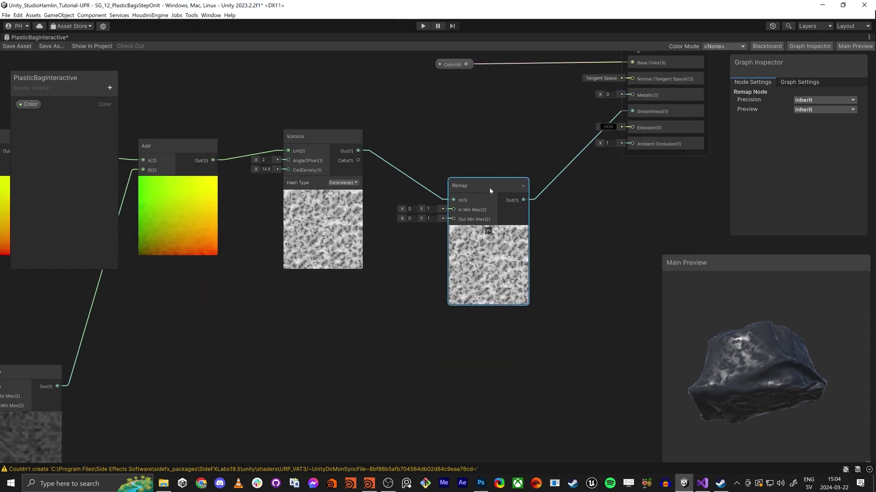
{"action": "left_click_drag", "start_coordinate": [489, 191], "coordinate": [496, 142]}
{"action": "left_click", "coordinate": [369, 318]}
Step: Add a Float property named Smoothness_Min to the shader graph
{"action": "left_click", "coordinate": [110, 88]}
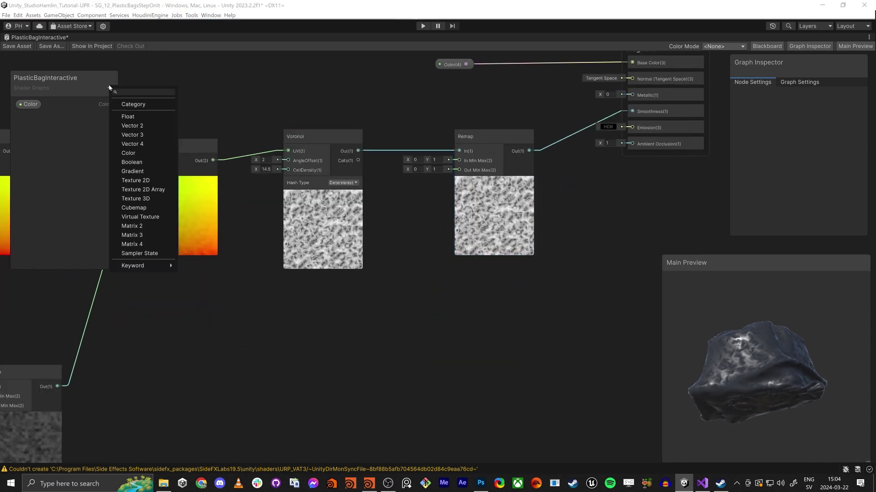
{"action": "left_click", "coordinate": [135, 113]}
{"action": "type", "text": "Smoo"}
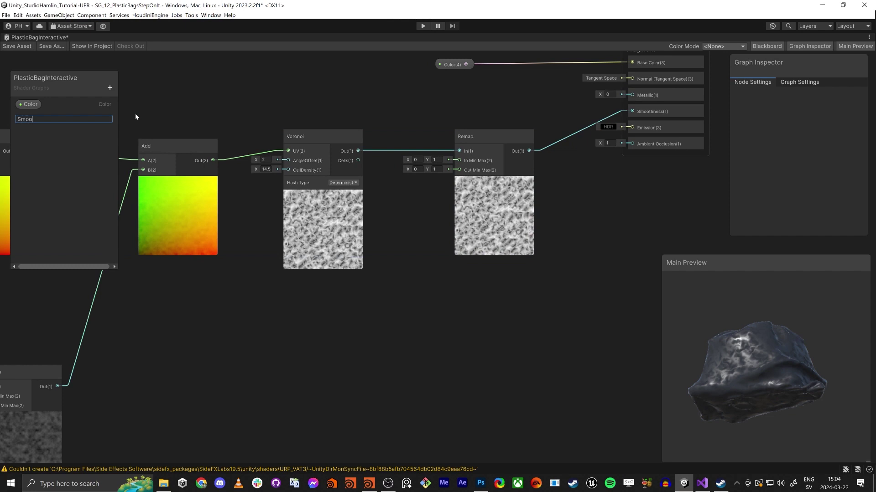
{"action": "type", "text": "thness_Min"}
{"action": "key", "text": "Return"}
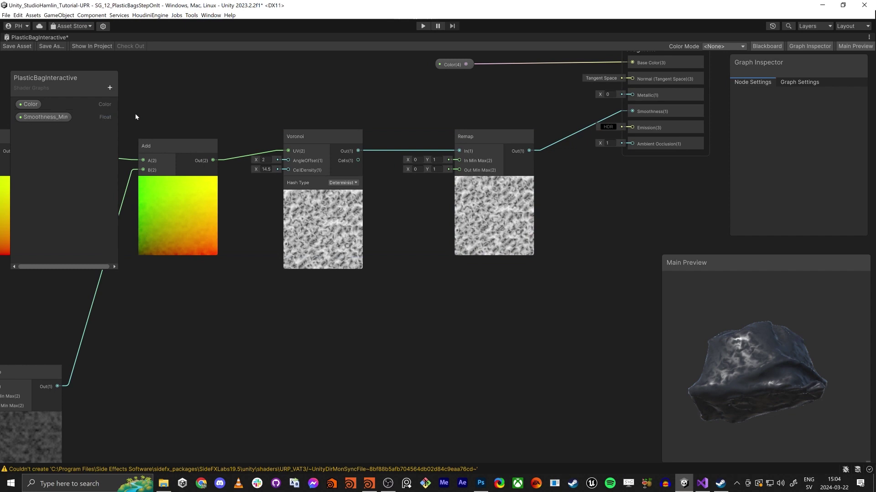
Step: Switch the Smoothness_Min property to Slider mode and set its default to 0.5
{"action": "left_click", "coordinate": [45, 117]}
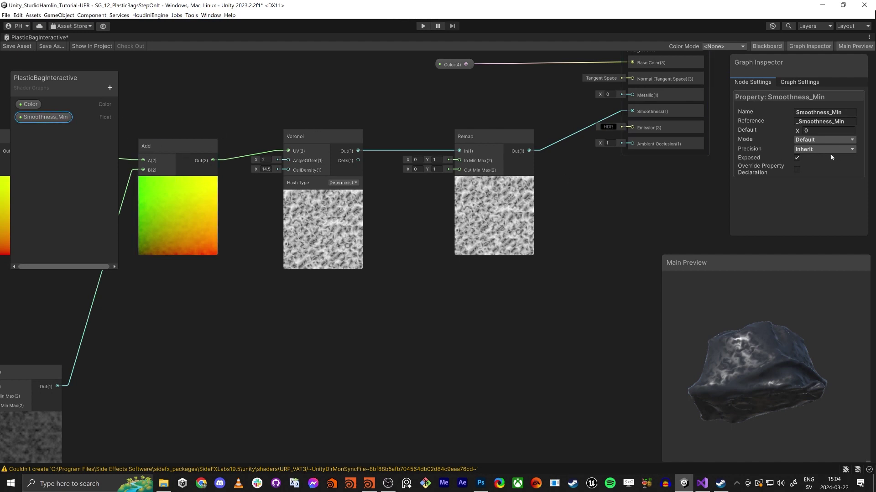
{"action": "left_click", "coordinate": [798, 140]}
{"action": "left_click", "coordinate": [813, 162]}
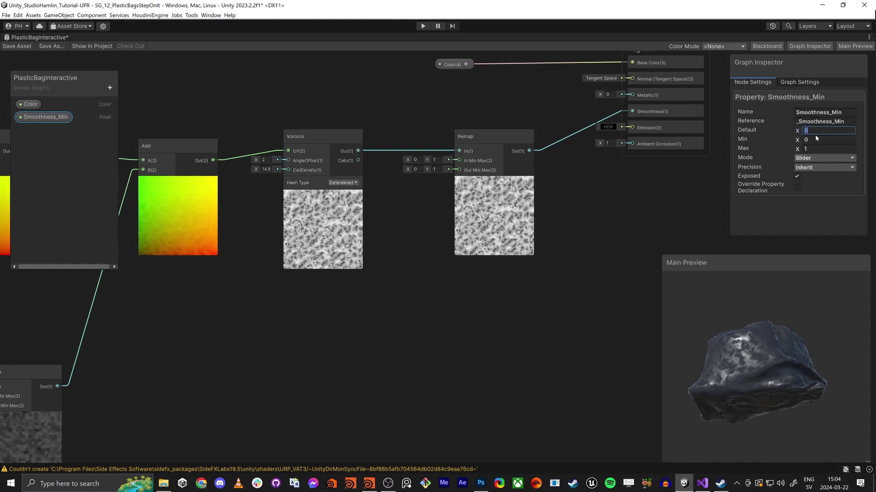
{"action": "type", "text": "0.5"}
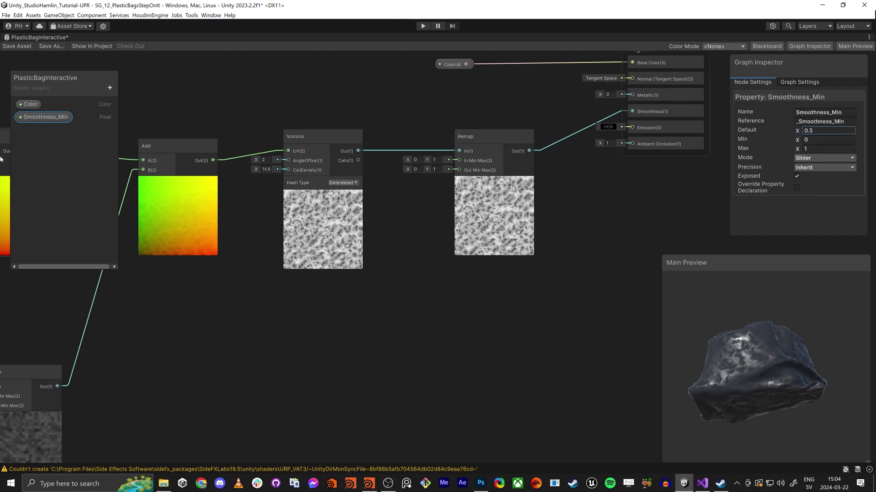
Step: Duplicate the Smoothness_Min property and rename the copy Smoothness_Max
{"action": "left_click", "coordinate": [36, 118]}
{"action": "key", "text": "ctrl+d"}
{"action": "double_click", "coordinate": [46, 130]}
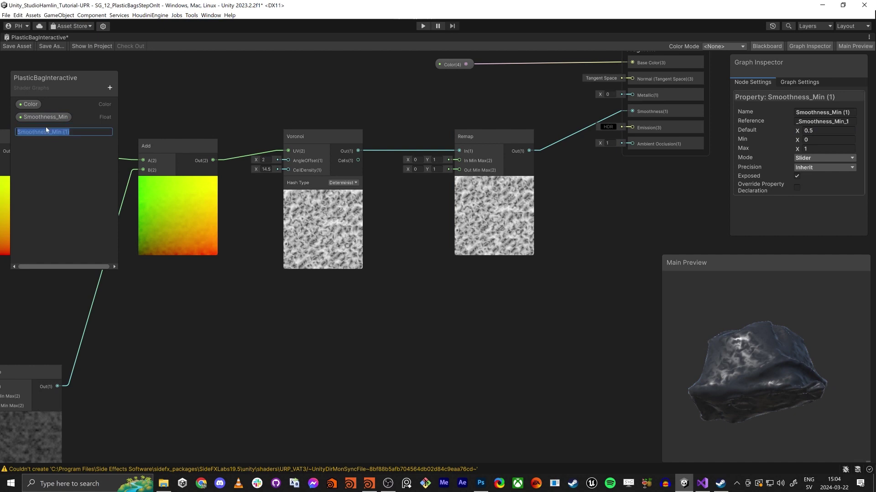
{"action": "left_click_drag", "start_coordinate": [49, 132], "coordinate": [51, 132]}
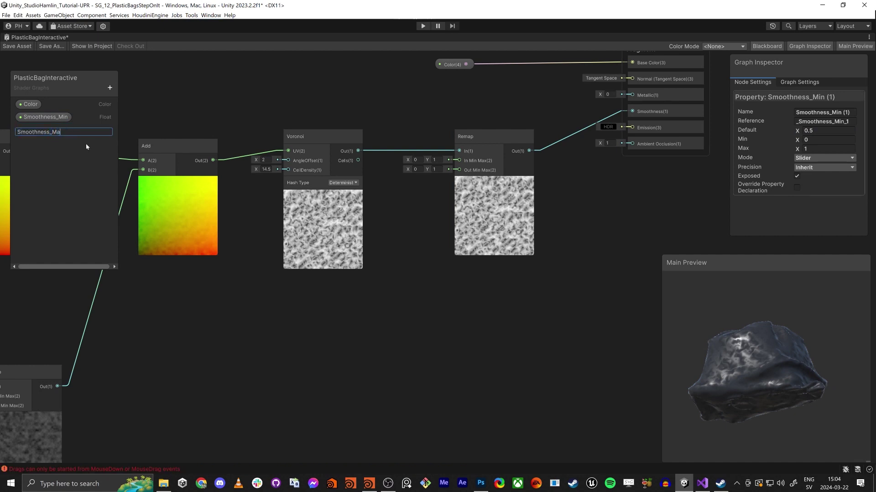
{"action": "key", "text": "Return"}
Step: Combine Smoothness_Min and Smoothness_Max in a Vector 2 node as X and Y, and feed it into the smoothness Remap's Out Min Max
{"action": "left_click_drag", "start_coordinate": [59, 118], "coordinate": [334, 314]}
{"action": "left_click_drag", "start_coordinate": [45, 130], "coordinate": [264, 297]}
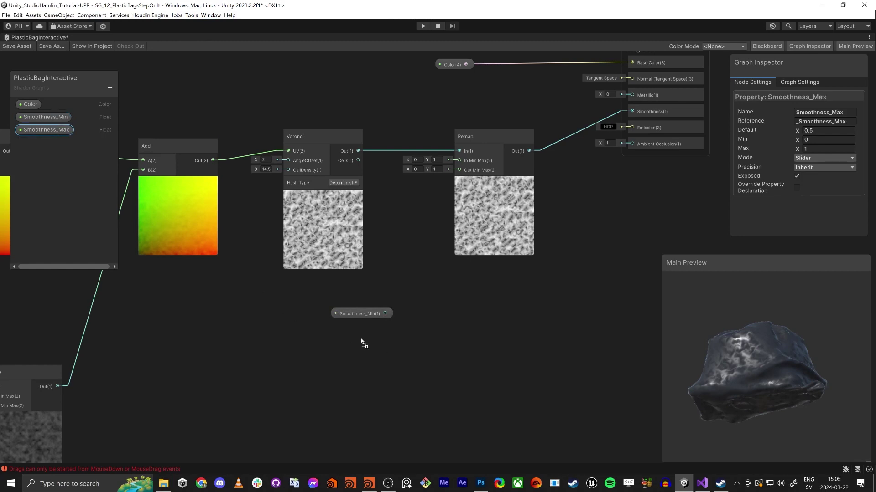
{"action": "left_click_drag", "start_coordinate": [361, 340], "coordinate": [418, 347]}
{"action": "type", "text": "vec"}
{"action": "key", "text": "Return"}
{"action": "left_click_drag", "start_coordinate": [397, 346], "coordinate": [377, 342]}
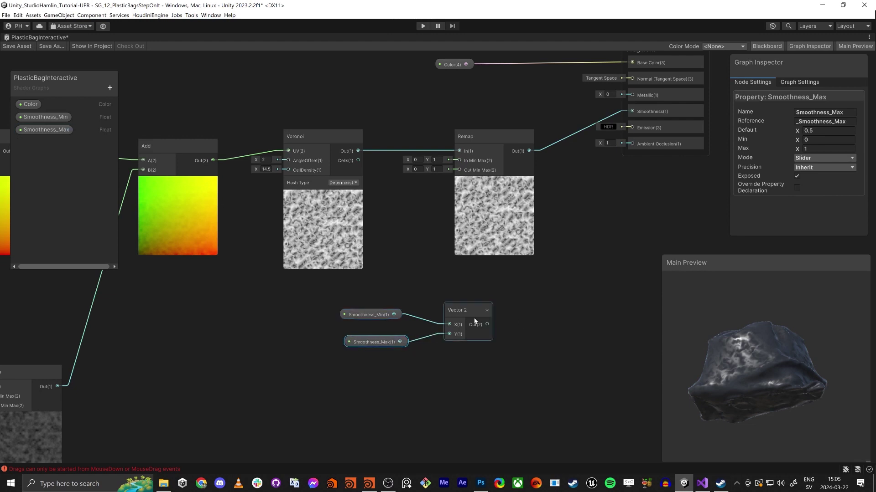
{"action": "left_click_drag", "start_coordinate": [486, 325], "coordinate": [459, 170]}
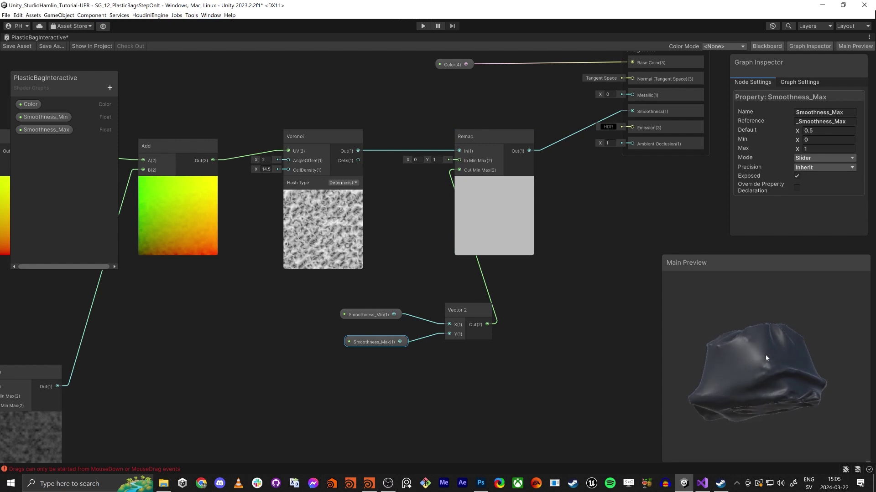
{"action": "left_click_drag", "start_coordinate": [365, 343], "coordinate": [361, 343]}
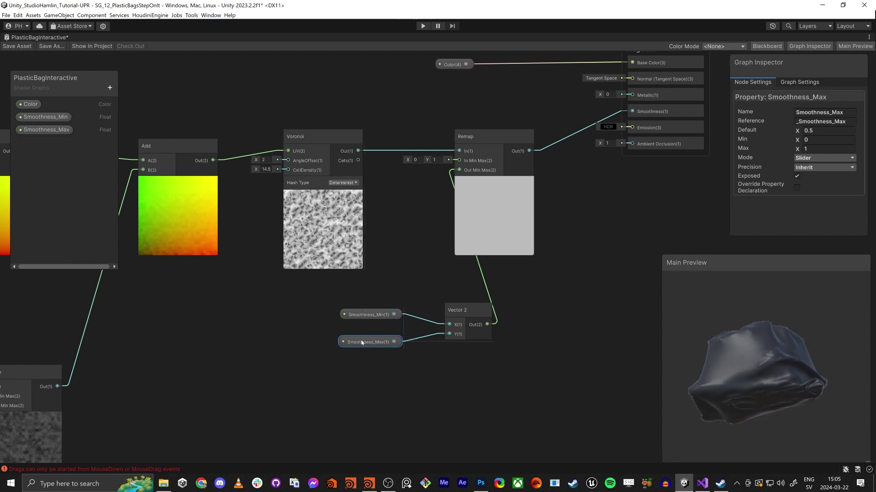
Step: Set the Smoothness_Max property's default to 0.8 and check the bag in the preview
{"action": "left_click", "coordinate": [44, 117]}
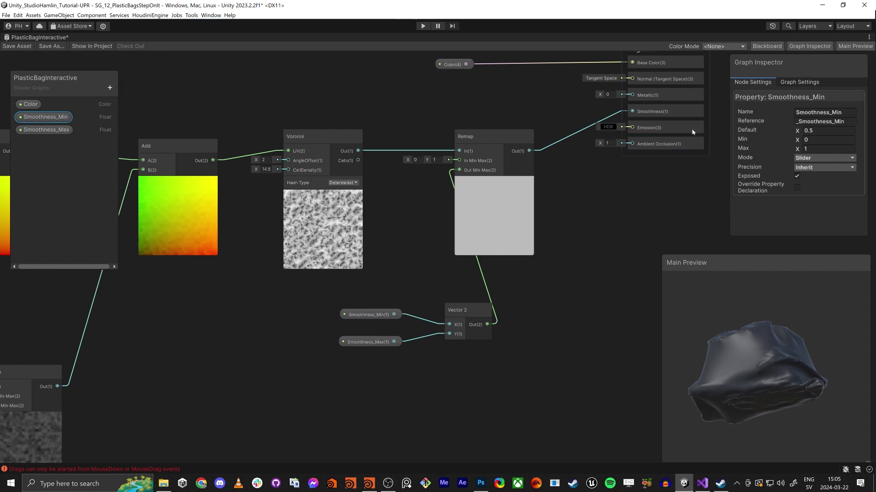
{"action": "left_click", "coordinate": [30, 130]}
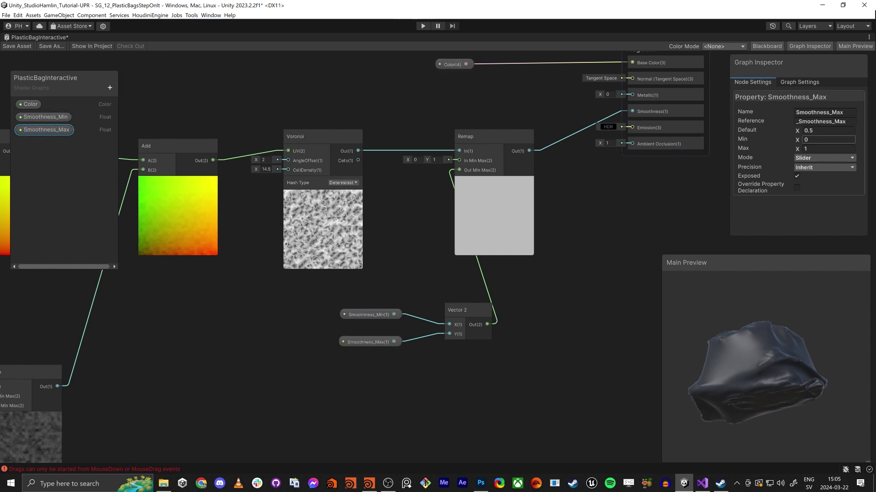
{"action": "left_click", "coordinate": [825, 130]}
{"action": "key", "text": "BackSpace"}
{"action": "type", "text": "8"}
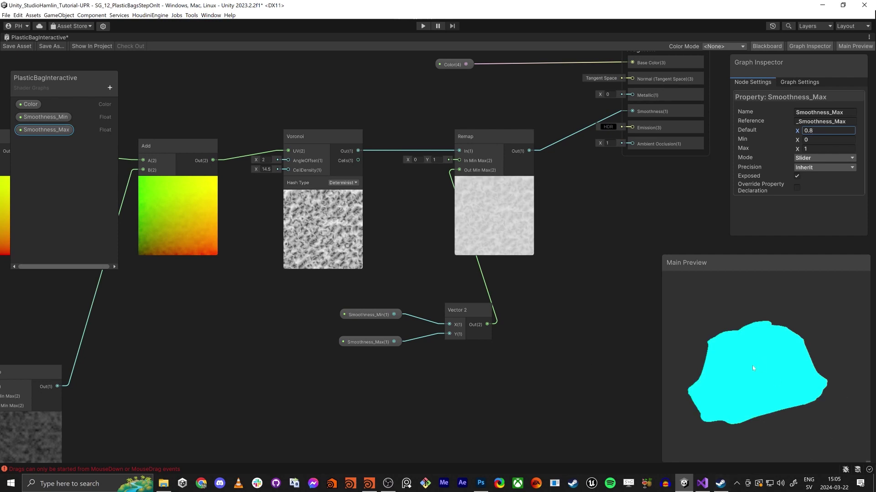
{"action": "mouse_move", "coordinate": [752, 366]}
{"action": "left_mouse_down"}
{"action": "mouse_move", "coordinate": [742, 374]}
{"action": "mouse_move", "coordinate": [788, 387]}
{"action": "mouse_move", "coordinate": [707, 385]}
{"action": "mouse_move", "coordinate": [871, 389]}
{"action": "mouse_move", "coordinate": [808, 442]}
{"action": "mouse_move", "coordinate": [734, 363]}
{"action": "mouse_move", "coordinate": [751, 375]}
{"action": "left_mouse_up"}
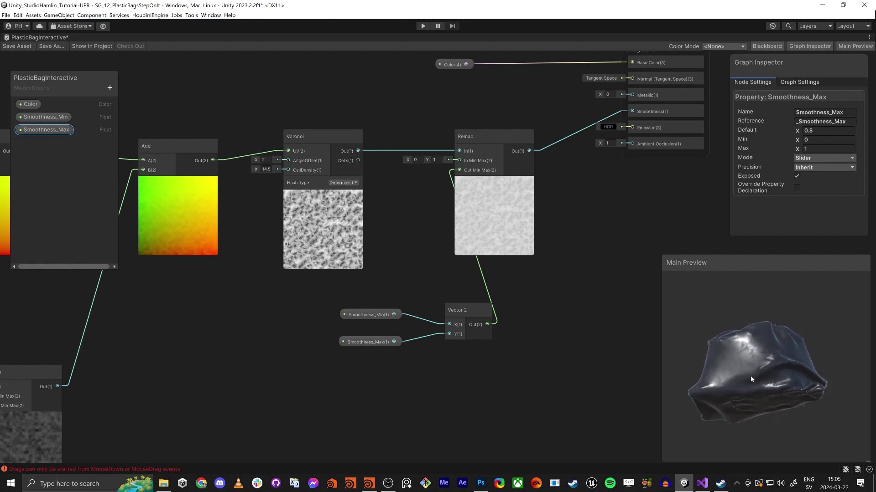
Step: Disconnect the Remap output from the fragment Smoothness to compare the preview, and reconnect it
{"action": "middle_click_drag", "start_coordinate": [585, 181], "coordinate": [557, 215]}
{"action": "left_click", "coordinate": [538, 172]}
{"action": "key", "text": "Delete"}
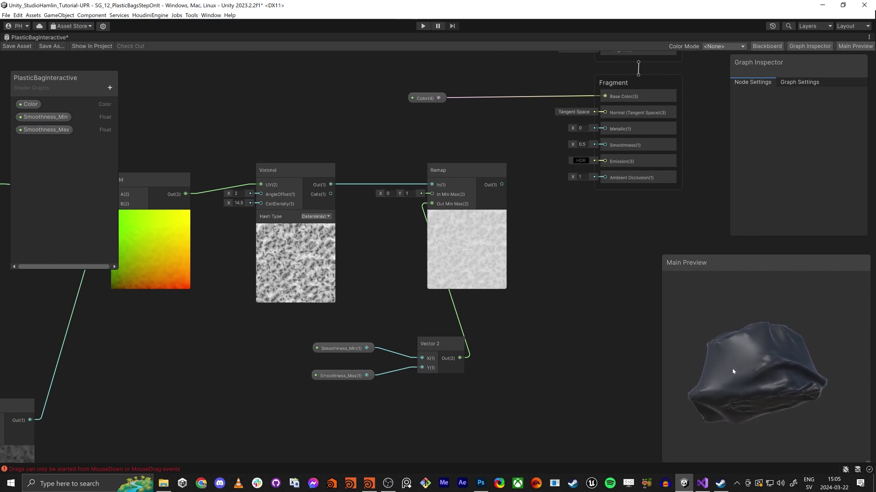
{"action": "left_click_drag", "start_coordinate": [501, 185], "coordinate": [605, 145]}
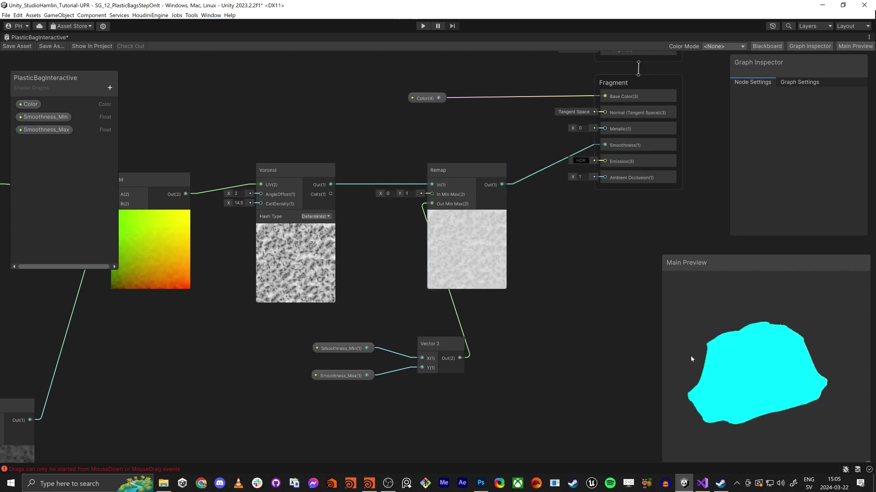
Step: Save the shader graph and return to the Scene view
{"action": "left_click", "coordinate": [18, 46]}
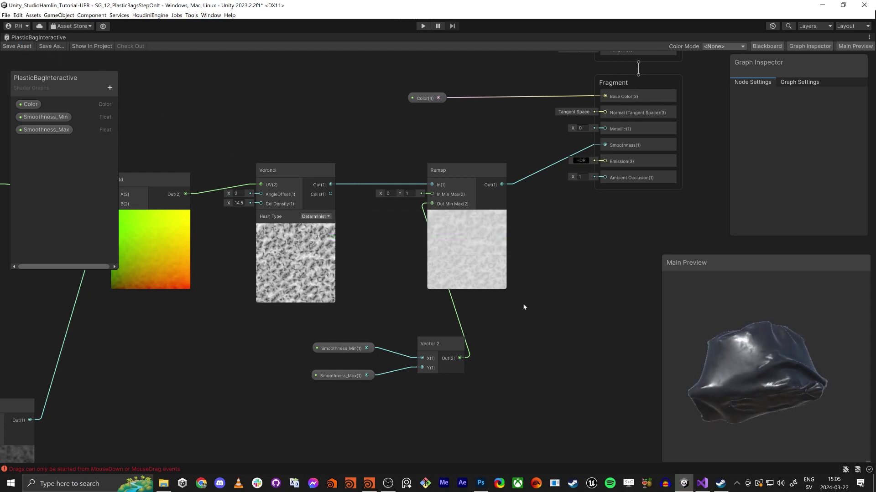
{"action": "key", "text": "shift+space"}
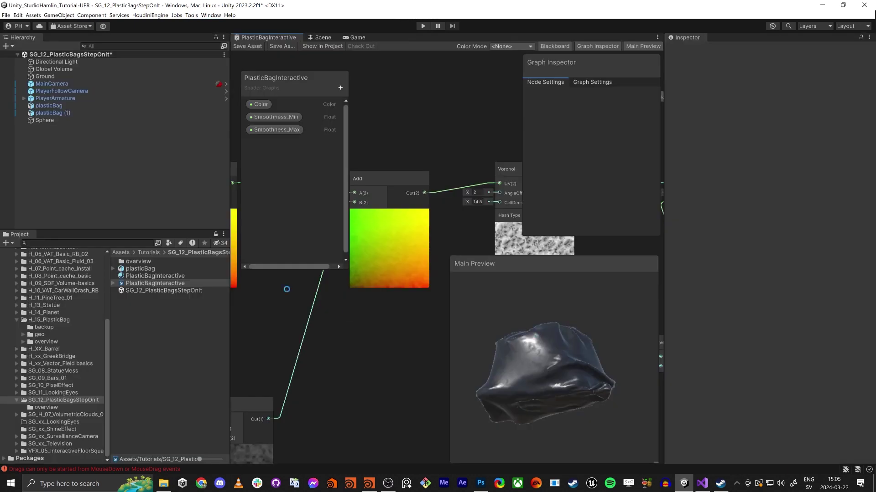
{"action": "left_click", "coordinate": [321, 37]}
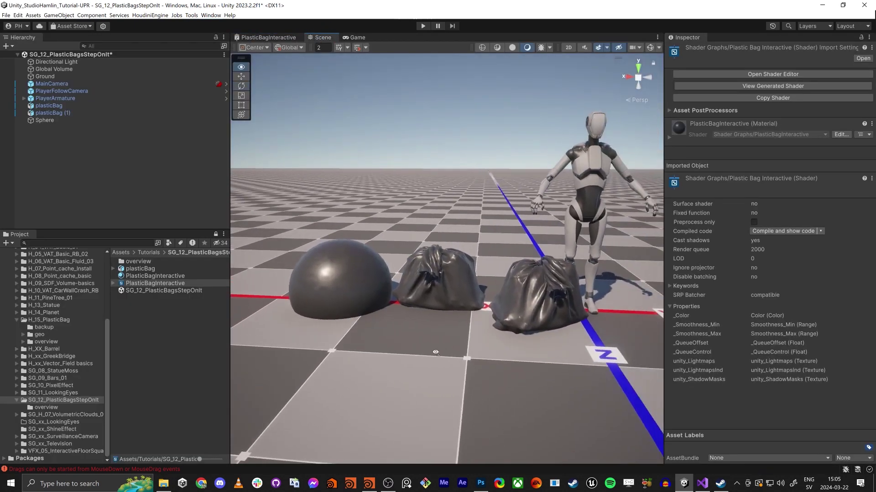
Step: Select plasticBag (1) in the scene and expand its PlasticBagInteractive material settings
{"action": "left_click", "coordinate": [470, 335]}
{"action": "key", "text": "f"}
{"action": "key", "text": "w"}
{"action": "mouse_move", "coordinate": [416, 351]}
{"action": "right_mouse_down"}
{"action": "mouse_move", "coordinate": [393, 351]}
{"action": "mouse_move", "coordinate": [404, 363]}
{"action": "right_mouse_up"}
{"action": "key", "text": "s"}
{"action": "left_click", "coordinate": [669, 302]}
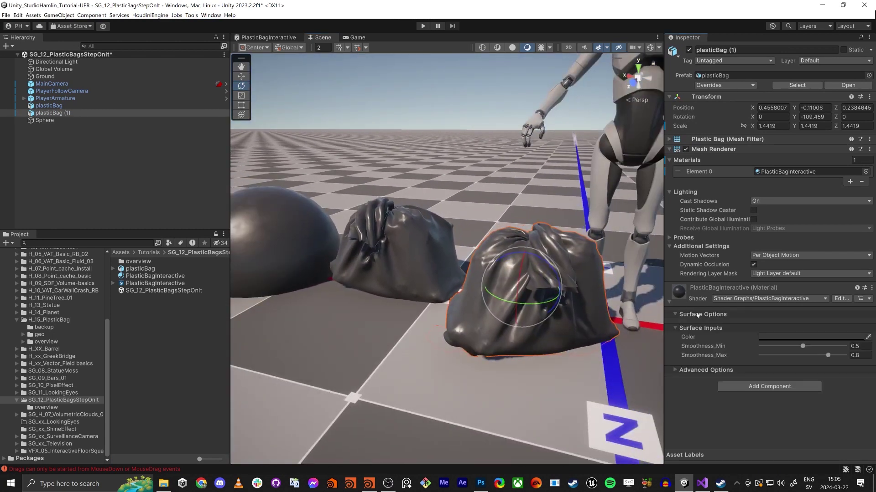
Step: Try a blue Color on the bag material, set it back to black, and set Smoothness_Min to 0.189
{"action": "left_click", "coordinate": [839, 337]}
{"action": "mouse_move", "coordinate": [864, 316]}
{"action": "left_mouse_down"}
{"action": "mouse_move", "coordinate": [849, 294]}
{"action": "mouse_move", "coordinate": [833, 319]}
{"action": "mouse_move", "coordinate": [841, 302]}
{"action": "mouse_move", "coordinate": [773, 305]}
{"action": "mouse_move", "coordinate": [803, 366]}
{"action": "mouse_move", "coordinate": [739, 355]}
{"action": "mouse_move", "coordinate": [756, 361]}
{"action": "left_mouse_up"}
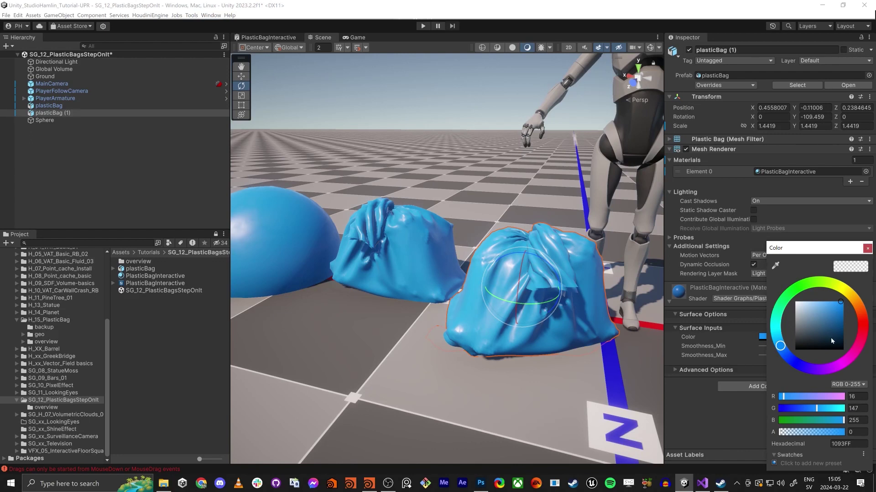
{"action": "mouse_move", "coordinate": [832, 342]}
{"action": "left_mouse_down"}
{"action": "mouse_move", "coordinate": [829, 319]}
{"action": "mouse_move", "coordinate": [827, 327]}
{"action": "mouse_move", "coordinate": [794, 329]}
{"action": "mouse_move", "coordinate": [778, 348]}
{"action": "mouse_move", "coordinate": [745, 348]}
{"action": "mouse_move", "coordinate": [779, 347]}
{"action": "left_mouse_up"}
{"action": "left_click", "coordinate": [868, 249]}
{"action": "right_click_drag", "start_coordinate": [418, 235], "coordinate": [419, 274]}
{"action": "key", "text": "w"}
{"action": "key", "text": "s"}
{"action": "key", "text": "s"}
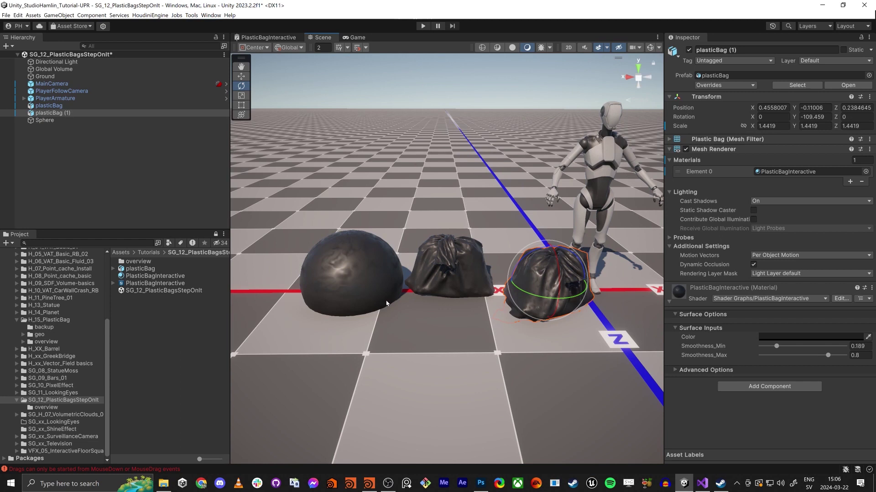
Step: Switch to Houdini and add a Geometry node to the empty object network
{"action": "left_click", "coordinate": [367, 486]}
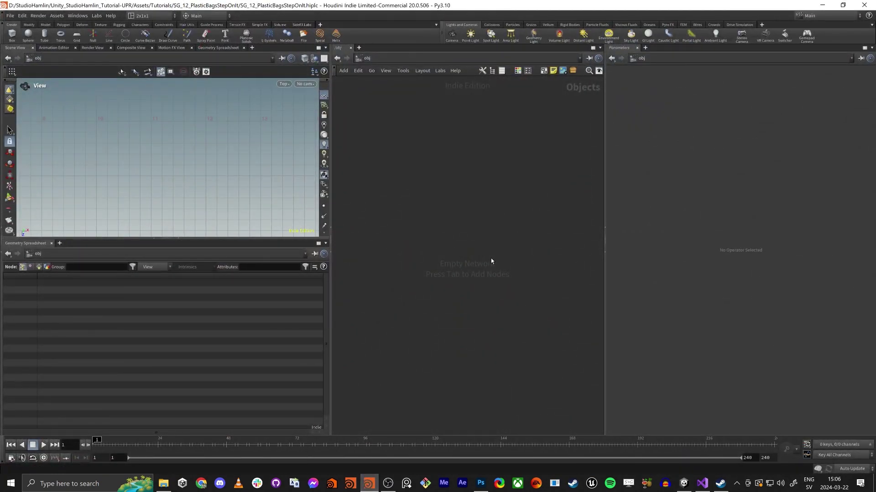
{"action": "key", "text": "Tab"}
{"action": "type", "text": "geo"}
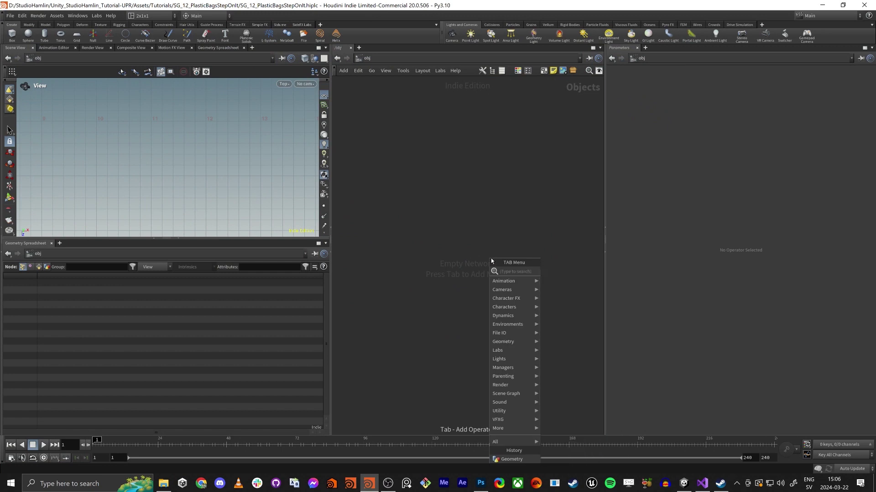
{"action": "key", "text": "Return"}
{"action": "left_click", "coordinate": [490, 258]}
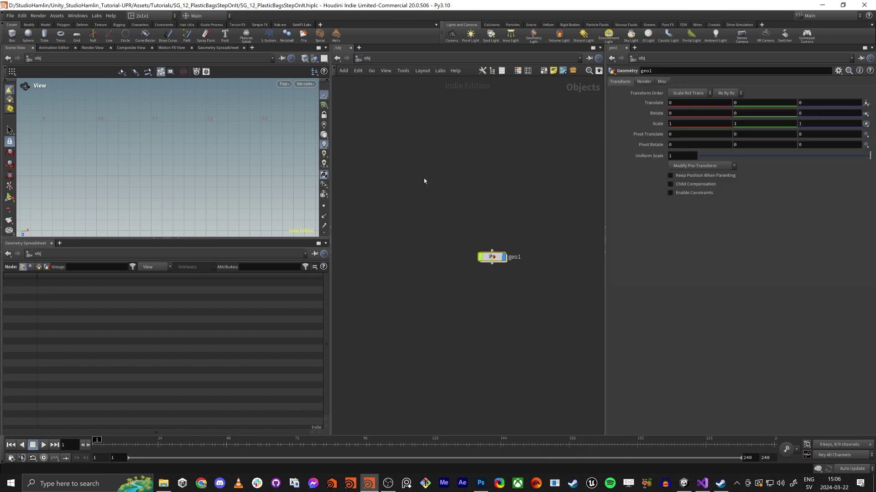
Step: Save the Houdini scene as SG_12_PlasticBagsStepOnIt.hiplc in the Unity project's SG_12_PlasticBagsStepOnIt tutorial folder
{"action": "key", "text": "alt+Tab"}
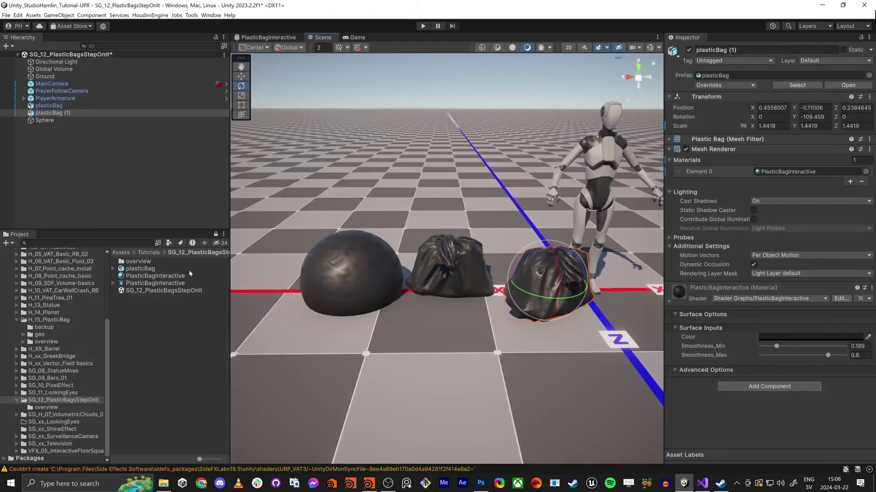
{"action": "key", "text": "alt+Tab"}
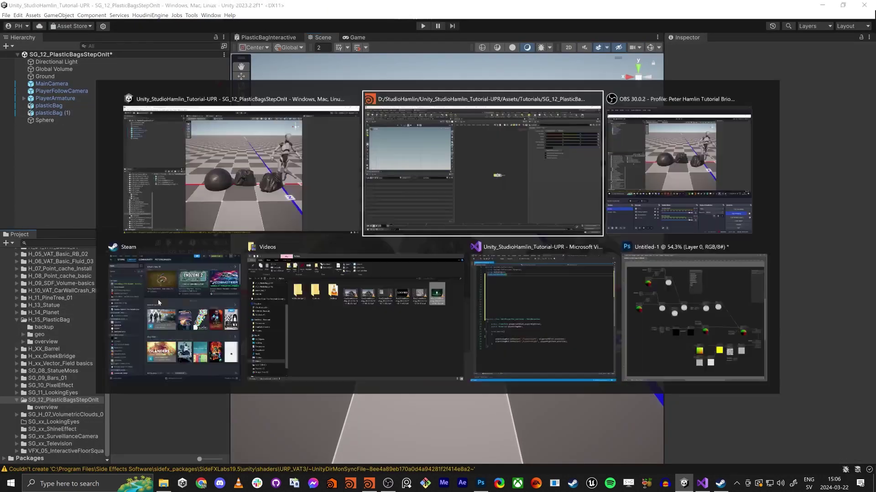
{"action": "left_click", "coordinate": [9, 15]}
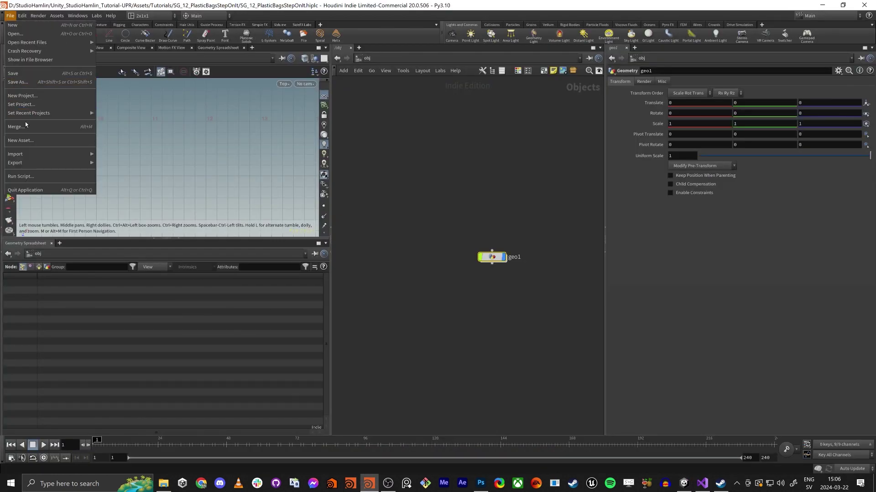
{"action": "left_click", "coordinate": [18, 82]}
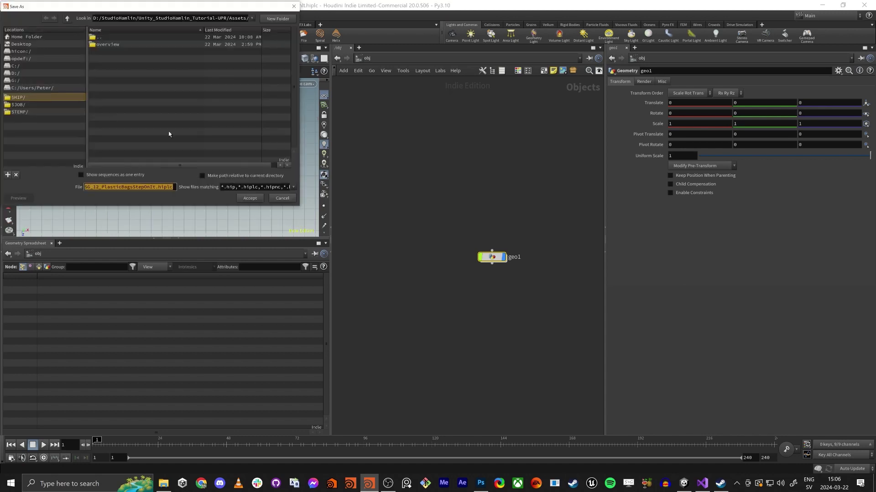
{"action": "left_click_drag", "start_coordinate": [192, 19], "coordinate": [242, 28]}
{"action": "left_click", "coordinate": [182, 114]}
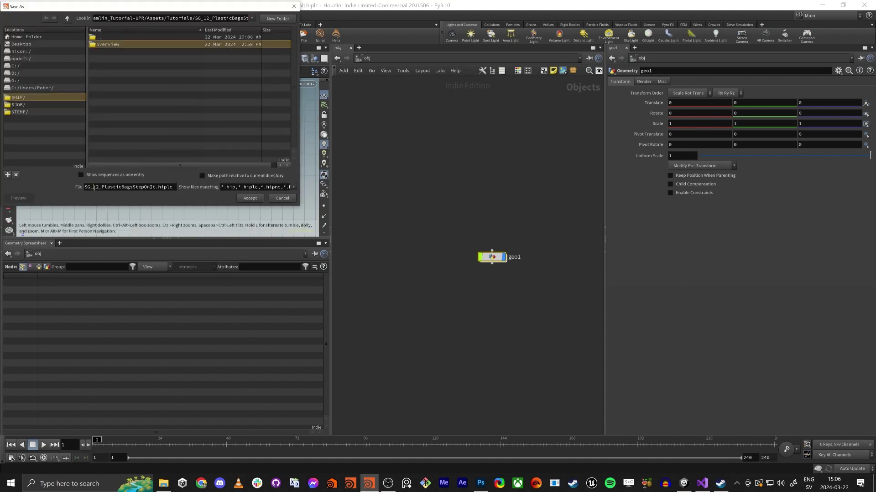
{"action": "left_click_drag", "start_coordinate": [94, 188], "coordinate": [139, 188]}
{"action": "left_click", "coordinate": [248, 199]}
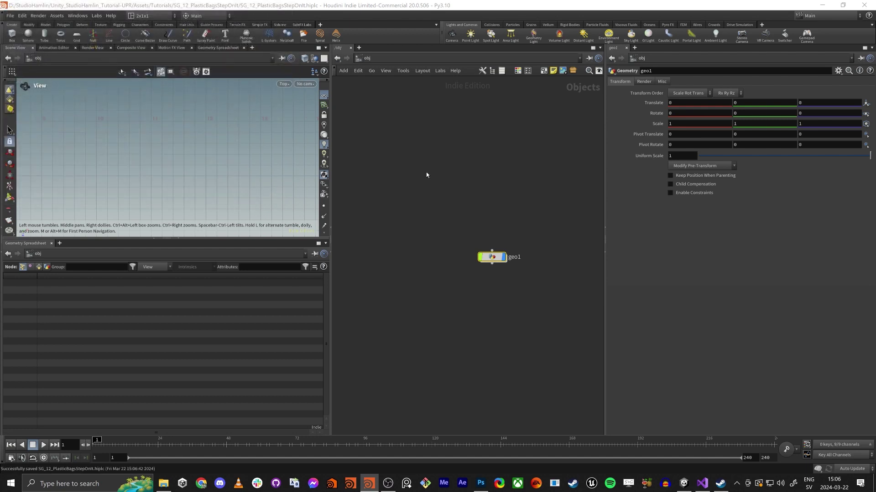
Step: Switch to Unity to check for the saved Houdini file in the project folder, and return to Houdini
{"action": "key", "text": "alt+Tab"}
{"action": "left_click", "coordinate": [131, 292]}
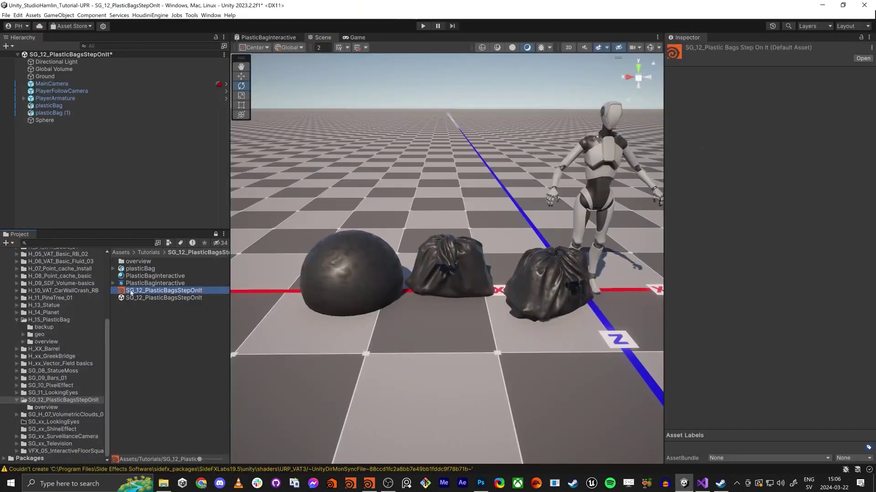
{"action": "key", "text": "alt+Tab"}
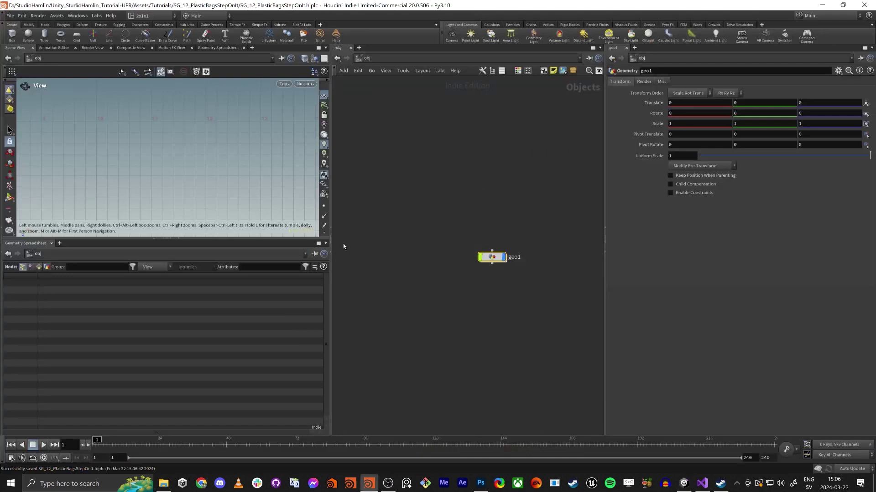
Step: Add a Grid node inside the geo1 object and frame the grid in the viewport
{"action": "left_click", "coordinate": [469, 298]}
{"action": "double_click", "coordinate": [492, 258]}
{"action": "key", "text": "Tab"}
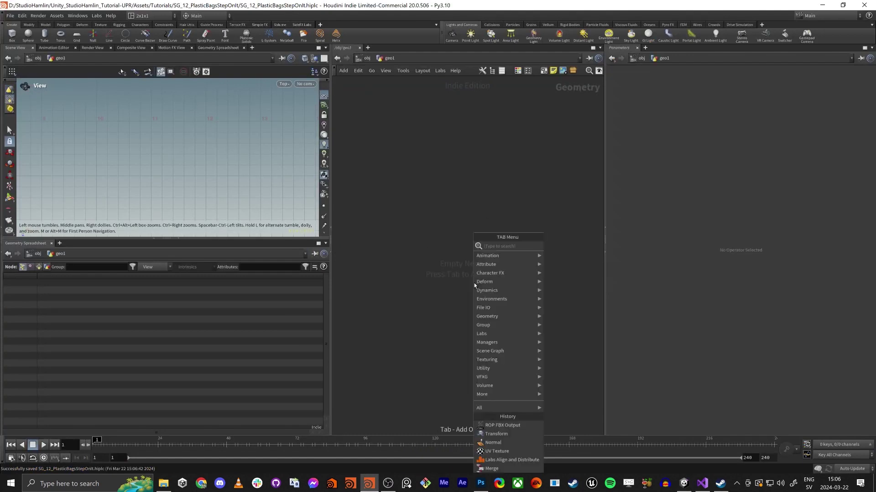
{"action": "type", "text": "gri"}
{"action": "key", "text": "Return"}
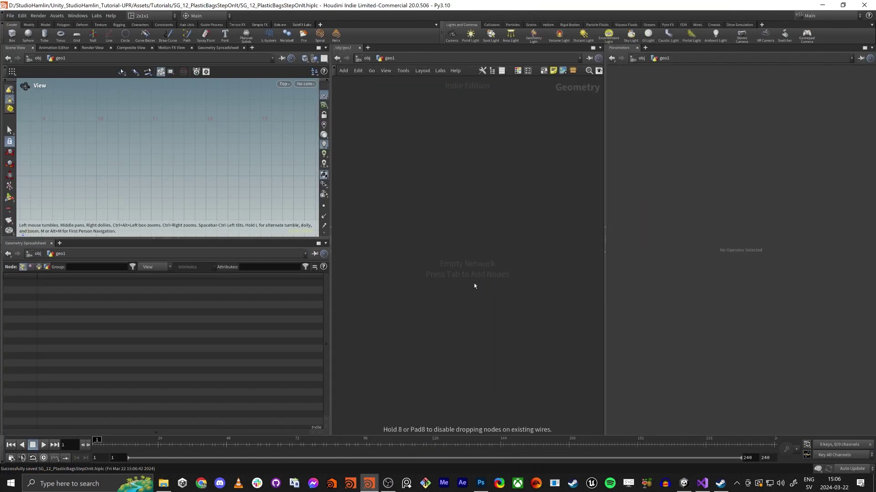
{"action": "left_click", "coordinate": [474, 283]}
{"action": "key", "text": "space+g"}
{"action": "right_click_drag", "start_coordinate": [229, 162], "coordinate": [91, 172]}
{"action": "middle_click_drag", "start_coordinate": [262, 197], "coordinate": [228, 184]}
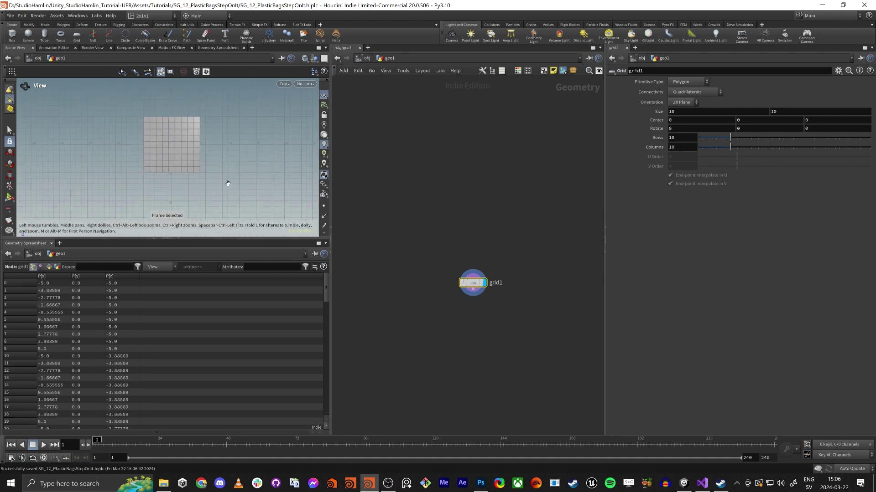
Step: Set the grid's size to 2 by 2
{"action": "left_click_drag", "start_coordinate": [684, 113], "coordinate": [664, 113]}
{"action": "type", "text": "2"}
{"action": "key", "text": "Tab"}
{"action": "type", "text": "2"}
{"action": "key", "text": "Tab"}
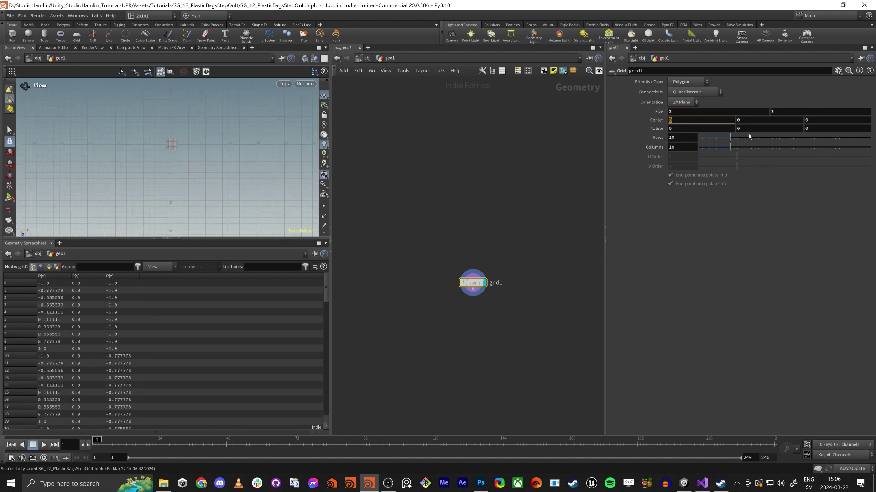
Step: Set the grid's rows and columns to 2 each and reframe it in the viewport
{"action": "left_click", "coordinate": [679, 138]}
{"action": "left_click_drag", "start_coordinate": [673, 145], "coordinate": [662, 147]}
{"action": "type", "text": "2"}
{"action": "key", "text": "Tab"}
{"action": "type", "text": "2"}
{"action": "key", "text": "Tab"}
{"action": "key", "text": "d"}
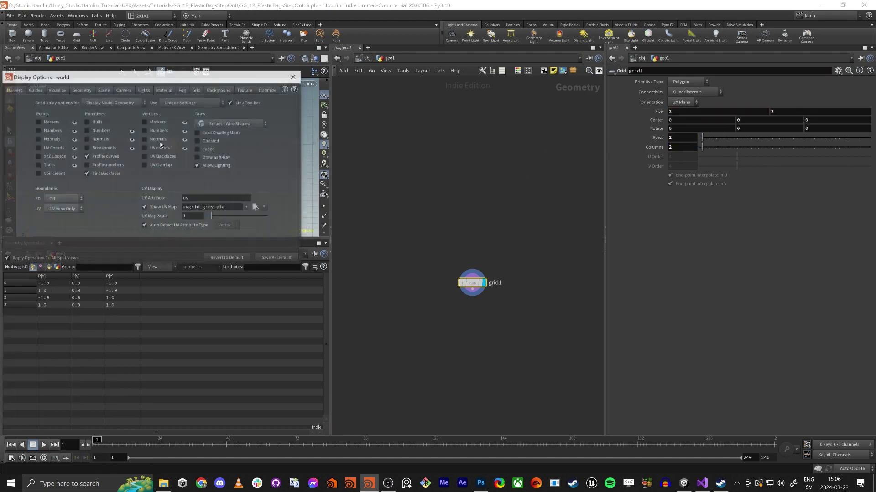
{"action": "left_click", "coordinate": [295, 76]}
{"action": "key", "text": "f"}
{"action": "scroll", "coordinate": [213, 166], "scroll_direction": "down", "scroll_amount": 3}
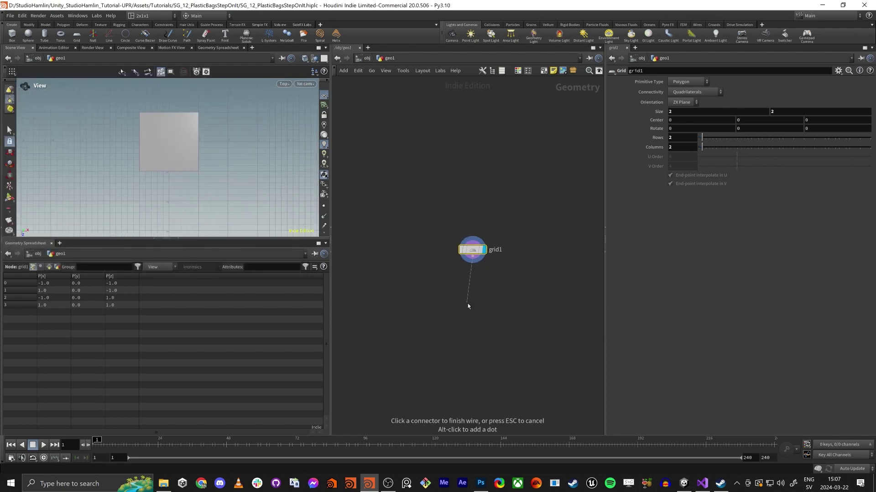
Step: Add a UV Texture node below the grid node, connected to the grid's output
{"action": "key", "text": "Tab"}
{"action": "type", "text": "uvte"}
{"action": "key", "text": "Return"}
{"action": "key", "text": "Return"}
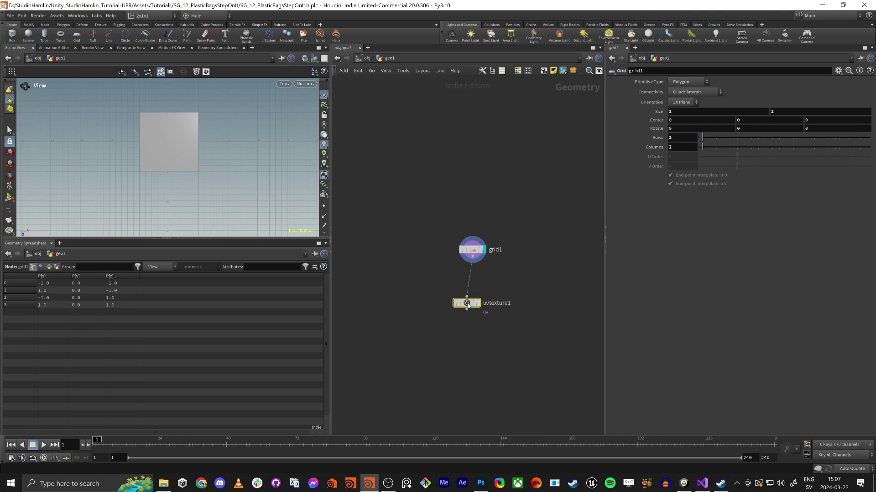
Step: Add a Normal node below the UV Texture node, fed by its output
{"action": "left_click_drag", "start_coordinate": [466, 310], "coordinate": [474, 347]}
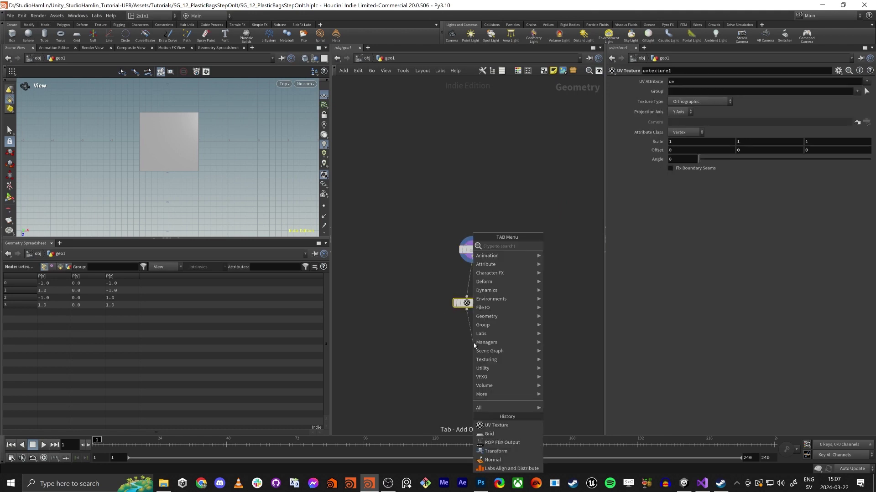
{"action": "type", "text": "normal"}
{"action": "key", "text": "Return"}
{"action": "left_click", "coordinate": [475, 346]}
{"action": "middle_click_drag", "start_coordinate": [472, 404], "coordinate": [450, 342]}
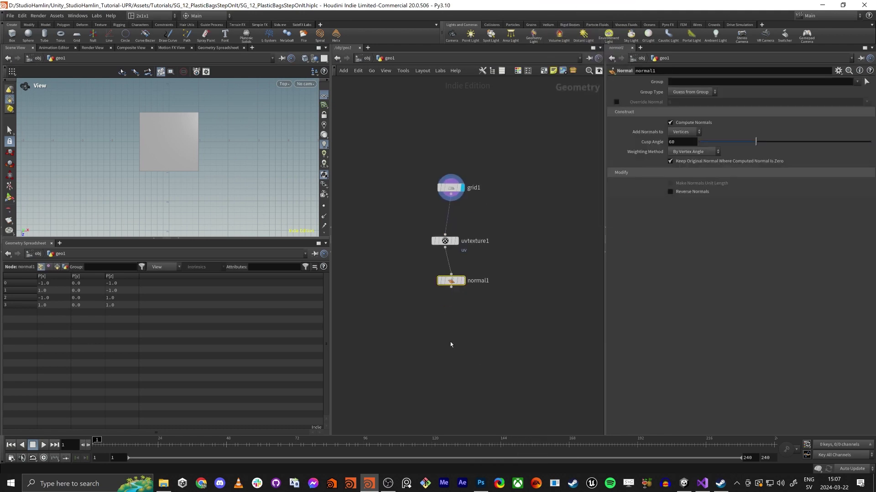
Step: Connect a Transform node after the Normal node and make the Normal node the displayed one
{"action": "left_click", "coordinate": [453, 342]}
{"action": "key", "text": "Tab"}
{"action": "type", "text": "trans"}
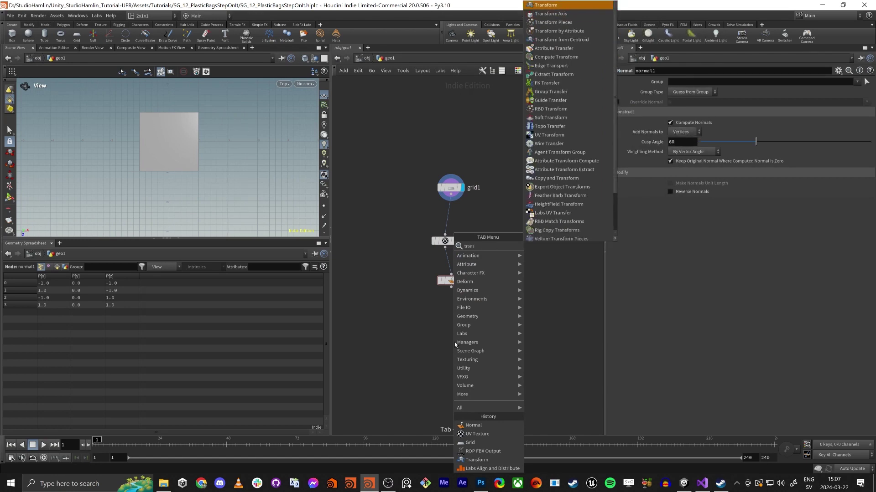
{"action": "key", "text": "Return"}
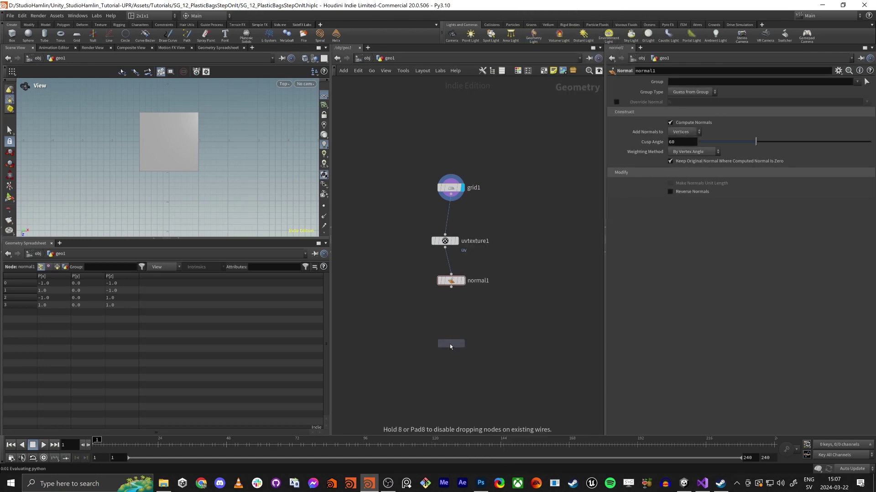
{"action": "left_click", "coordinate": [450, 343]}
{"action": "left_click_drag", "start_coordinate": [451, 337], "coordinate": [451, 288]}
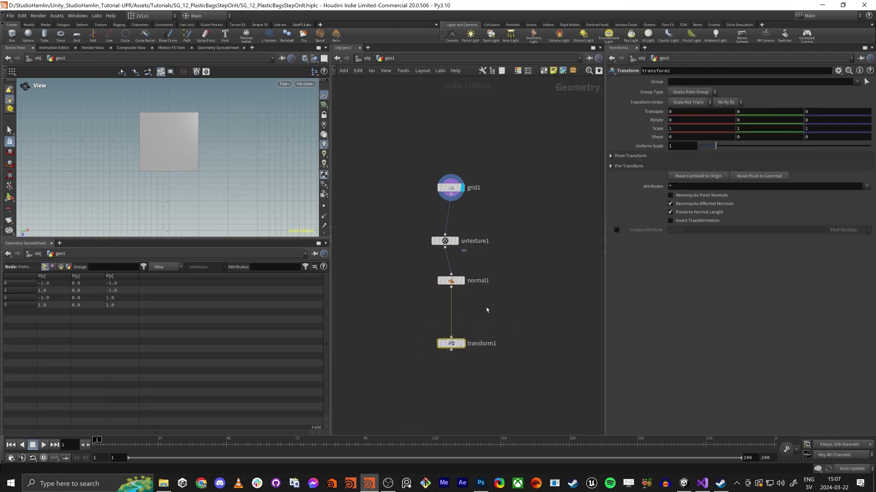
{"action": "left_click", "coordinate": [462, 281]}
{"action": "left_click", "coordinate": [450, 282]}
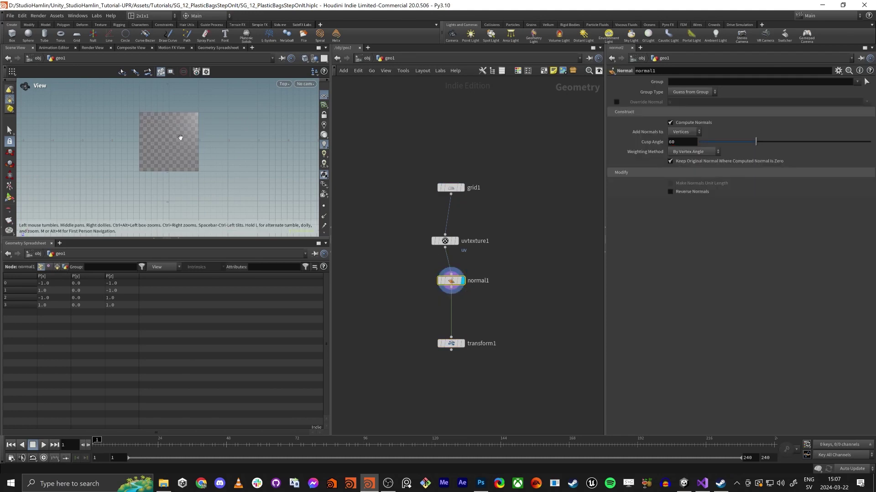
Step: Set the Transform node's uniform scale to 100
{"action": "left_click", "coordinate": [450, 344]}
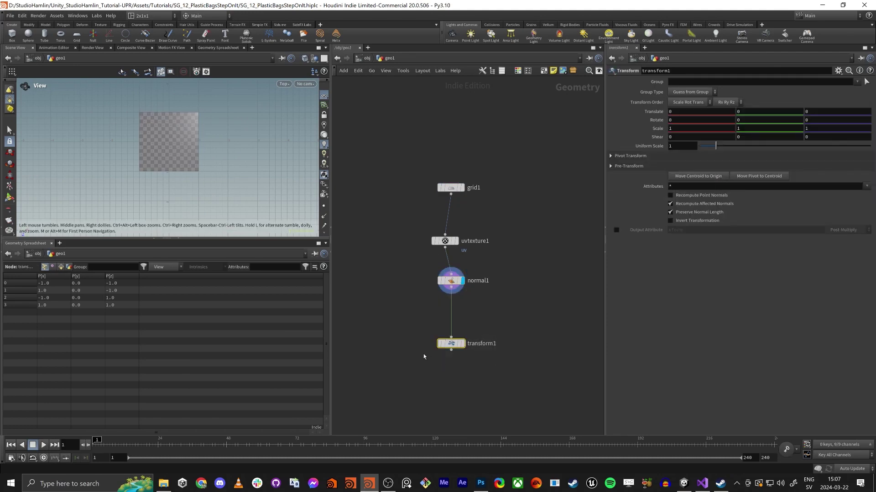
{"action": "left_click", "coordinate": [679, 148]}
{"action": "type", "text": "00"}
{"action": "key", "text": "Return"}
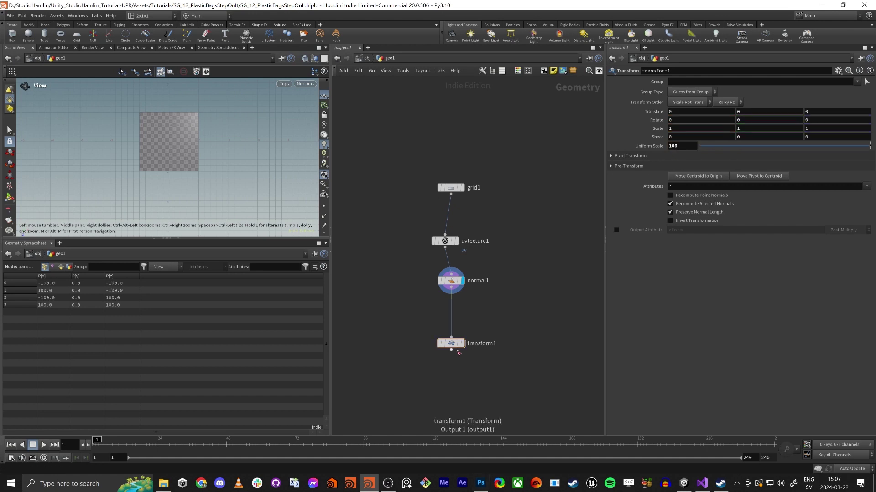
Step: Add a ROP FBX Output node after the Transform node and set its output file to $HIP/RnD_Mesh.fbx
{"action": "left_click", "coordinate": [450, 350]}
{"action": "left_click", "coordinate": [445, 399]}
{"action": "type", "text": "rop f"}
{"action": "key", "text": "Return"}
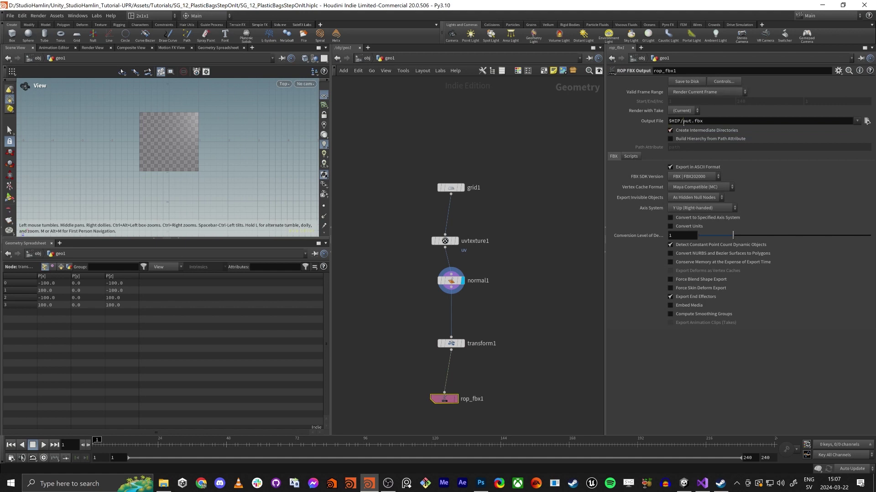
{"action": "double_click", "coordinate": [685, 121]}
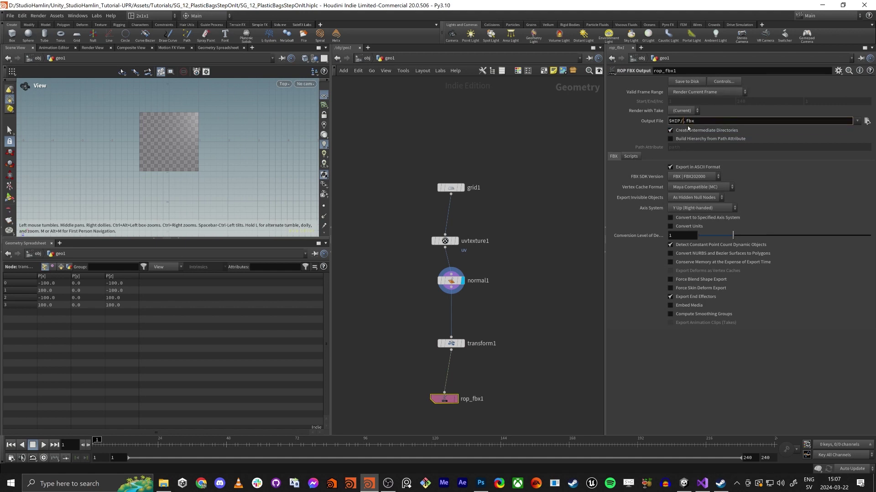
{"action": "type", "text": "RnD_Mesh"}
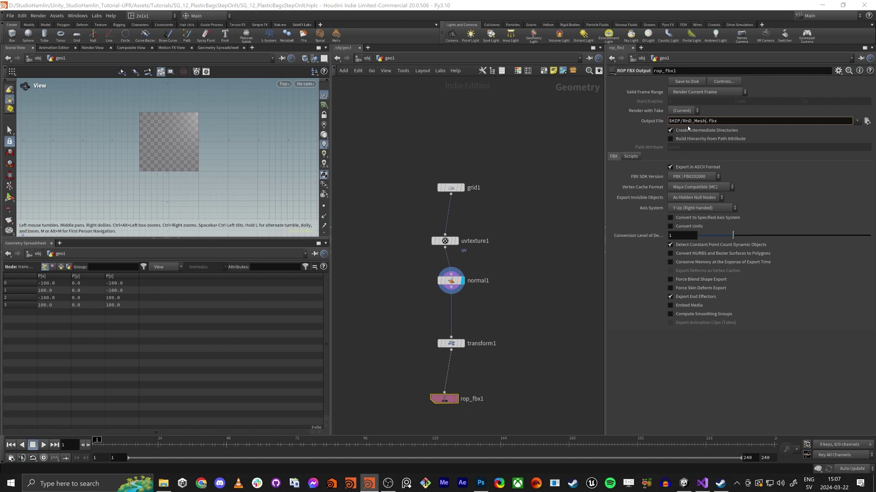
{"action": "key", "text": "Return"}
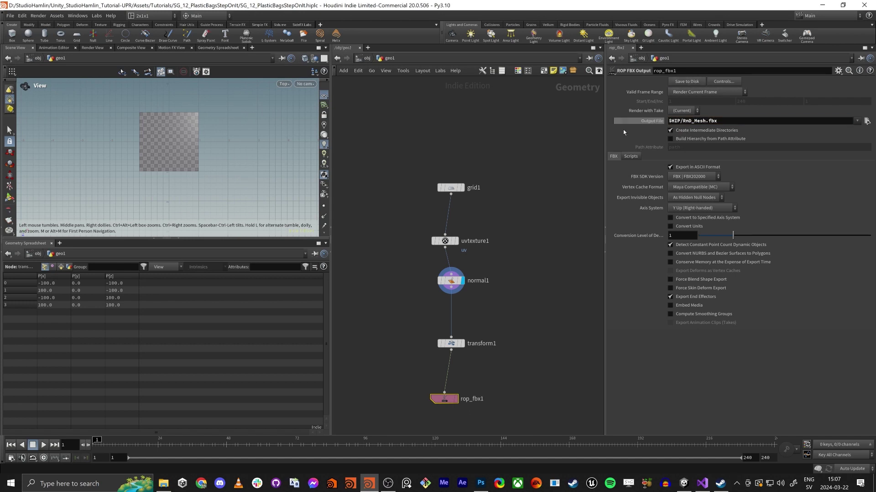
Step: Switch to Unity, place the RnD_Mesh asset in the scene, and set its position to 0, 0, 0
{"action": "key", "text": "alt+Tab"}
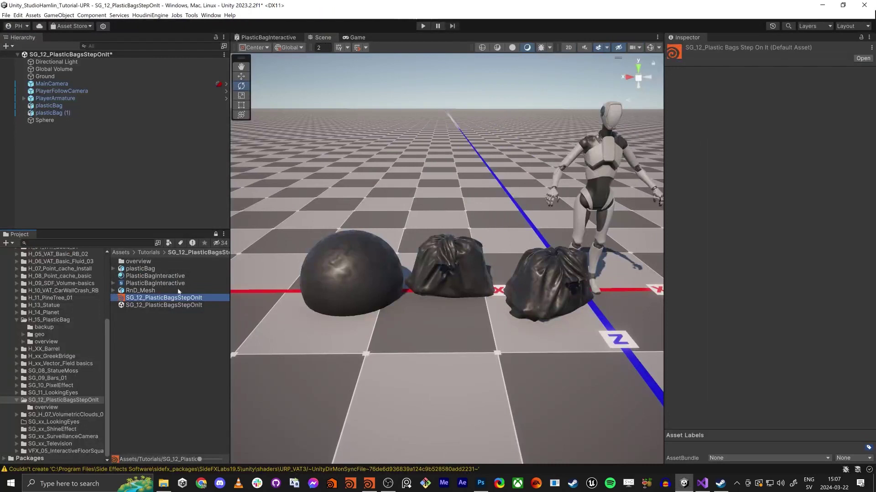
{"action": "left_click_drag", "start_coordinate": [133, 293], "coordinate": [511, 376]}
{"action": "left_click_drag", "start_coordinate": [787, 109], "coordinate": [754, 108]}
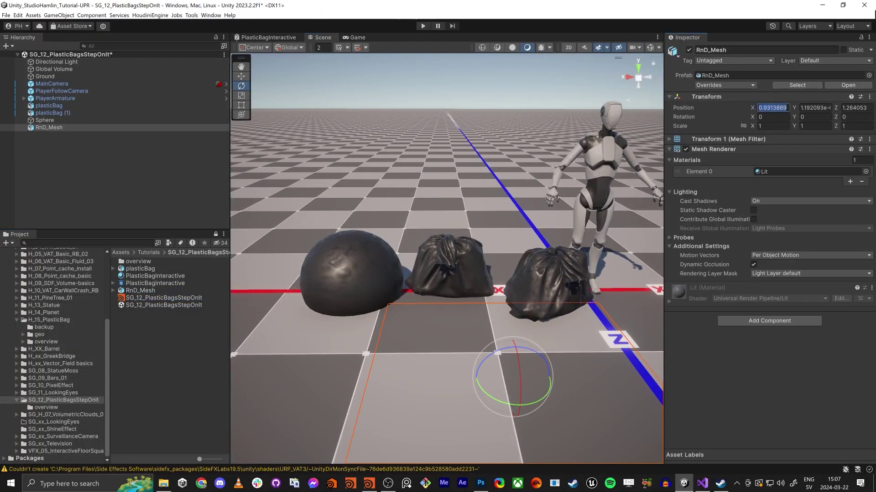
{"action": "type", "text": "0"}
{"action": "key", "text": "Tab"}
{"action": "type", "text": "0"}
{"action": "key", "text": "Tab"}
{"action": "type", "text": "0"}
{"action": "key", "text": "Tab"}
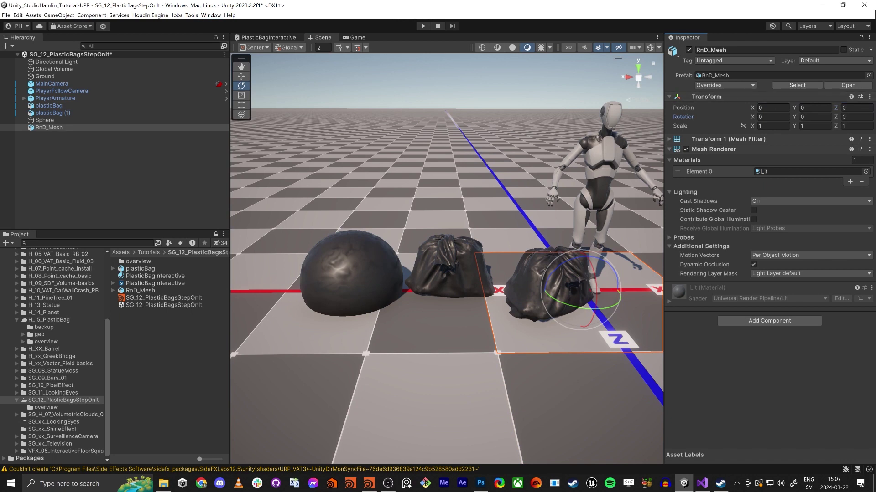
Step: Raise RnD_Mesh to Y 0.32 and move it in front of the plastic bags to about Z 2.29
{"action": "left_click_drag", "start_coordinate": [795, 109], "coordinate": [802, 111]}
{"action": "left_click_drag", "start_coordinate": [445, 269], "coordinate": [474, 303], "text": "alt"}
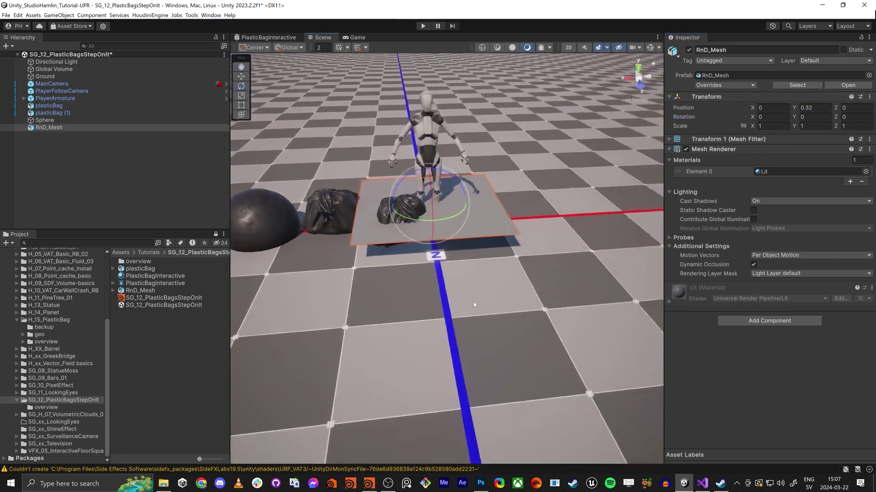
{"action": "key", "text": "w"}
{"action": "left_click_drag", "start_coordinate": [423, 212], "coordinate": [444, 315]}
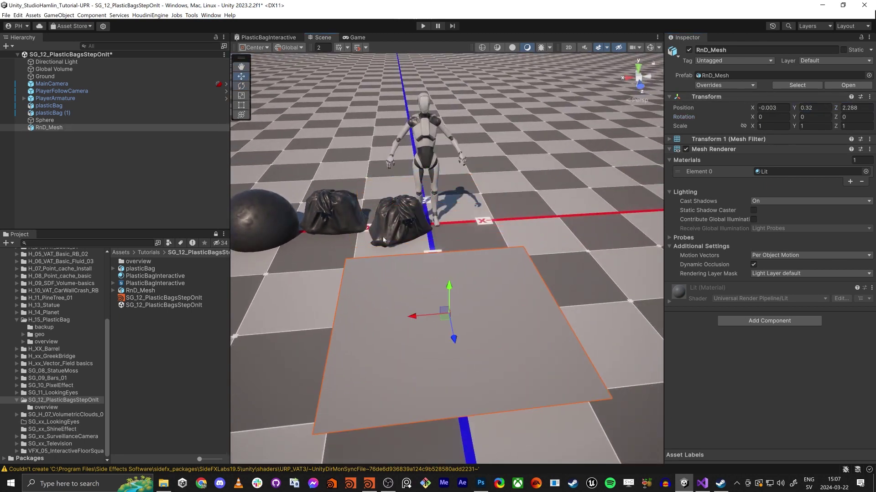
Step: Assign the PlasticBagInteractive material to the RnD_Mesh plane
{"action": "mouse_move", "coordinate": [143, 277]}
{"action": "left_mouse_down"}
{"action": "mouse_move", "coordinate": [351, 309]}
{"action": "mouse_move", "coordinate": [388, 352]}
{"action": "mouse_move", "coordinate": [410, 347]}
{"action": "mouse_move", "coordinate": [425, 419]}
{"action": "mouse_move", "coordinate": [464, 467]}
{"action": "mouse_move", "coordinate": [526, 288]}
{"action": "mouse_move", "coordinate": [294, 268]}
{"action": "mouse_move", "coordinate": [318, 300]}
{"action": "mouse_move", "coordinate": [354, 246]}
{"action": "mouse_move", "coordinate": [433, 257]}
{"action": "mouse_move", "coordinate": [574, 291]}
{"action": "mouse_move", "coordinate": [494, 305]}
{"action": "mouse_move", "coordinate": [527, 319]}
{"action": "mouse_move", "coordinate": [573, 319]}
{"action": "mouse_move", "coordinate": [469, 171]}
{"action": "left_mouse_up"}
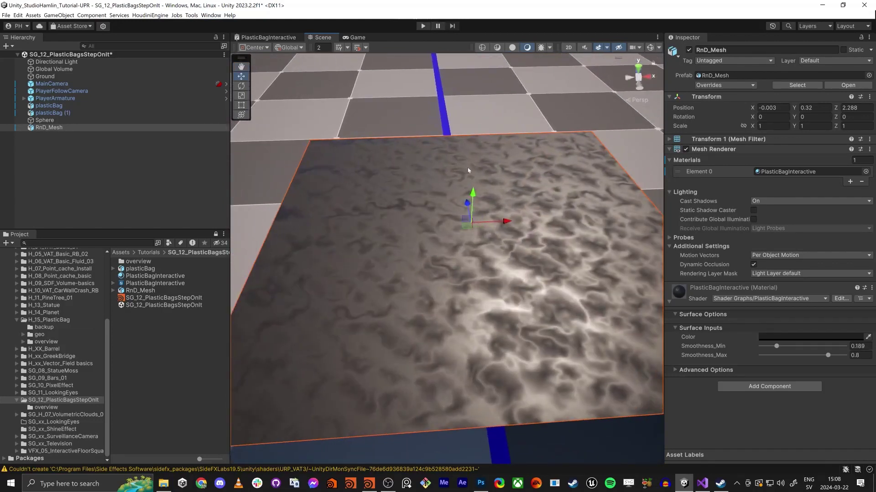
{"action": "key", "text": "alt+Tab"}
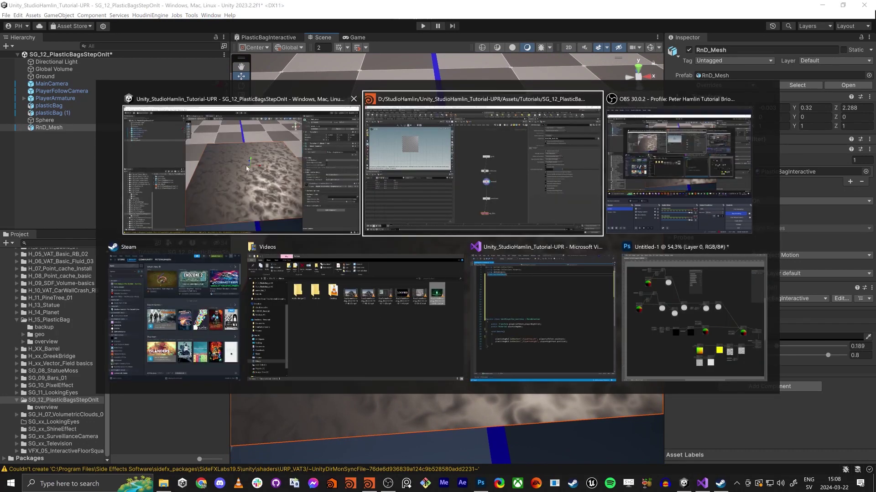
{"action": "key", "text": "Escape"}
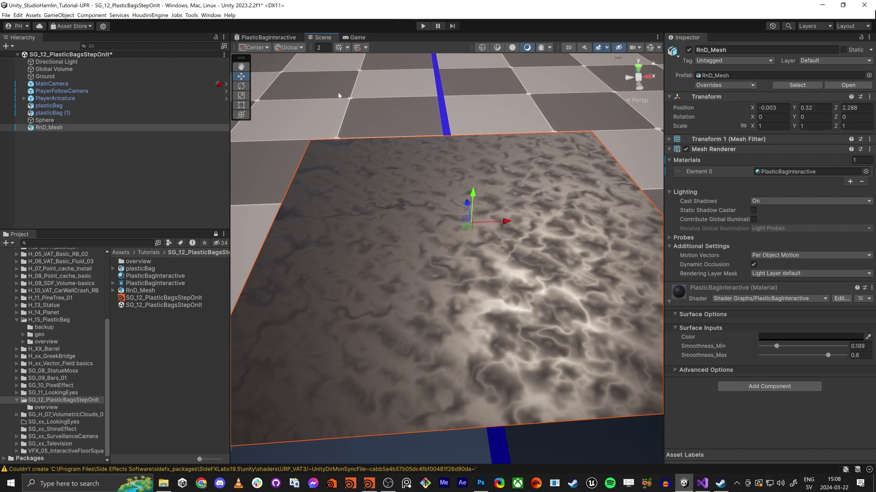
Step: Open the PlasticBagInteractive graph maximized and spread the Simple Noise and Remap nodes apart
{"action": "left_click", "coordinate": [269, 37]}
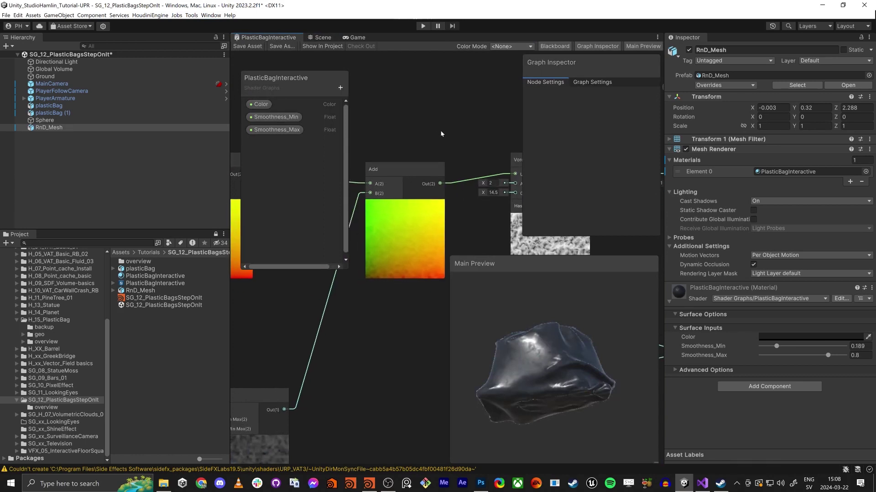
{"action": "key", "text": "shift+space"}
{"action": "middle_click_drag", "start_coordinate": [130, 362], "coordinate": [433, 322]}
{"action": "middle_click_drag", "start_coordinate": [448, 370], "coordinate": [568, 228]}
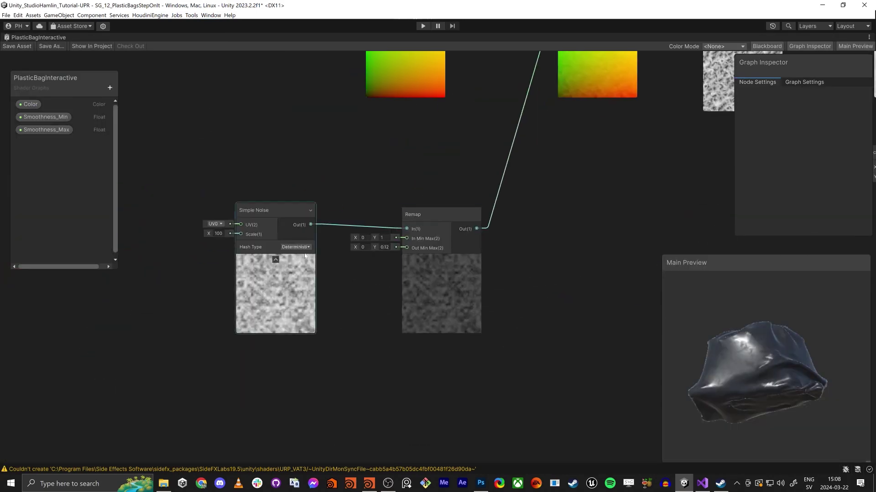
{"action": "left_click", "coordinate": [274, 211]}
{"action": "left_click_drag", "start_coordinate": [412, 213], "coordinate": [475, 208]}
{"action": "left_click", "coordinate": [272, 213]}
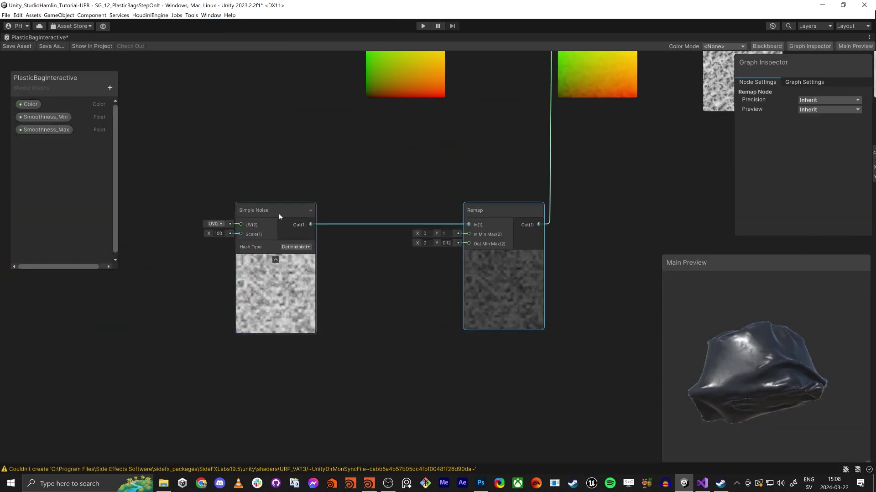
{"action": "left_click_drag", "start_coordinate": [272, 212], "coordinate": [212, 195]}
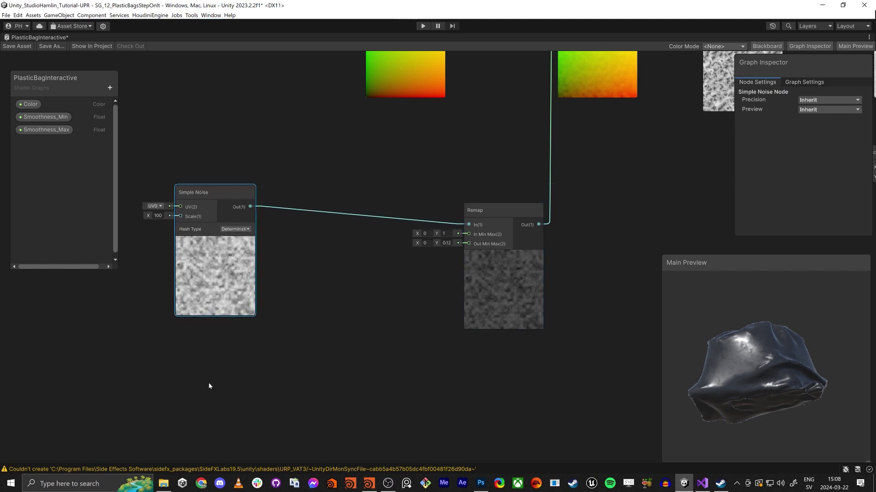
Step: Duplicate the Simple Noise node and place the copy below the original
{"action": "key", "text": "ctrl+d"}
{"action": "left_click_drag", "start_coordinate": [237, 437], "coordinate": [249, 371]}
{"action": "middle_click_drag", "start_coordinate": [148, 343], "coordinate": [294, 273]}
Step: Feed the duplicated Simple Noise's UV from a new Tiling And Offset node with offset X 3.8, Y 3.04
{"action": "left_click", "coordinate": [240, 295]}
{"action": "key", "text": "space"}
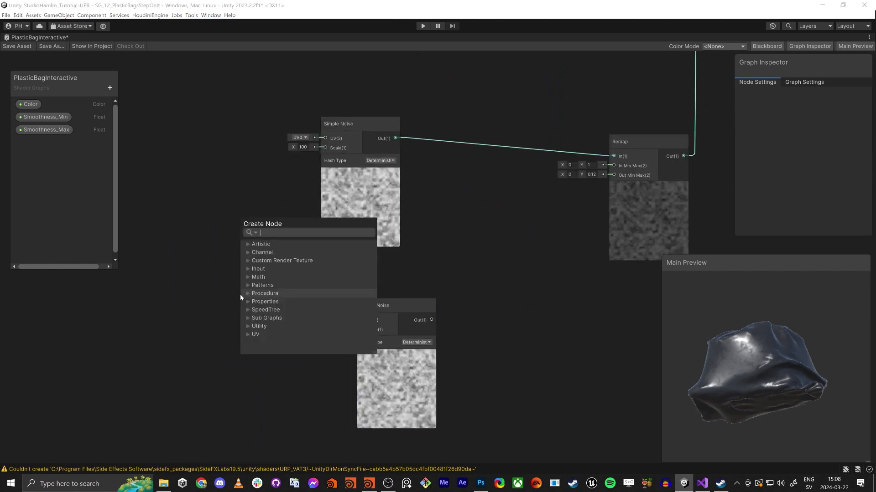
{"action": "type", "text": "tilli"}
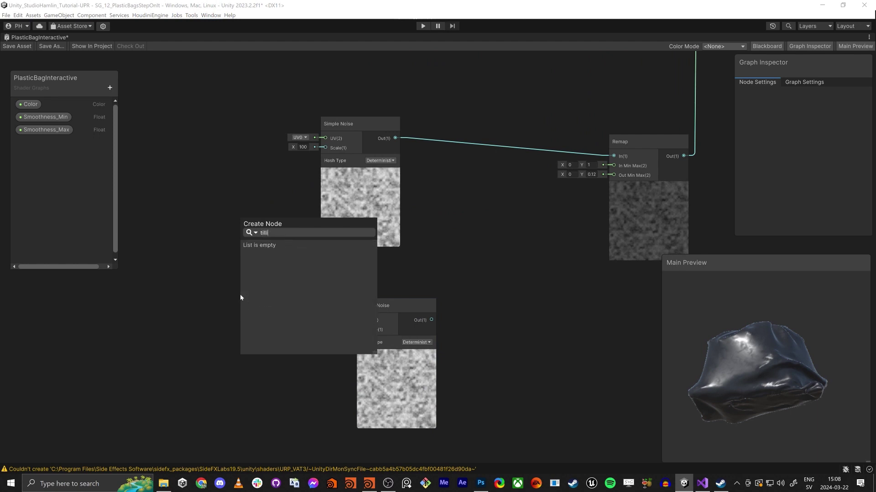
{"action": "key", "text": "BackSpace"}
{"action": "key", "text": "BackSpace"}
{"action": "type", "text": "in"}
{"action": "key", "text": "Return"}
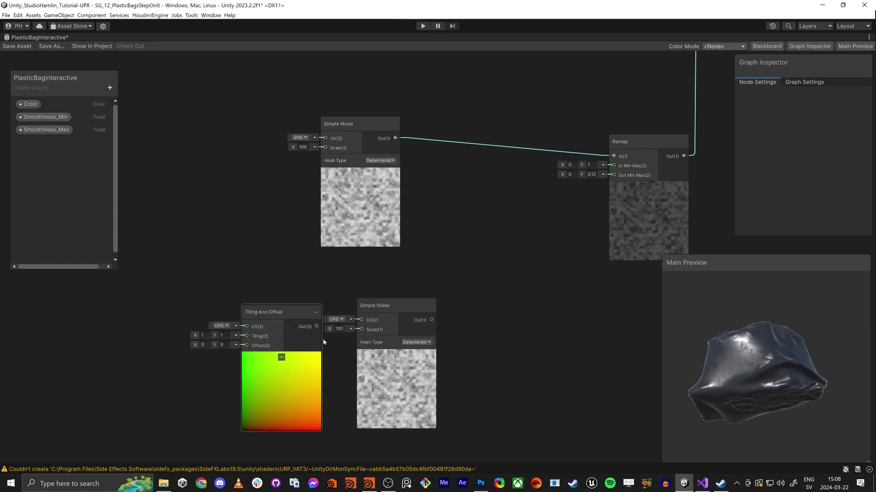
{"action": "left_click_drag", "start_coordinate": [280, 323], "coordinate": [362, 322]}
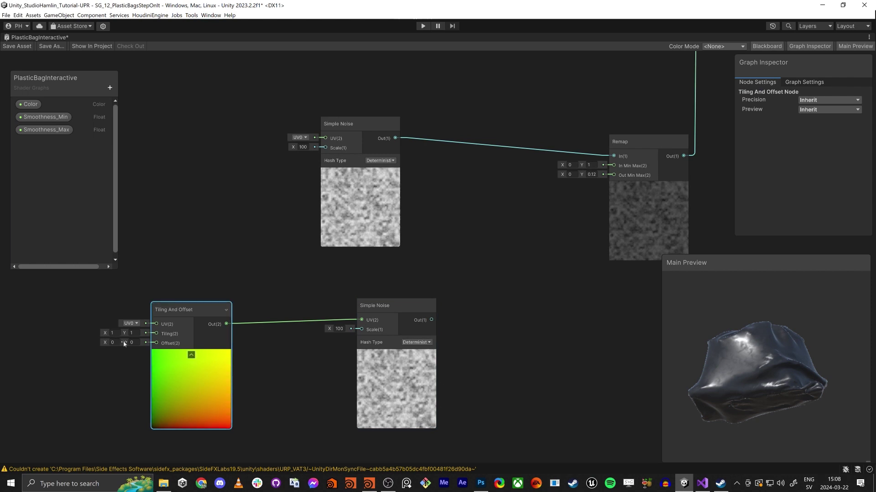
{"action": "left_click_drag", "start_coordinate": [124, 343], "coordinate": [147, 345]}
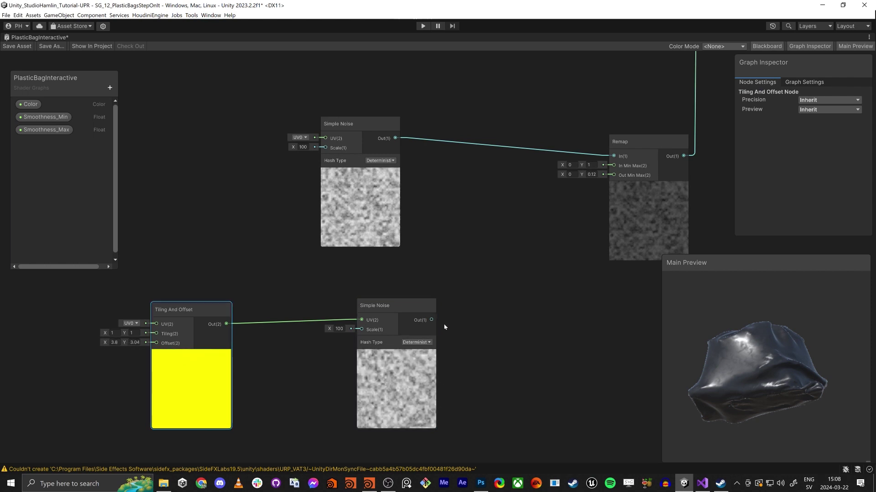
Step: Combine the original noise as X and the duplicate as Y in a Vector 2 node, and connect it to Remap's input
{"action": "left_click_drag", "start_coordinate": [432, 319], "coordinate": [477, 248]}
{"action": "type", "text": "vec"}
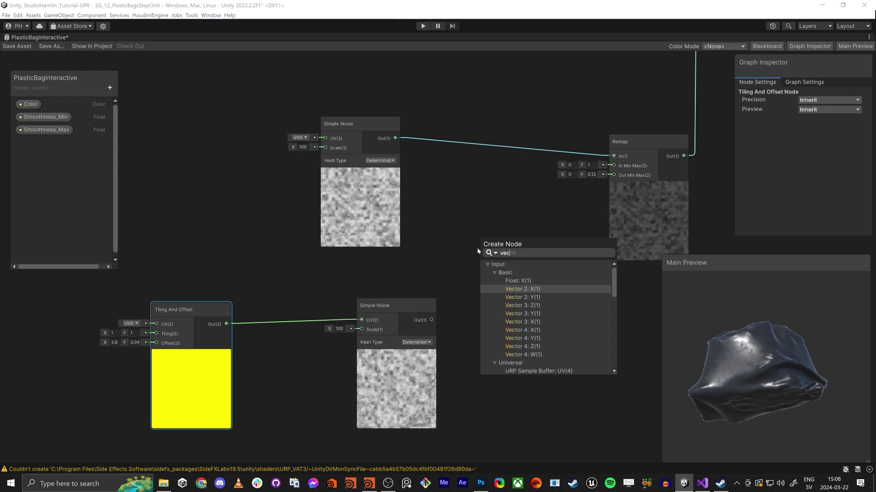
{"action": "key", "text": "Down"}
{"action": "key", "text": "Return"}
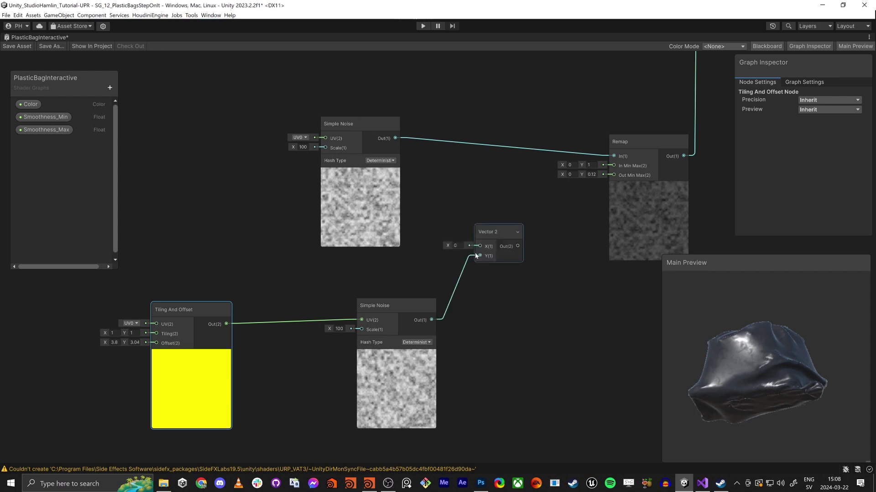
{"action": "left_click_drag", "start_coordinate": [482, 247], "coordinate": [395, 138]}
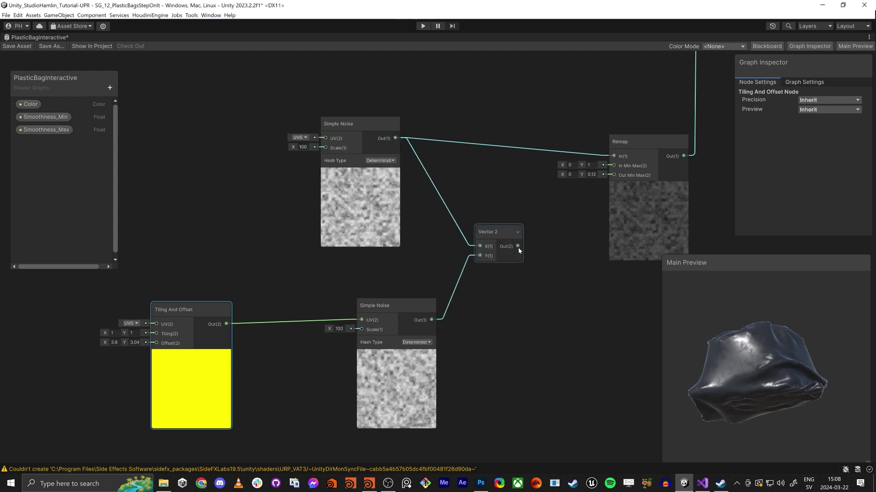
{"action": "left_click_drag", "start_coordinate": [518, 247], "coordinate": [613, 156]}
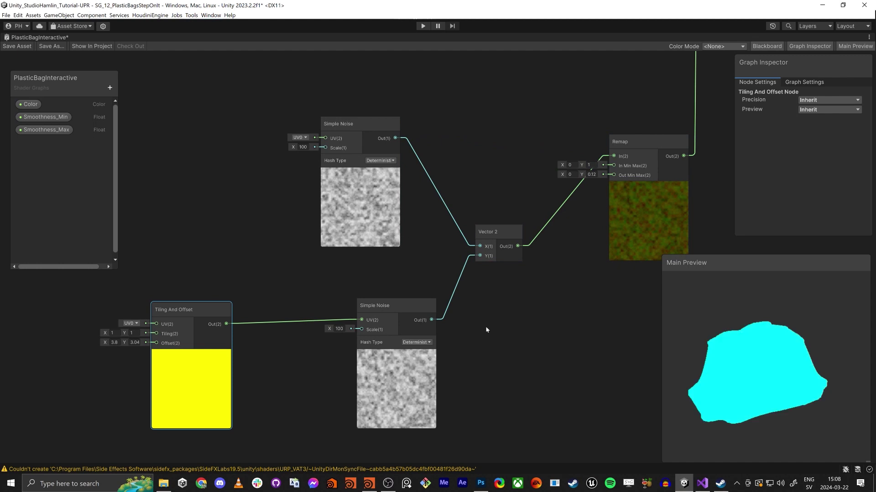
{"action": "middle_click_drag", "start_coordinate": [522, 358], "coordinate": [439, 383]}
{"action": "middle_click_drag", "start_coordinate": [409, 194], "coordinate": [325, 285]}
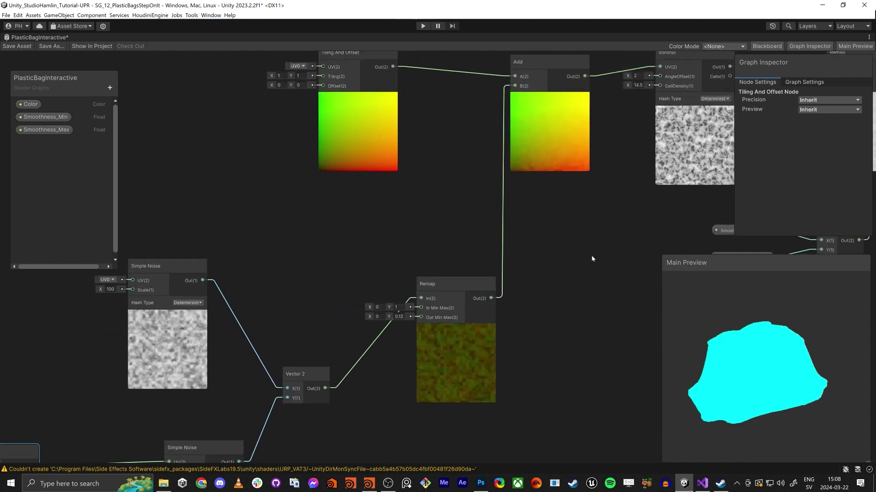
Step: Reposition the lower Simple Noise node slightly and save the PlasticBagInteractive shader graph asset
{"action": "middle_click_drag", "start_coordinate": [390, 393], "coordinate": [472, 267]}
{"action": "middle_click_drag", "start_coordinate": [121, 381], "coordinate": [262, 324]}
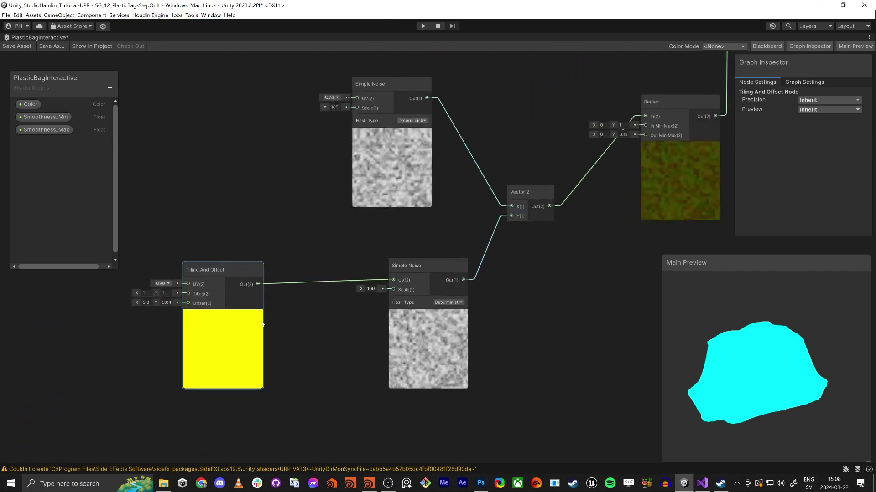
{"action": "mouse_move", "coordinate": [396, 266]}
{"action": "left_mouse_down"}
{"action": "mouse_move", "coordinate": [359, 242]}
{"action": "mouse_move", "coordinate": [394, 247]}
{"action": "mouse_move", "coordinate": [391, 271]}
{"action": "left_mouse_up"}
{"action": "middle_click_drag", "start_coordinate": [621, 310], "coordinate": [366, 475]}
{"action": "scroll", "coordinate": [491, 388], "scroll_direction": "down", "scroll_amount": 1}
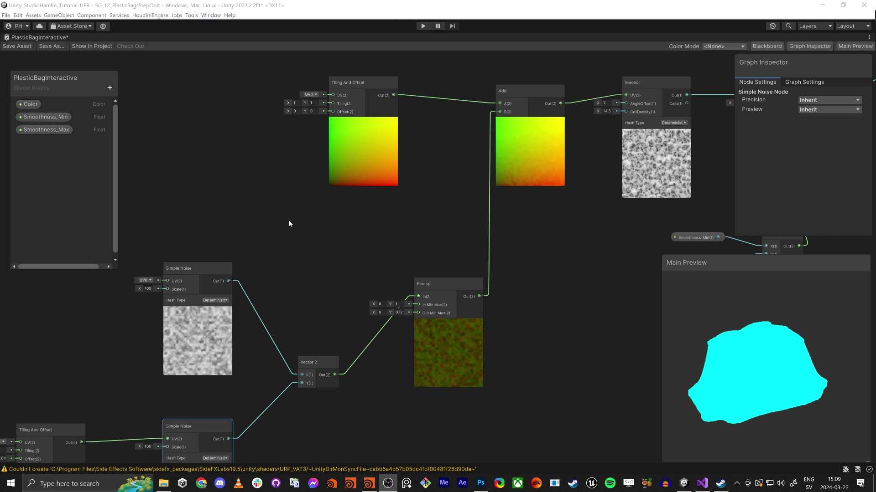
{"action": "left_click", "coordinate": [235, 136]}
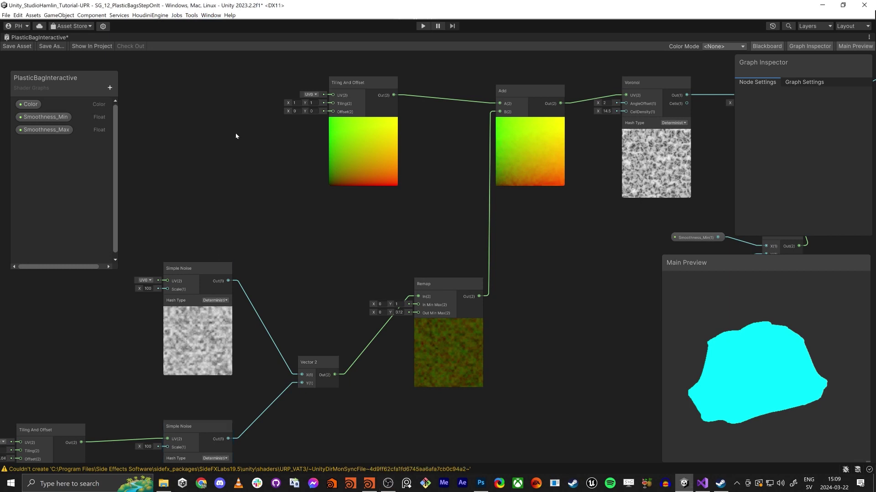
{"action": "left_click", "coordinate": [23, 46]}
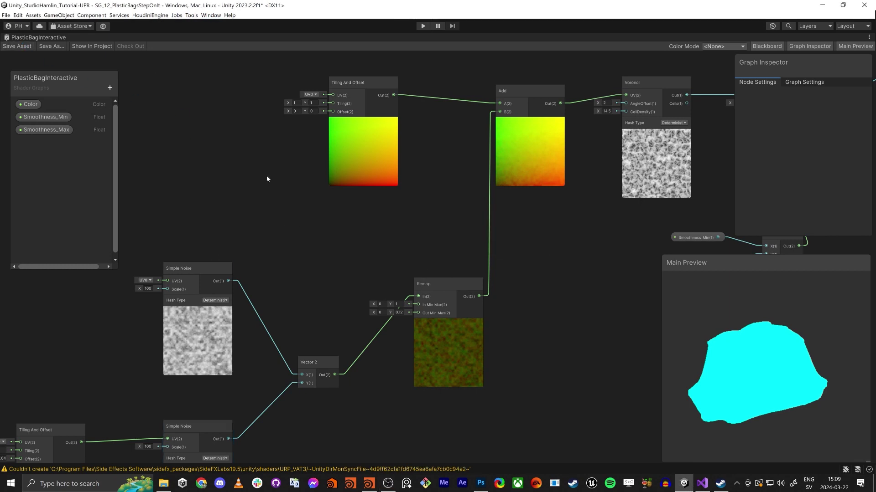
Step: Leave the maximized graph for the Scene view and examine the shader's pattern on RnD_Mesh from above
{"action": "key", "text": "shift+space"}
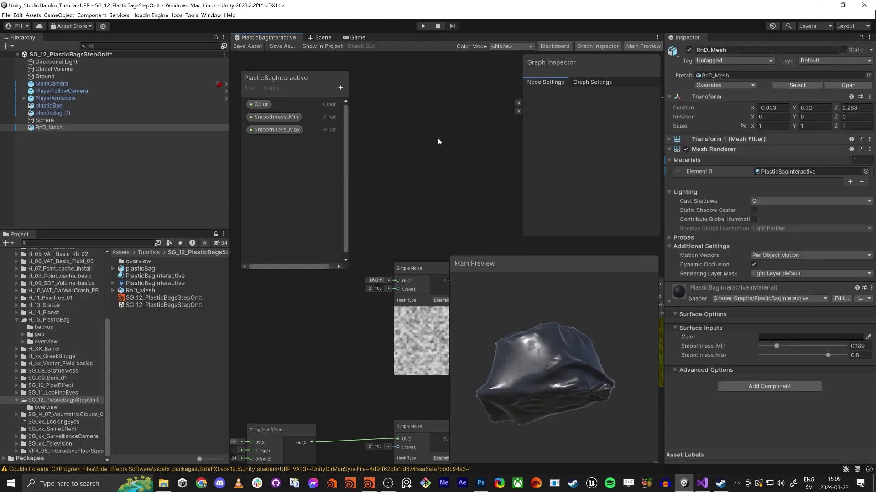
{"action": "left_click", "coordinate": [320, 37]}
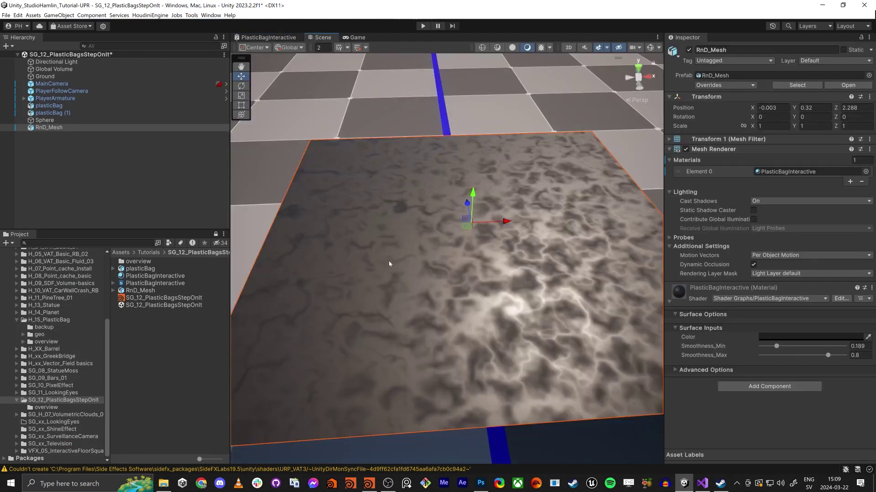
{"action": "left_click_drag", "start_coordinate": [410, 260], "coordinate": [400, 322], "text": "alt"}
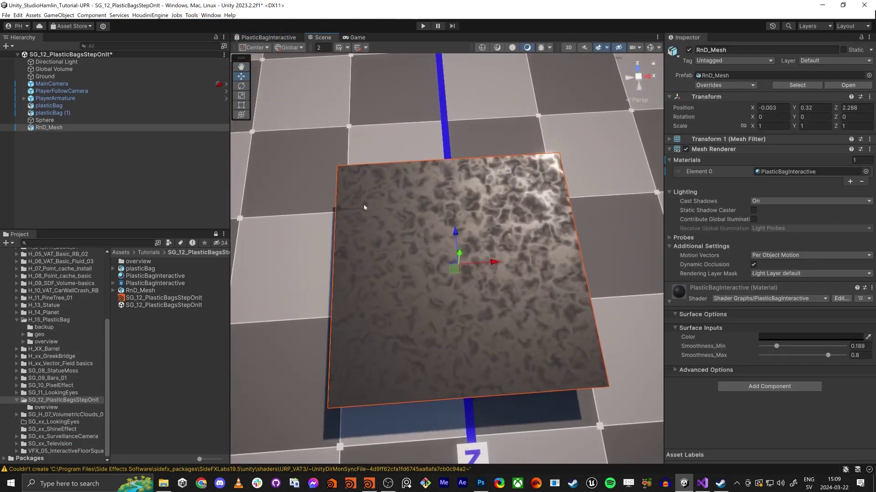
{"action": "left_click_drag", "start_coordinate": [544, 237], "coordinate": [416, 252], "text": "alt"}
{"action": "key", "text": "s"}
{"action": "right_click_drag", "start_coordinate": [415, 252], "coordinate": [412, 306]}
{"action": "key", "text": "w"}
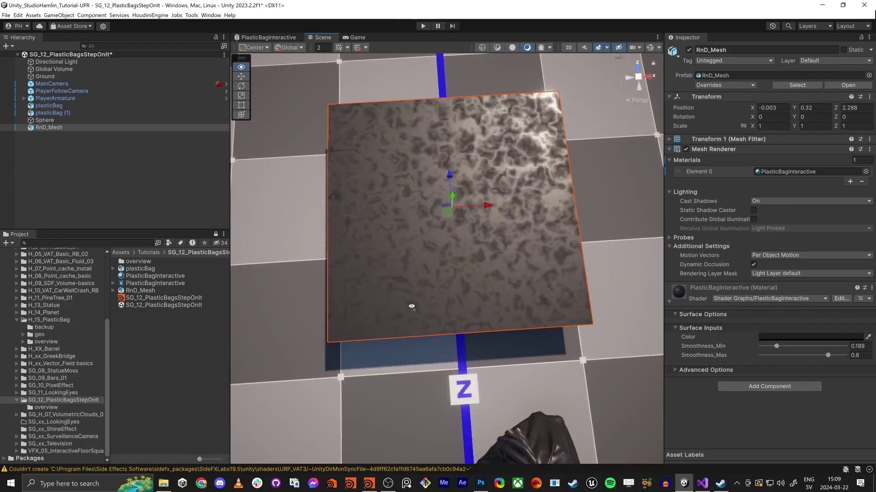
Step: Switch to Houdini, display the grid1 node and hide the point markers in the viewport
{"action": "key", "text": "alt+Tab"}
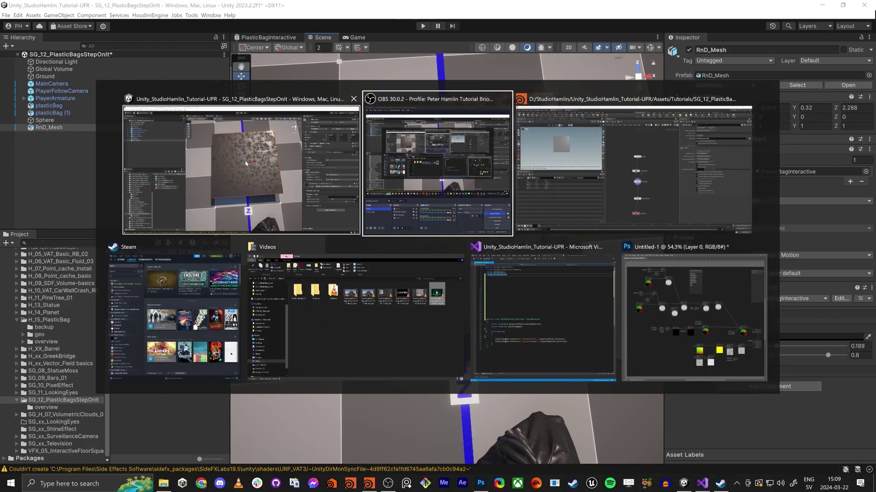
{"action": "key", "text": "alt+Tab"}
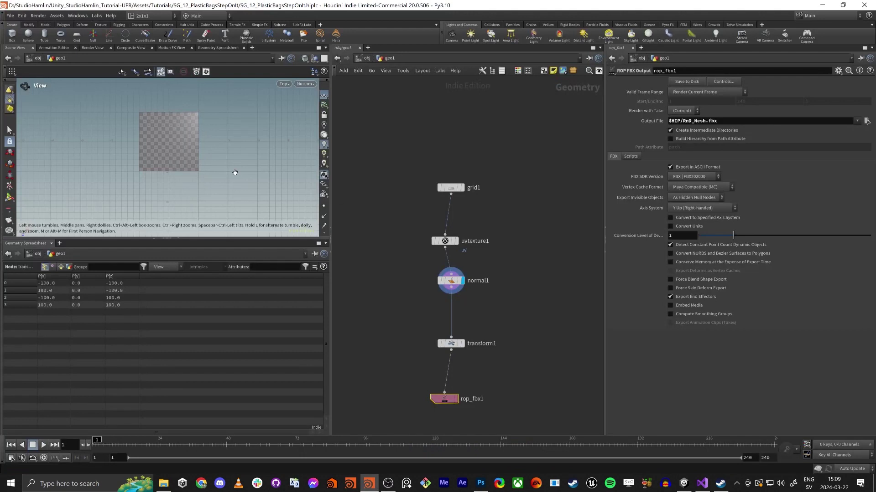
{"action": "left_click", "coordinate": [463, 188]}
{"action": "left_click", "coordinate": [451, 188]}
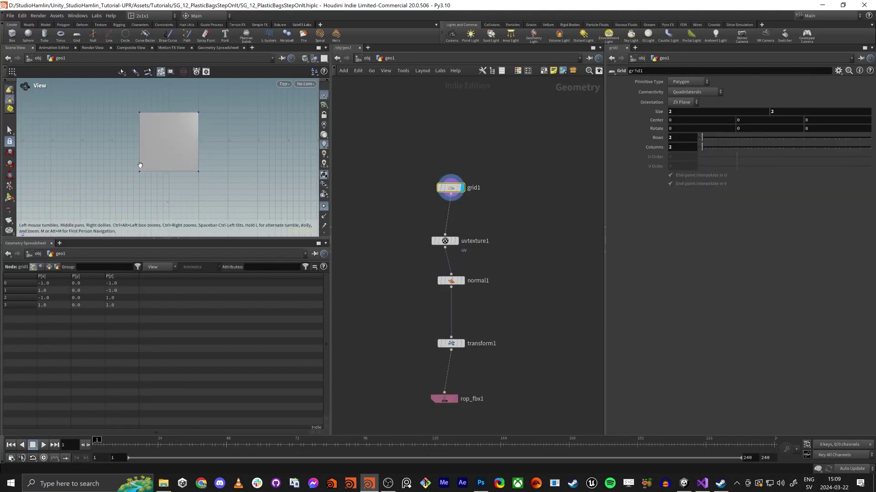
{"action": "left_click", "coordinate": [322, 206]}
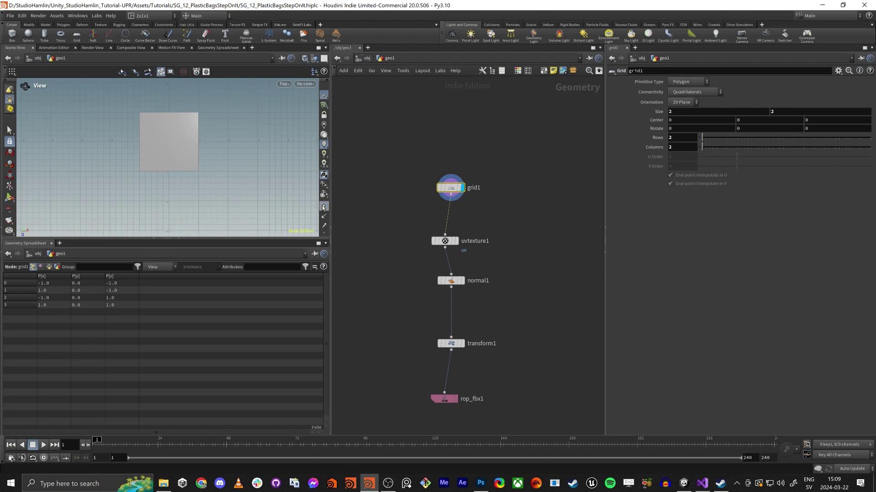
Step: Move grid1 higher in the network and insert a Merge node between grid1 and uvtexture1
{"action": "middle_click_drag", "start_coordinate": [407, 196], "coordinate": [385, 180]}
{"action": "left_click_drag", "start_coordinate": [434, 171], "coordinate": [434, 110]}
{"action": "middle_click_drag", "start_coordinate": [434, 113], "coordinate": [460, 180]}
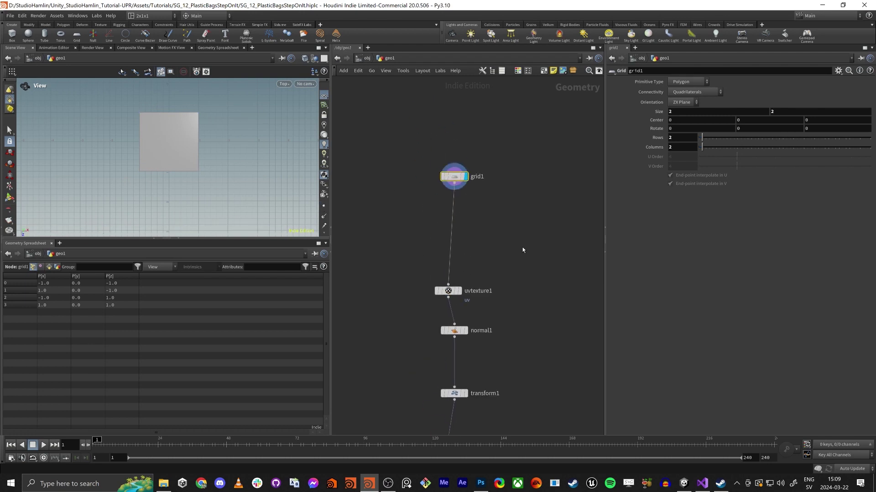
{"action": "key", "text": "Tab"}
{"action": "type", "text": "merge"}
{"action": "key", "text": "Return"}
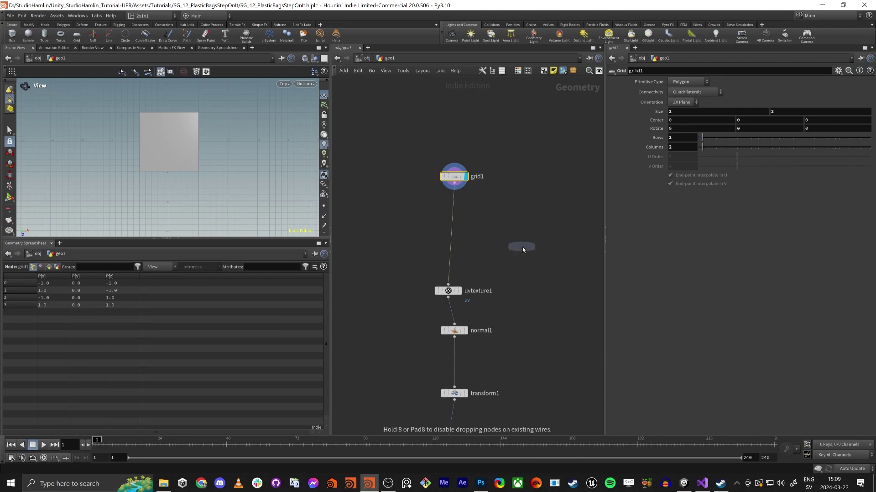
{"action": "left_click", "coordinate": [452, 255]}
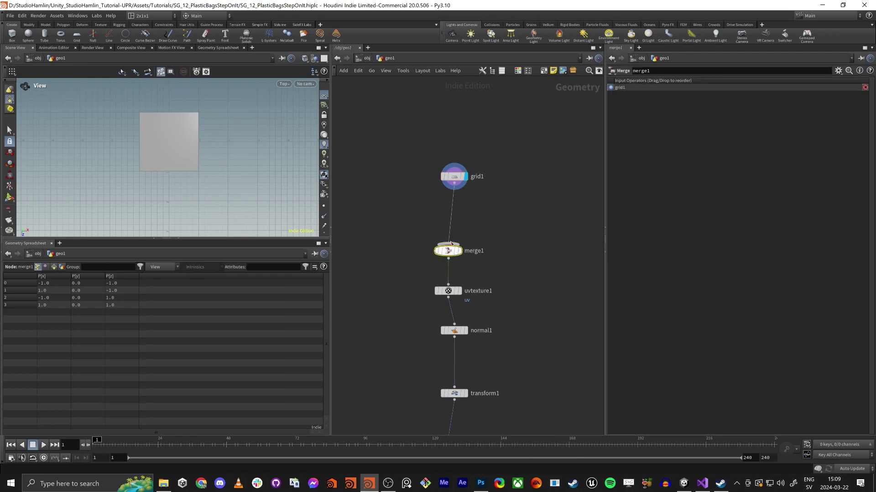
Step: Add a Subdivide node fed by grid1, connect it as merge1's second input, and display merge1
{"action": "left_click_drag", "start_coordinate": [453, 181], "coordinate": [454, 122]}
{"action": "left_click", "coordinate": [453, 119]}
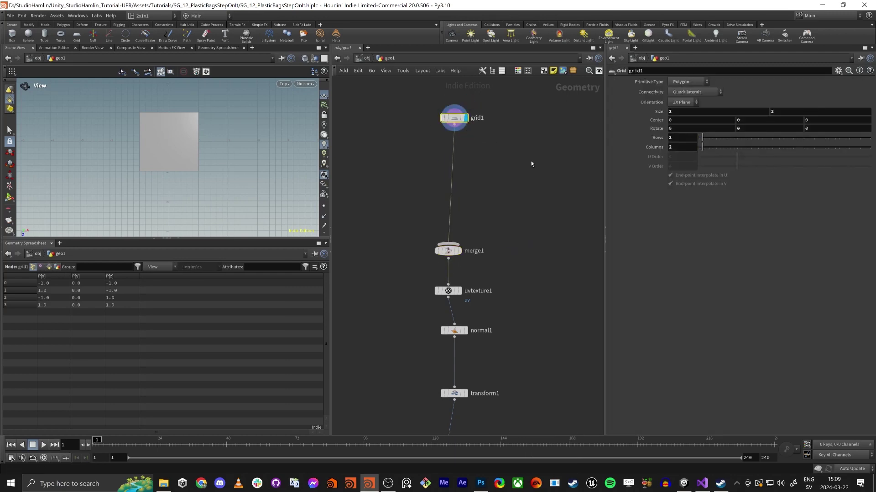
{"action": "key", "text": "Tab"}
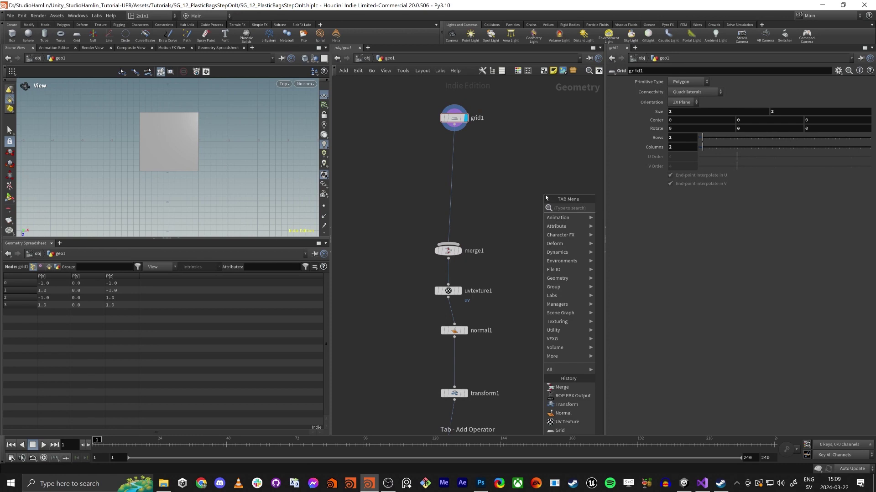
{"action": "type", "text": "subdivide"}
{"action": "key", "text": "Return"}
{"action": "left_click", "coordinate": [536, 174]}
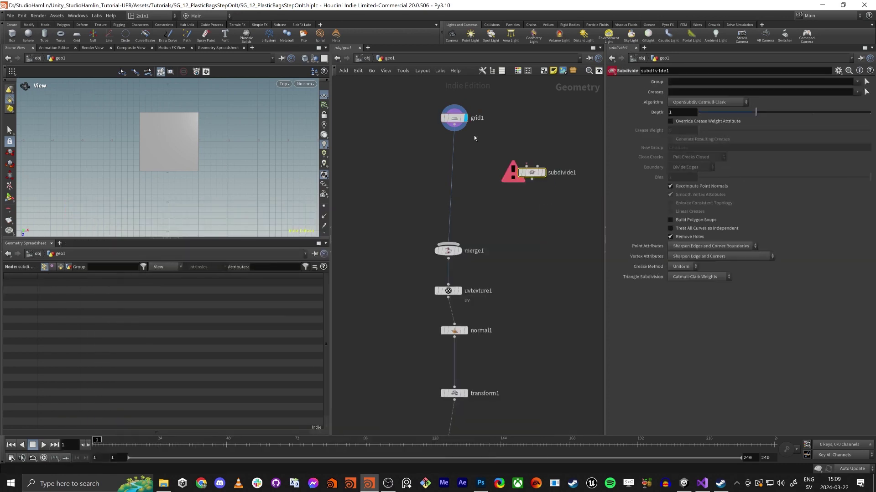
{"action": "mouse_move", "coordinate": [466, 131]}
{"action": "left_mouse_down"}
{"action": "mouse_move", "coordinate": [527, 167]}
{"action": "mouse_move", "coordinate": [448, 245]}
{"action": "mouse_move", "coordinate": [452, 210]}
{"action": "left_mouse_up"}
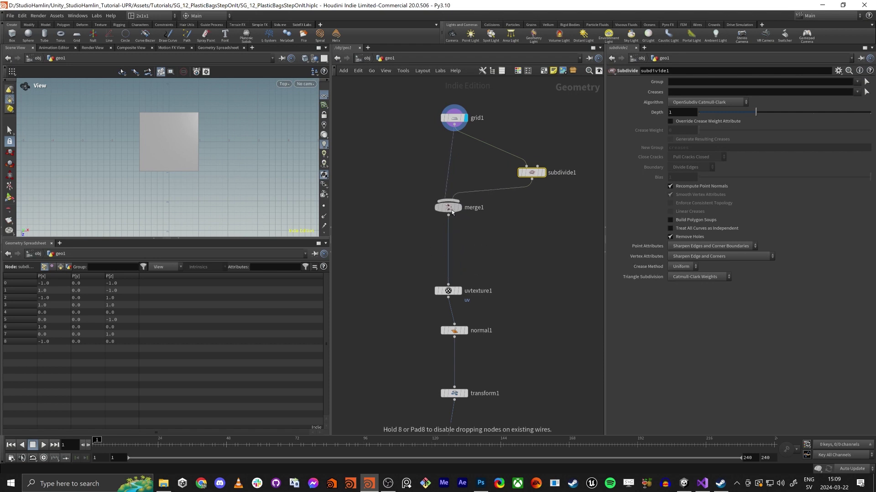
{"action": "key", "text": "r"}
{"action": "left_click", "coordinate": [449, 211]}
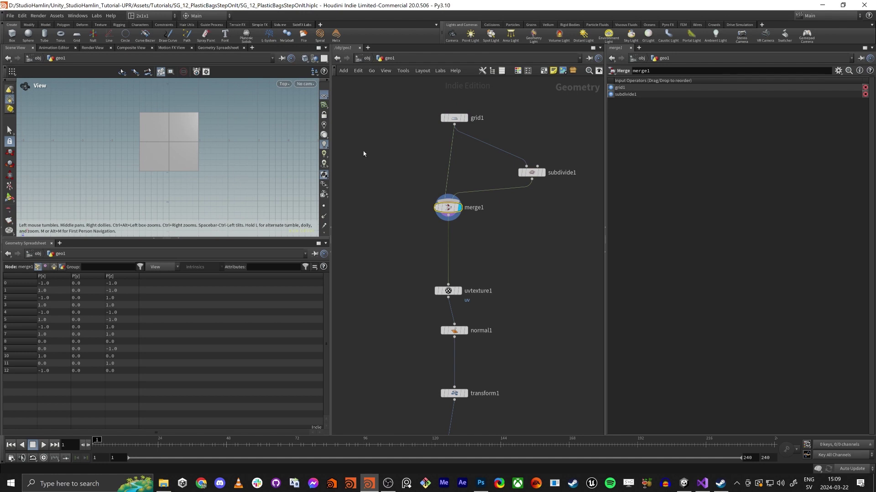
Step: Insert a Labs Align and Distribute node between merge1 and uvtexture1
{"action": "key", "text": "Tab"}
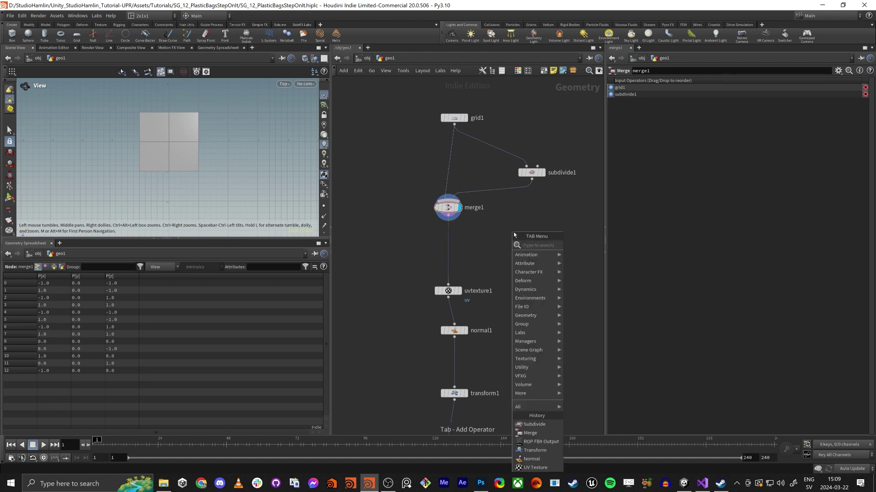
{"action": "type", "text": "ali"}
{"action": "key", "text": "Down"}
{"action": "key", "text": "Down"}
{"action": "key", "text": "Down"}
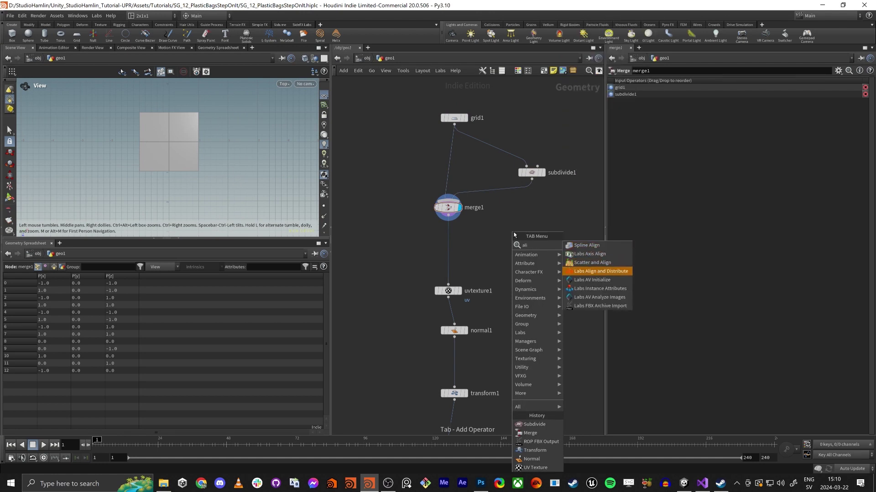
{"action": "key", "text": "Return"}
{"action": "left_click", "coordinate": [480, 261]}
{"action": "left_click_drag", "start_coordinate": [480, 261], "coordinate": [451, 247]}
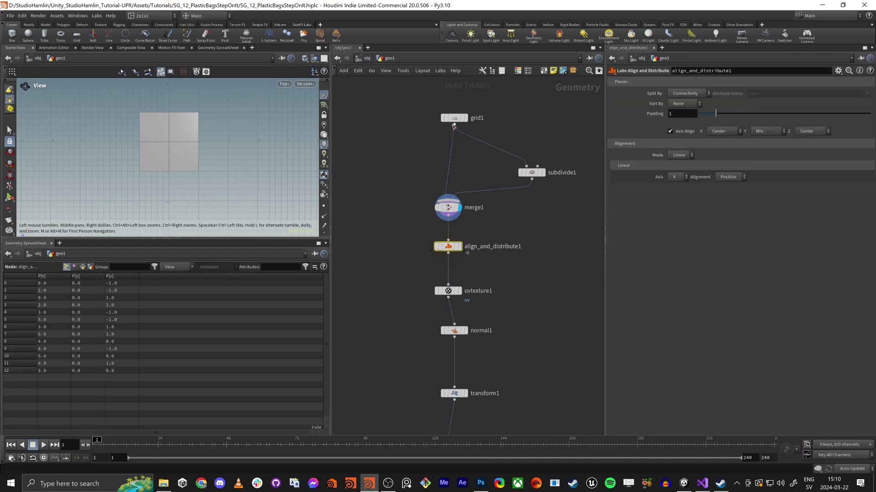
Step: Display the align_and_distribute1 node and set its padding to 0 so the pieces sit edge to edge
{"action": "left_click", "coordinate": [458, 118]}
{"action": "left_click", "coordinate": [524, 175]}
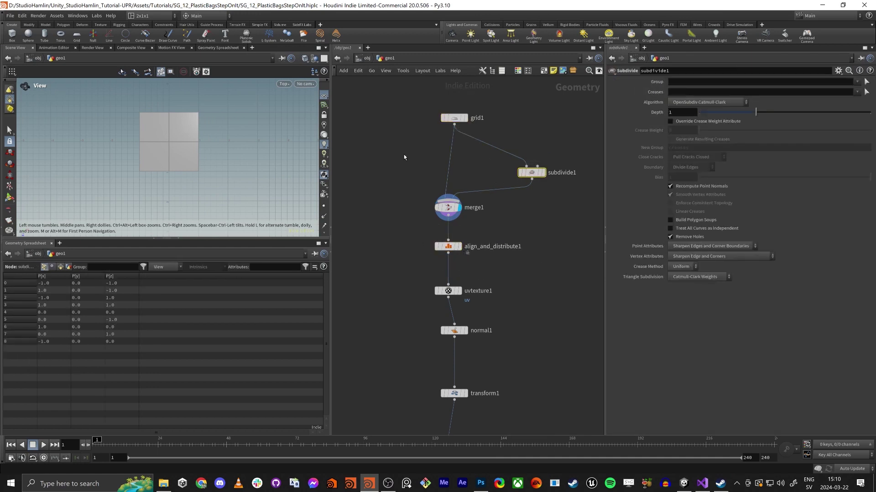
{"action": "left_click", "coordinate": [454, 118]}
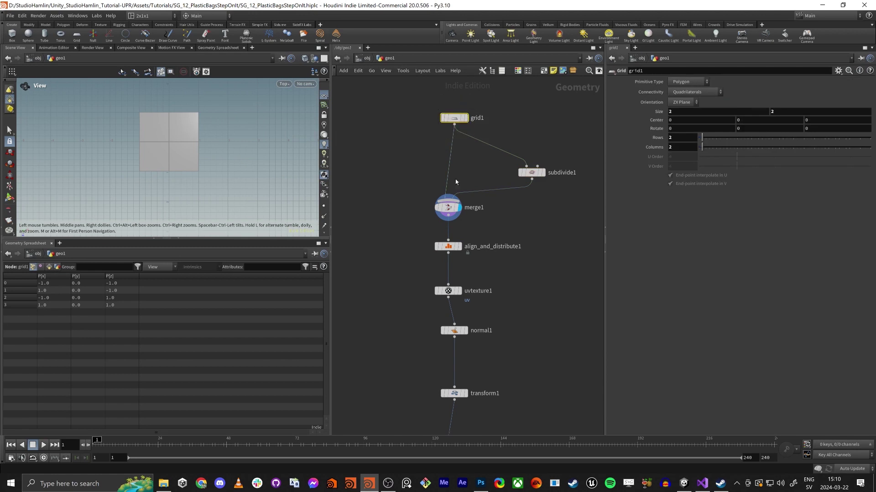
{"action": "left_click", "coordinate": [448, 208]}
{"action": "left_click", "coordinate": [448, 246]}
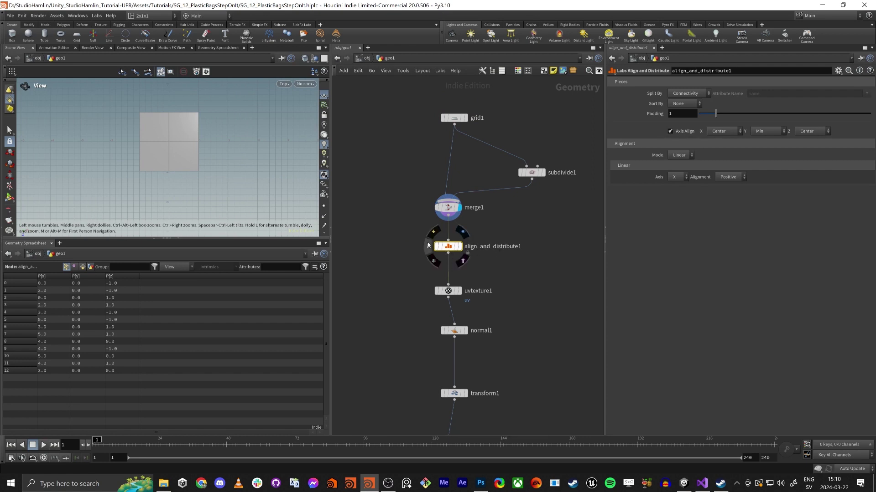
{"action": "key", "text": "r"}
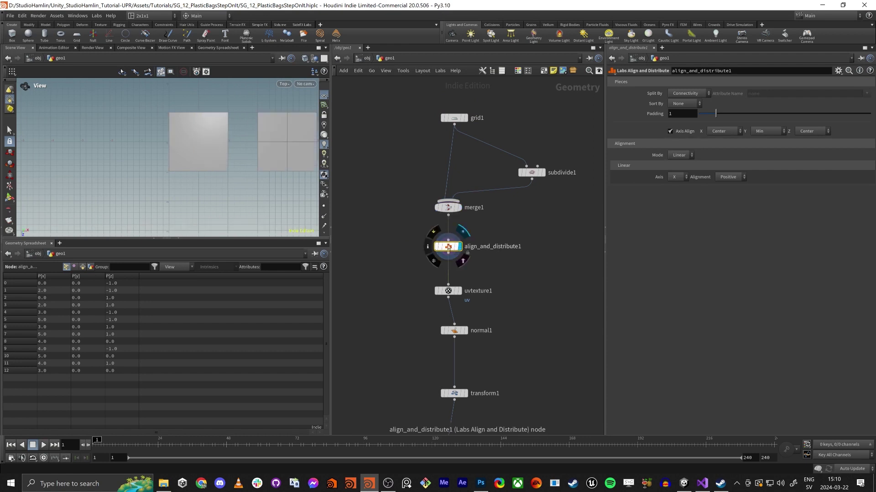
{"action": "middle_click_drag", "start_coordinate": [210, 150], "coordinate": [113, 139]}
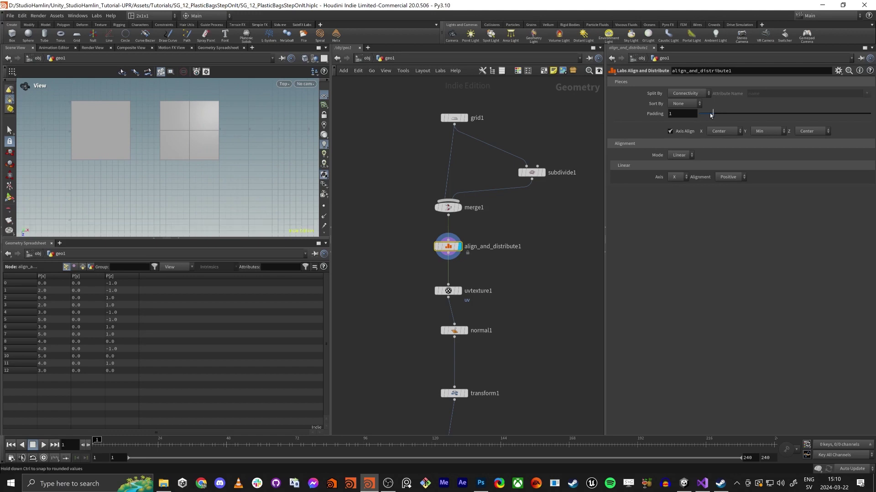
{"action": "left_click_drag", "start_coordinate": [715, 114], "coordinate": [697, 114]}
{"action": "middle_click_drag", "start_coordinate": [135, 141], "coordinate": [157, 148]}
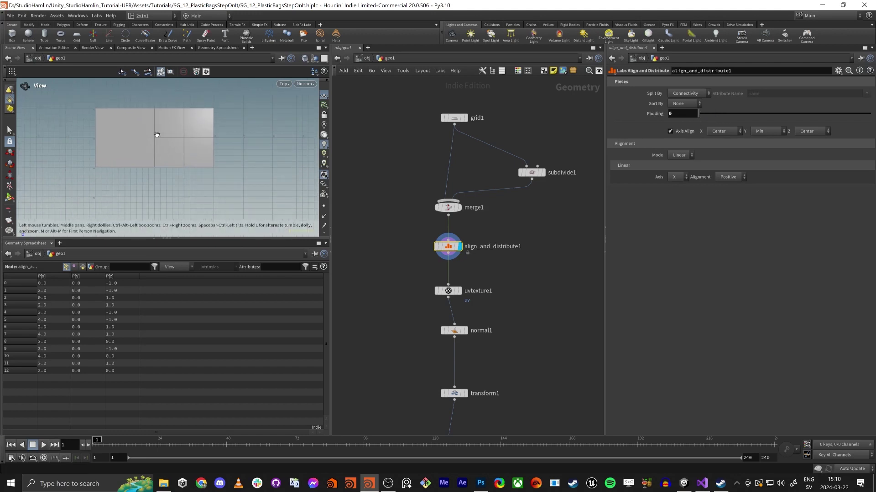
Step: Move grid1 and subdivide1 up to make room, and duplicate subdivide1 three times diagonally below it
{"action": "middle_click_drag", "start_coordinate": [545, 211], "coordinate": [502, 209]}
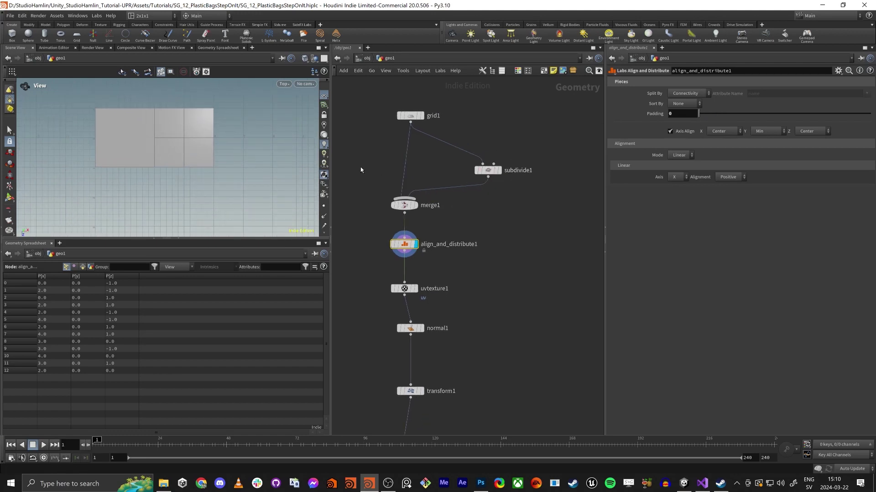
{"action": "middle_click_drag", "start_coordinate": [368, 193], "coordinate": [369, 224]}
{"action": "left_click_drag", "start_coordinate": [456, 196], "coordinate": [522, 122]}
{"action": "middle_click_drag", "start_coordinate": [524, 160], "coordinate": [517, 287]}
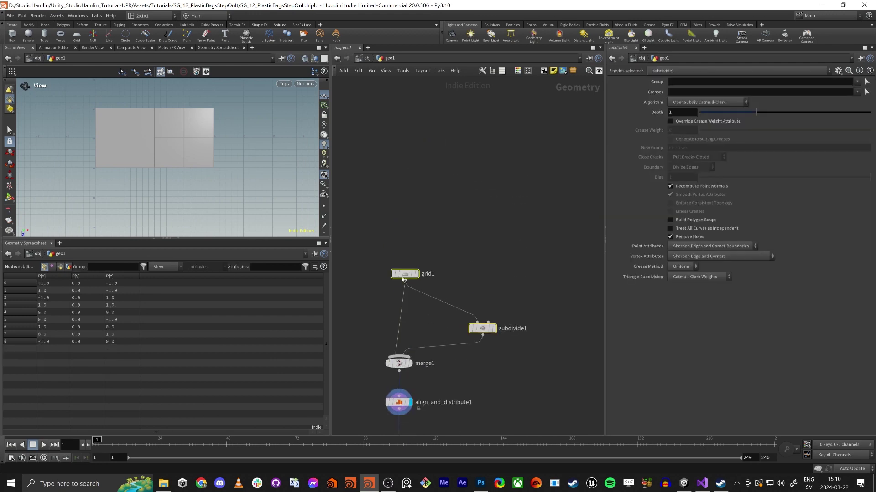
{"action": "left_click_drag", "start_coordinate": [402, 277], "coordinate": [390, 138]}
{"action": "left_click", "coordinate": [470, 190]}
{"action": "left_click_drag", "start_coordinate": [470, 190], "coordinate": [592, 329], "text": "alt"}
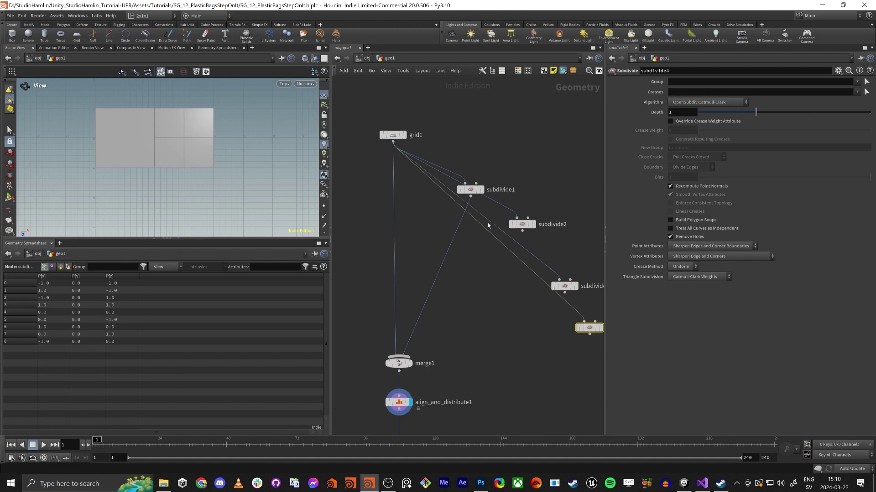
Step: Chain subdivide2, subdivide3 and subdivide4 one after another and connect each one's output to merge1
{"action": "left_click_drag", "start_coordinate": [522, 231], "coordinate": [418, 352]}
{"action": "left_click_drag", "start_coordinate": [522, 231], "coordinate": [560, 280]}
{"action": "left_click_drag", "start_coordinate": [564, 292], "coordinate": [402, 357]}
{"action": "middle_click_drag", "start_coordinate": [588, 337], "coordinate": [529, 250]}
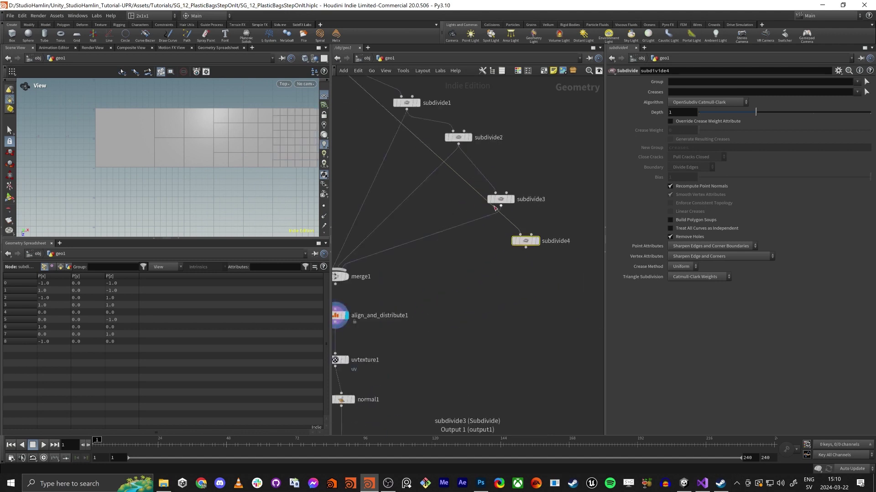
{"action": "left_click_drag", "start_coordinate": [529, 250], "coordinate": [338, 270]}
{"action": "middle_click_drag", "start_coordinate": [166, 134], "coordinate": [203, 136]}
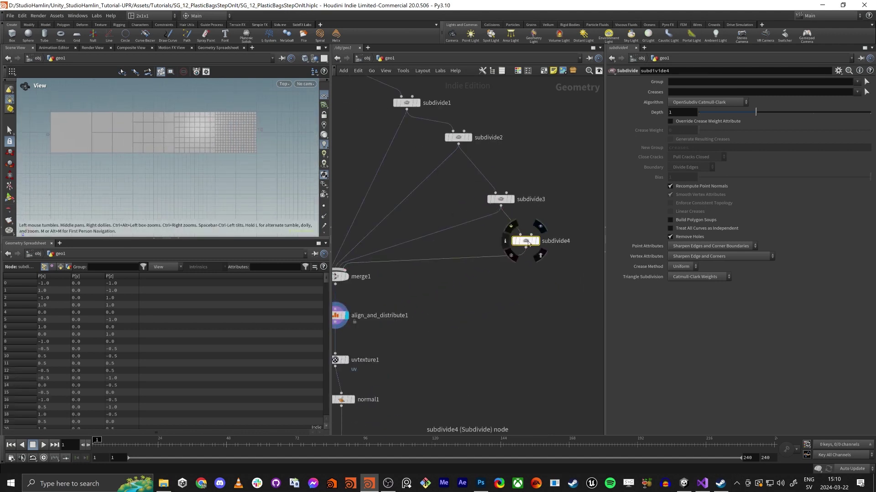
Step: Duplicate subdivide4 as a fifth level fed by subdivide4 and connect its output to merge1
{"action": "left_click_drag", "start_coordinate": [525, 241], "coordinate": [346, 269], "text": "alt"}
{"action": "scroll", "coordinate": [228, 158], "scroll_direction": "down", "scroll_amount": 2}
{"action": "scroll", "coordinate": [155, 143], "scroll_direction": "up", "scroll_amount": 3}
{"action": "scroll", "coordinate": [200, 136], "scroll_direction": "down", "scroll_amount": 1}
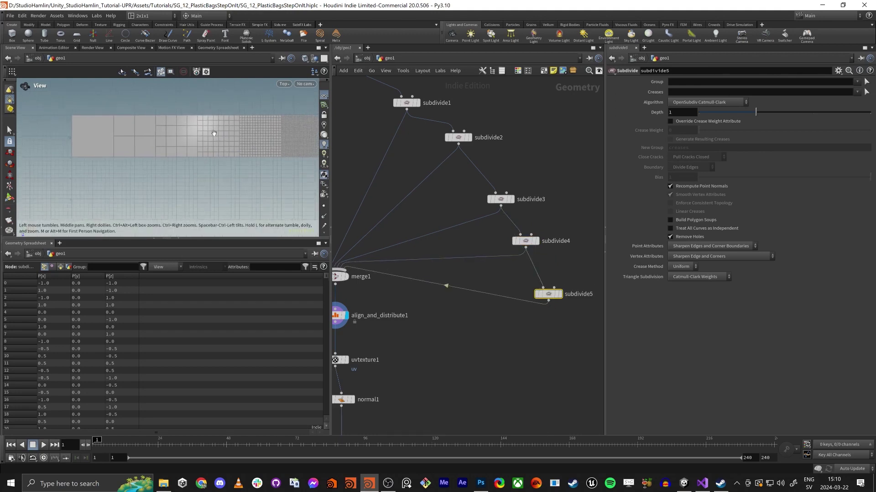
Step: Re-export the row of subdivided planes through rop_fbx1 to RnD_Mesh.fbx, and switch to Unity to inspect the updated mesh
{"action": "middle_click_drag", "start_coordinate": [288, 137], "coordinate": [258, 137]}
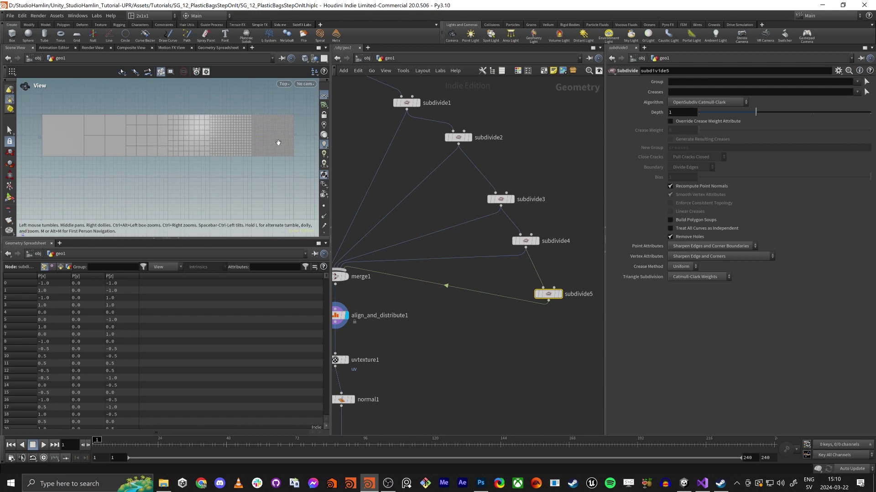
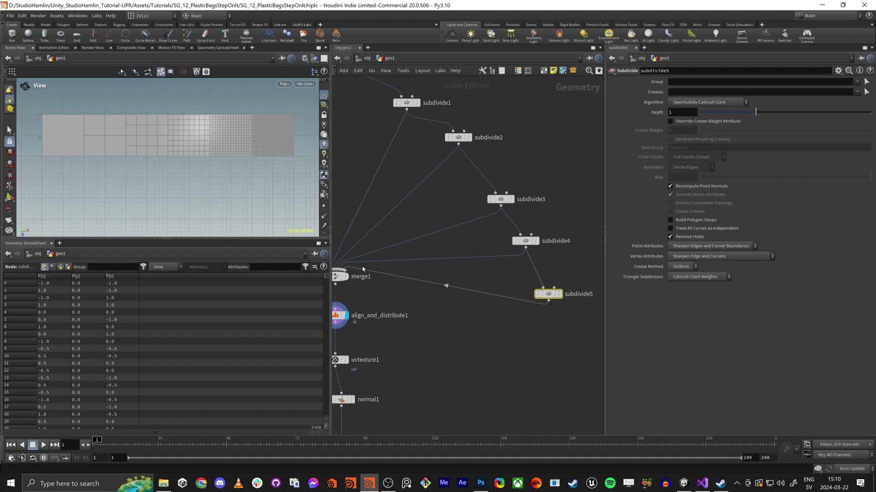
{"action": "middle_click_drag", "start_coordinate": [425, 315], "coordinate": [474, 151]}
{"action": "left_click", "coordinate": [381, 352]}
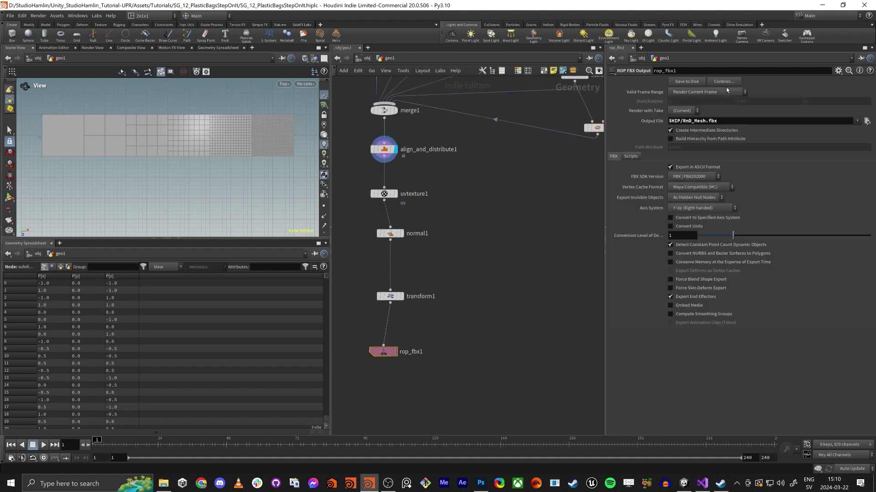
{"action": "key", "text": "alt+Tab"}
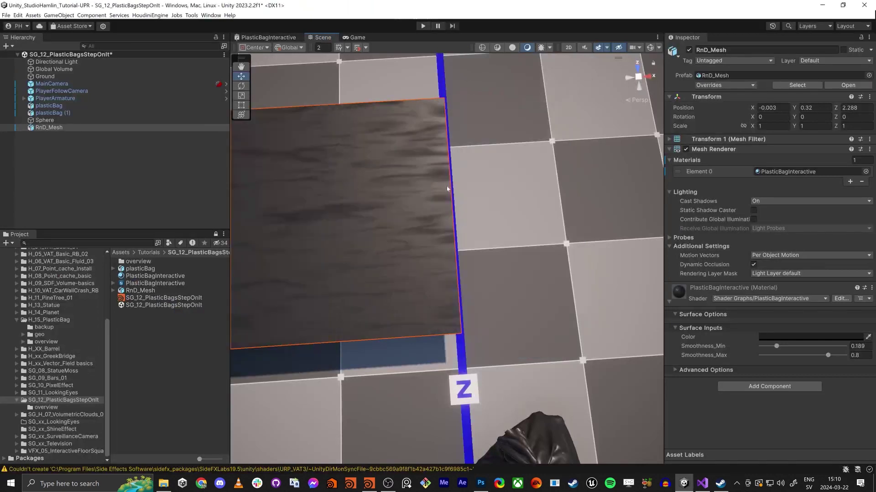
{"action": "right_click_drag", "start_coordinate": [447, 188], "coordinate": [444, 209]}
{"action": "key", "text": "s"}
{"action": "key", "text": "a"}
{"action": "mouse_move", "coordinate": [444, 210]}
{"action": "left_mouse_down", "text": "alt"}
{"action": "mouse_move", "coordinate": [418, 209]}
{"action": "mouse_move", "coordinate": [440, 210]}
{"action": "left_mouse_up", "text": "alt"}
Step: Switch back to Houdini and rewire uvtexture1 between merge1 and align_and_distribute1 so each plane gets its own UVs
{"action": "key", "text": "alt+Tab"}
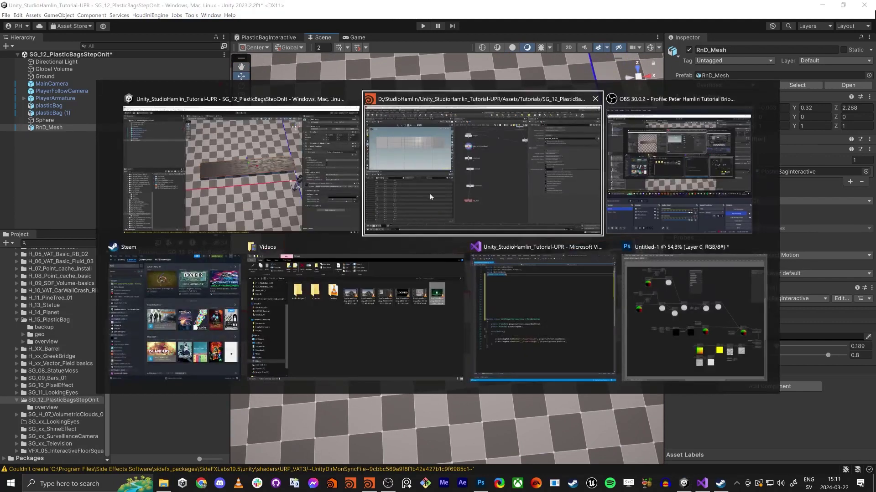
{"action": "middle_click_drag", "start_coordinate": [434, 212], "coordinate": [494, 275]}
{"action": "mouse_move", "coordinate": [419, 225]}
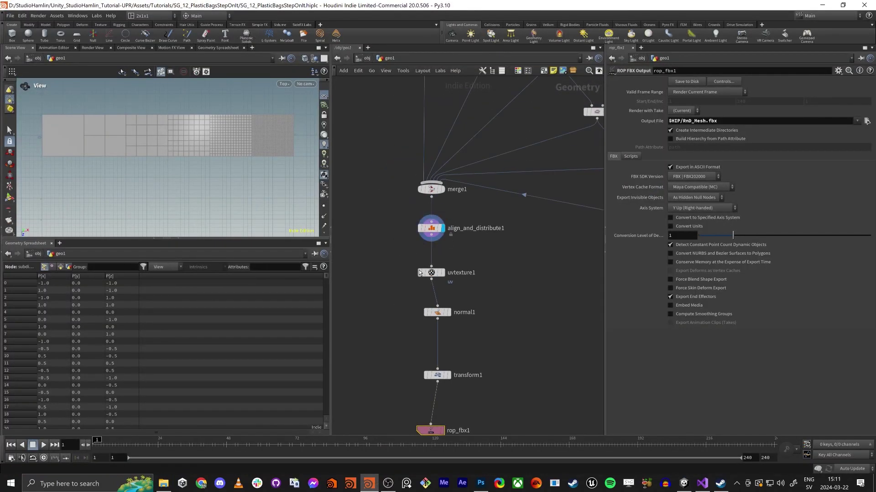
{"action": "left_click_drag", "start_coordinate": [431, 272], "coordinate": [431, 212]}
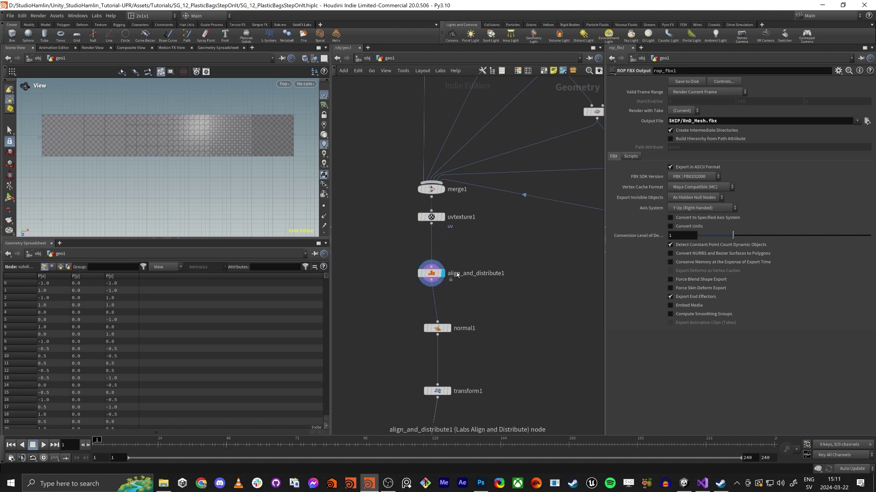
Step: Export RnD_Mesh.fbx again from rop_fbx1 and check the reimported mesh's texture in the Unity scene
{"action": "middle_click_drag", "start_coordinate": [398, 330], "coordinate": [405, 194]}
{"action": "left_click", "coordinate": [428, 311]}
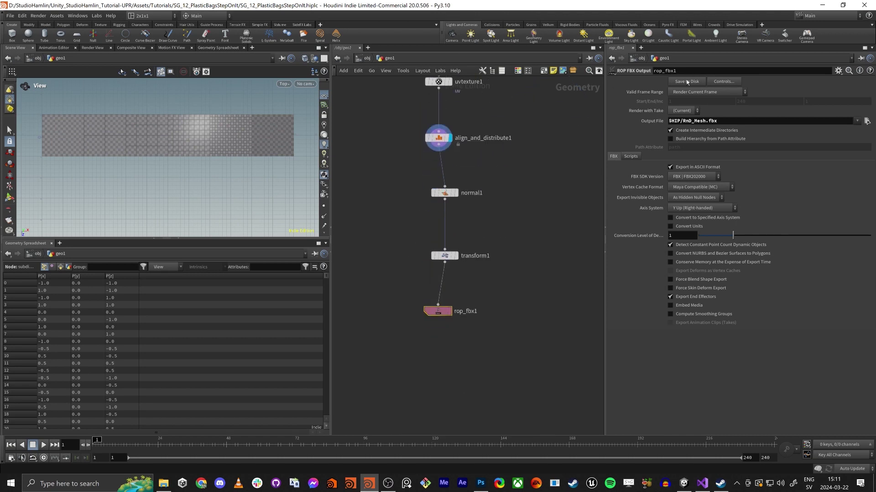
{"action": "key", "text": "alt+Tab"}
{"action": "right_click_drag", "start_coordinate": [473, 268], "coordinate": [427, 264]}
{"action": "left_click_drag", "start_coordinate": [427, 263], "coordinate": [404, 213], "text": "alt"}
Step: Add a Vector 3 property named LeftFoot to the PlasticBagInteractive shader graph in Unity
{"action": "key", "text": "alt+Tab"}
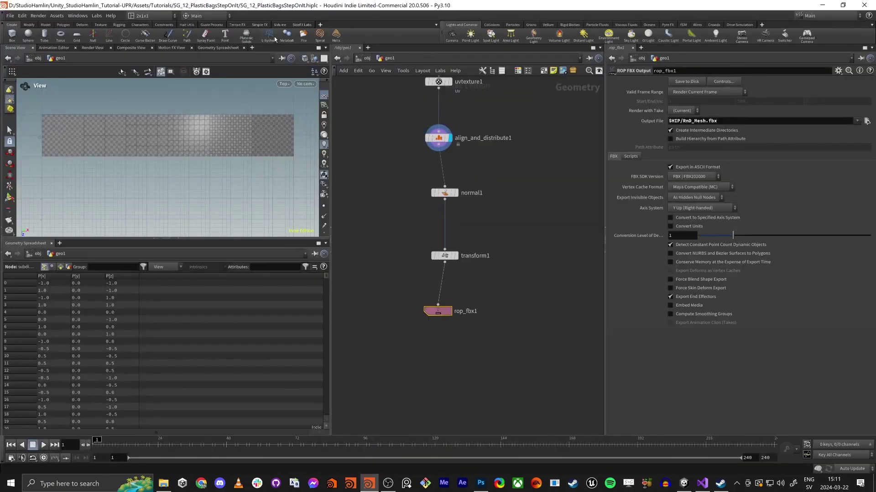
{"action": "key", "text": "alt+Tab"}
{"action": "left_click", "coordinate": [274, 39]}
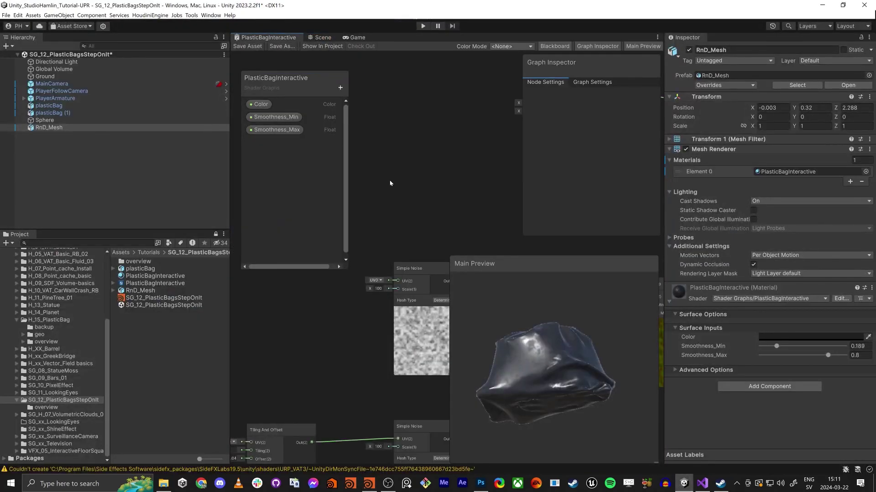
{"action": "left_click", "coordinate": [340, 88]}
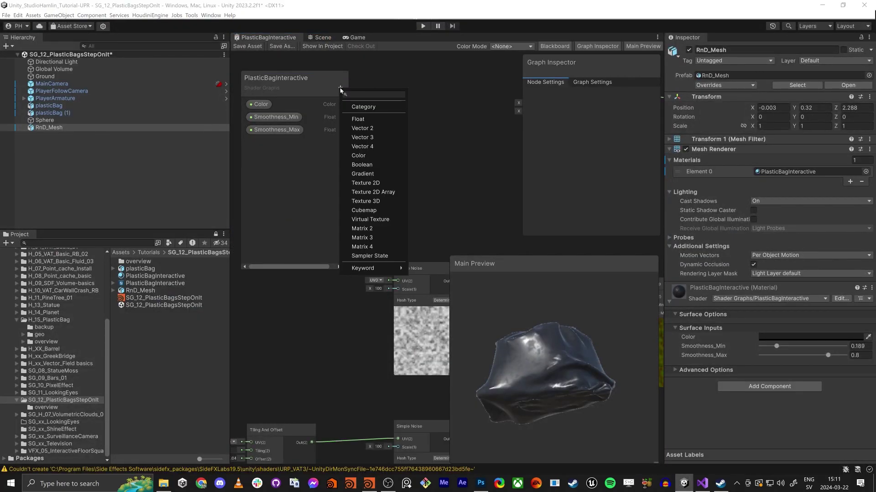
{"action": "left_click", "coordinate": [377, 135]}
{"action": "type", "text": "LEf"}
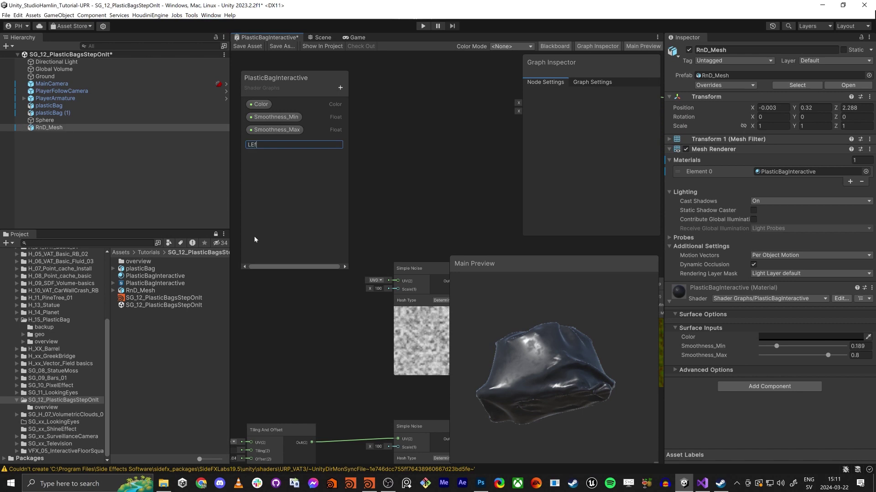
{"action": "key", "text": "BackSpace"}
{"action": "key", "text": "BackSpace"}
{"action": "type", "text": "eftFoot"}
{"action": "key", "text": "Return"}
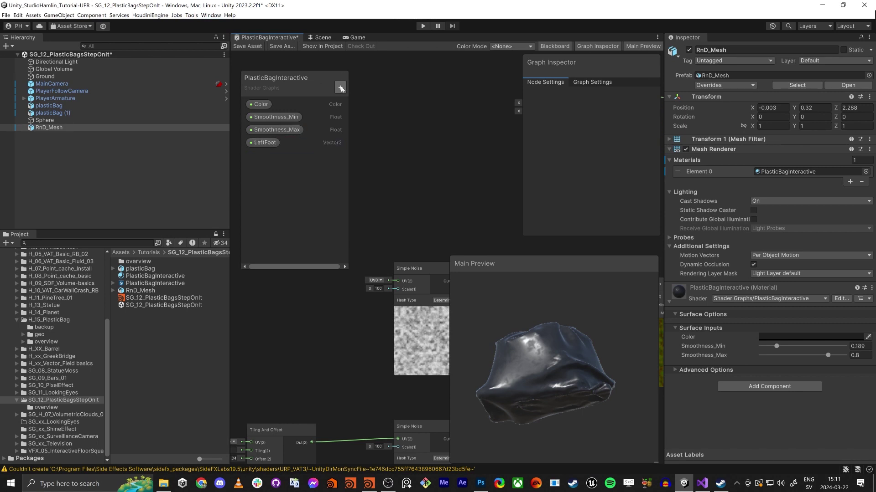
Step: Duplicate the LeftFoot property and rename the copy RightFoot
{"action": "left_click", "coordinate": [273, 143]}
{"action": "key", "text": "ctrl+d"}
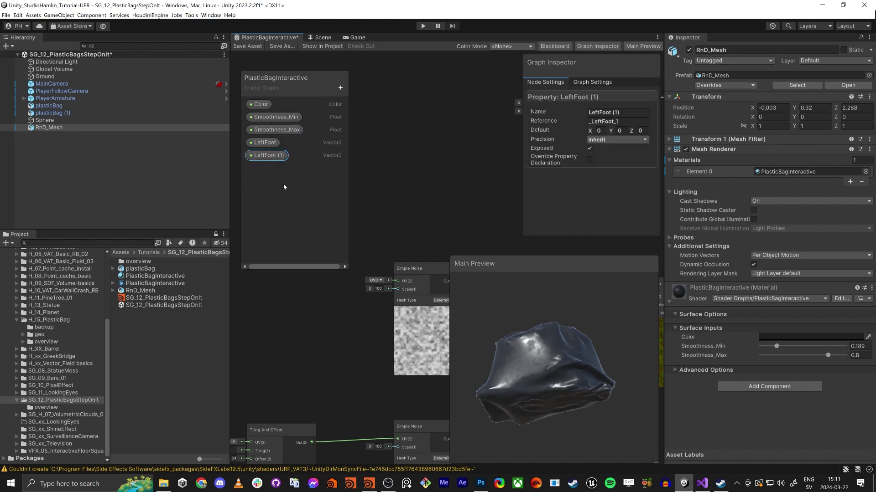
{"action": "double_click", "coordinate": [271, 156]}
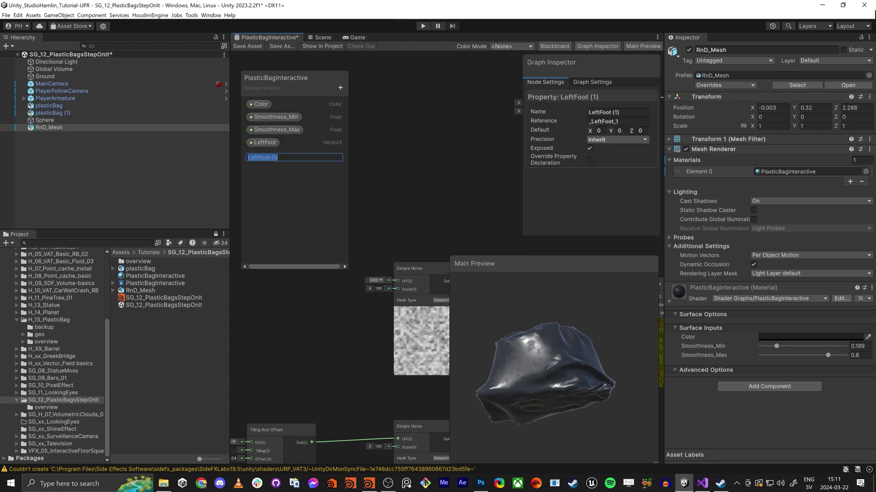
{"action": "key", "text": "End"}
{"action": "key", "text": "BackSpace"}
{"action": "key", "text": "BackSpace"}
{"action": "key", "text": "Home"}
{"action": "key", "text": "Delete"}
{"action": "type", "text": "Right"}
{"action": "key", "text": "Return"}
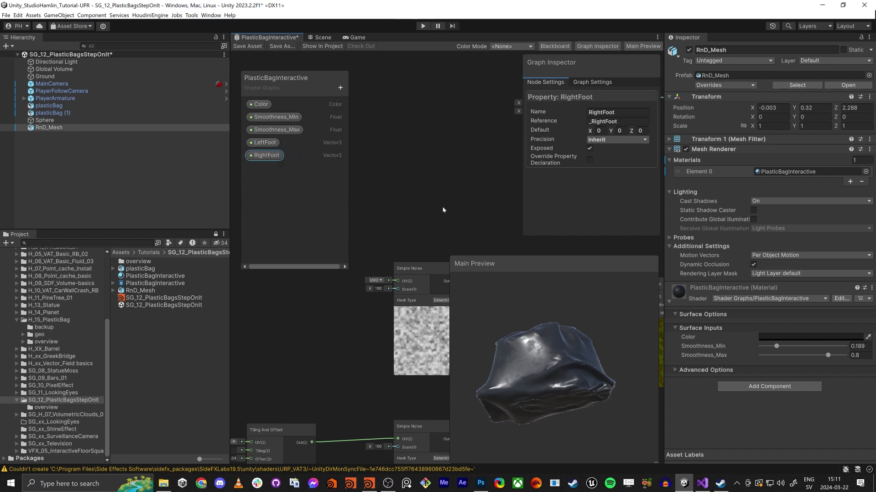
Step: Save the PlasticBagInteractive shader graph and bring an empty area above the noise nodes into view
{"action": "middle_click_drag", "start_coordinate": [443, 208], "coordinate": [471, 133]}
{"action": "scroll", "coordinate": [459, 139], "scroll_direction": "down", "scroll_amount": 3}
{"action": "middle_click_drag", "start_coordinate": [393, 167], "coordinate": [409, 184]}
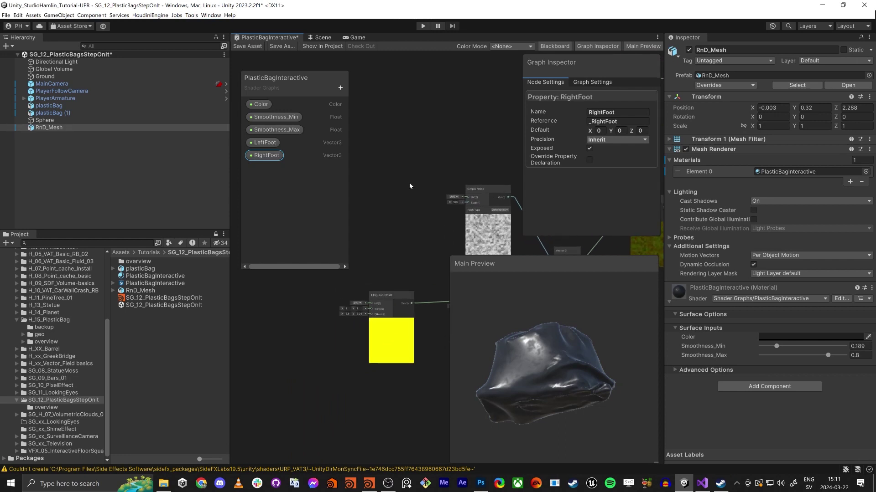
{"action": "left_click", "coordinate": [242, 46]}
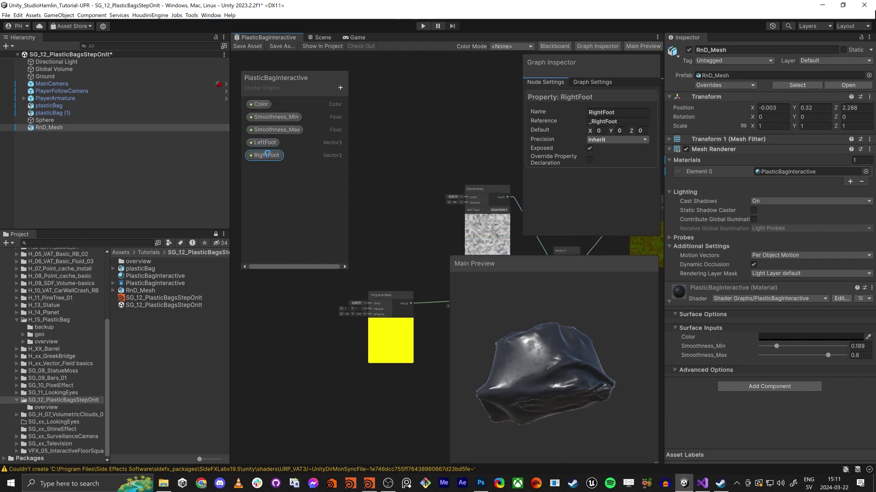
{"action": "middle_click_drag", "start_coordinate": [397, 168], "coordinate": [359, 233]}
{"action": "middle_click_drag", "start_coordinate": [428, 174], "coordinate": [406, 222]}
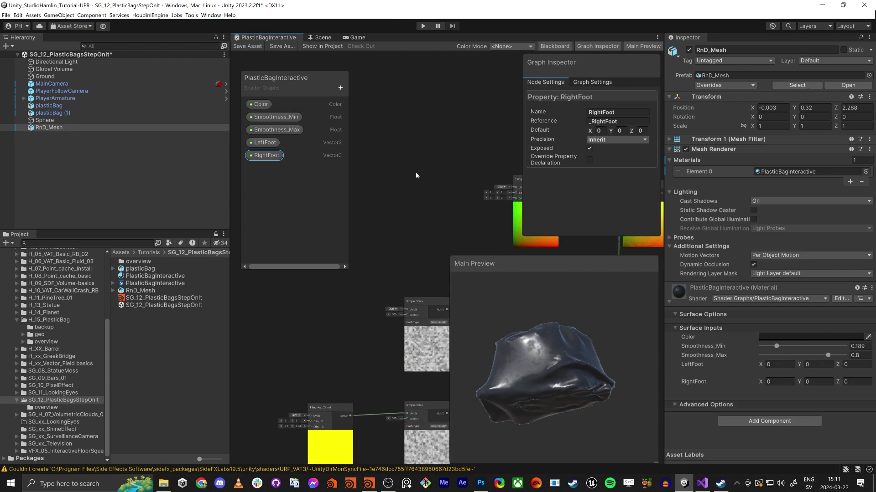
Step: Return to the scene and create a C# script named FeetPositions in the SG_12_PlasticBagsStepOnIt folder
{"action": "left_click", "coordinate": [321, 38]}
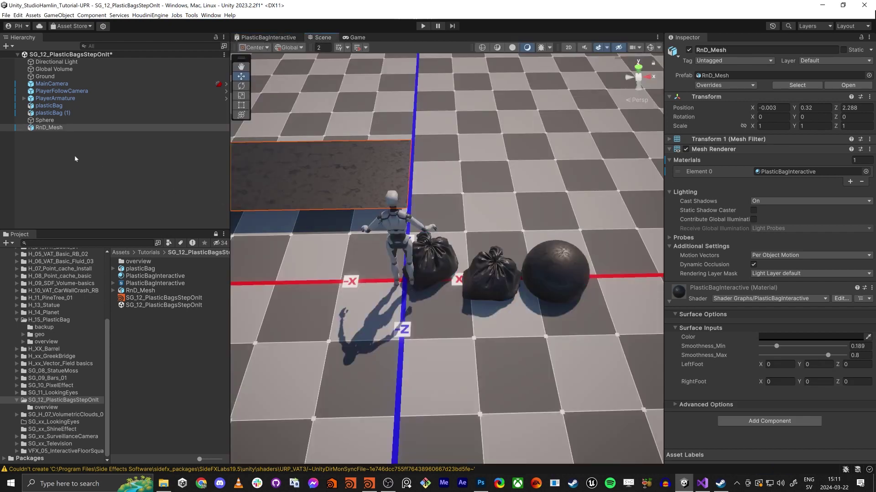
{"action": "left_click", "coordinate": [84, 166]}
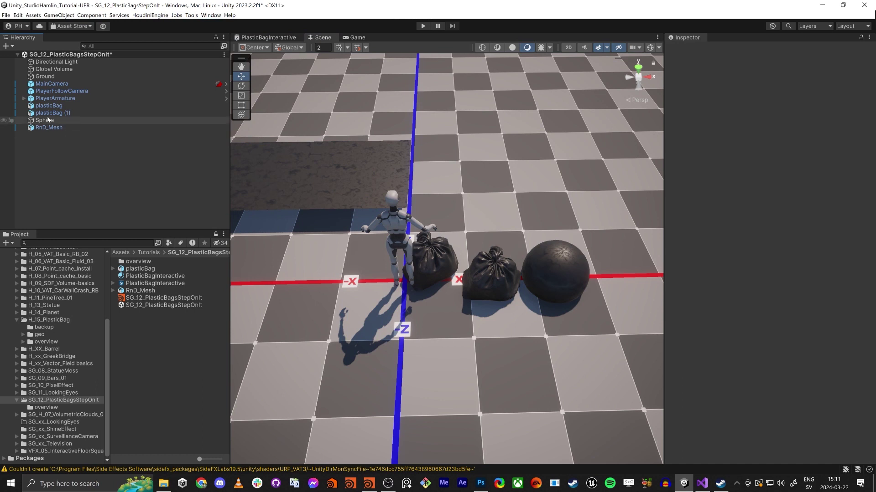
{"action": "left_click", "coordinate": [56, 99]}
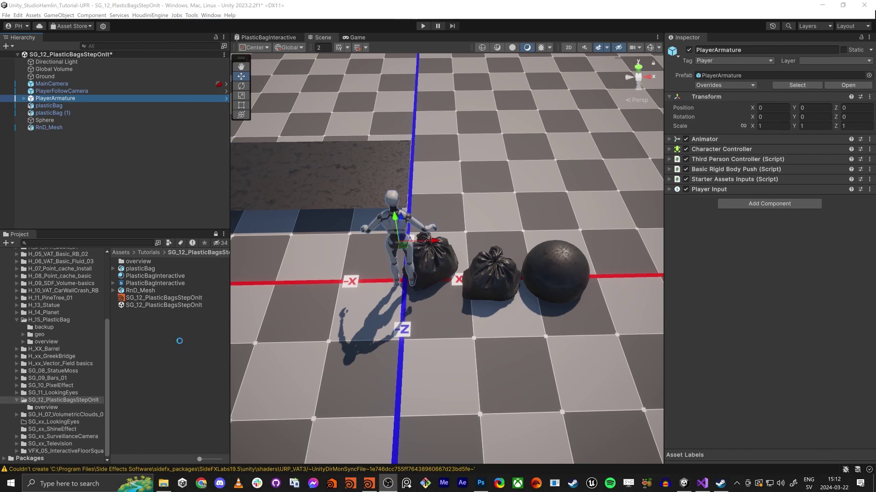
{"action": "right_click", "coordinate": [143, 353]}
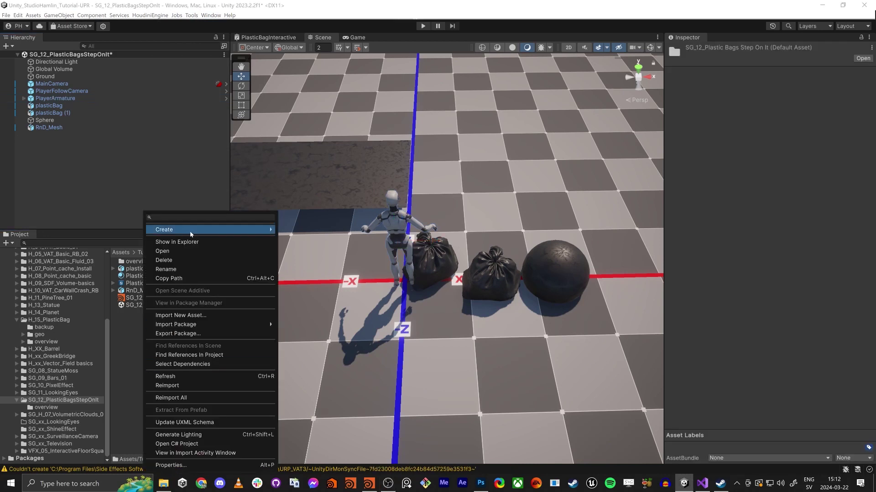
{"action": "mouse_move", "coordinate": [197, 230]}
{"action": "left_click", "coordinate": [323, 34]}
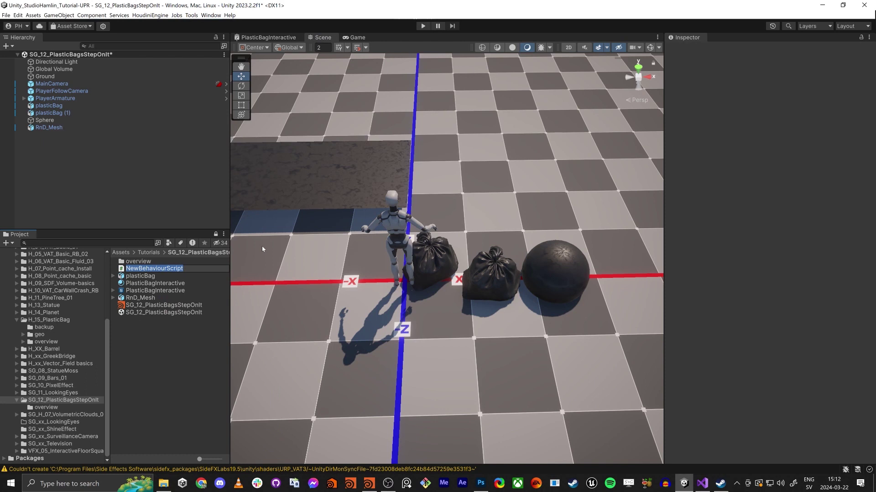
{"action": "type", "text": "Fett"}
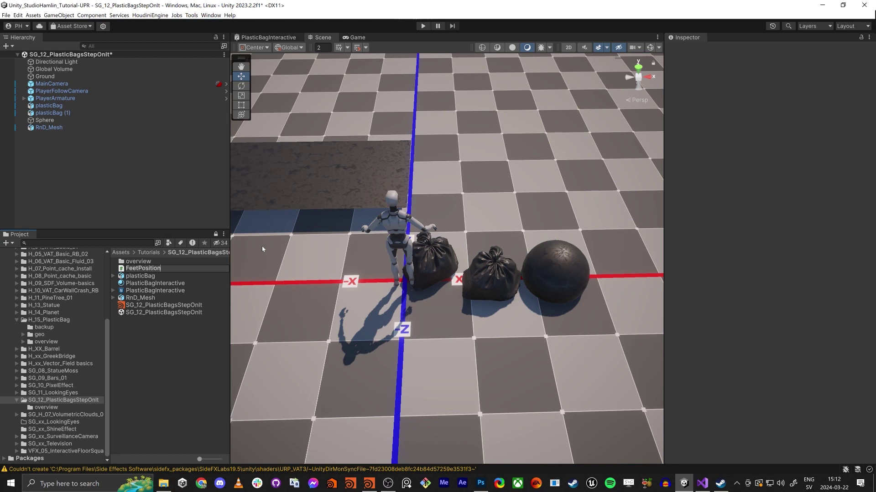
{"action": "key", "text": "Return"}
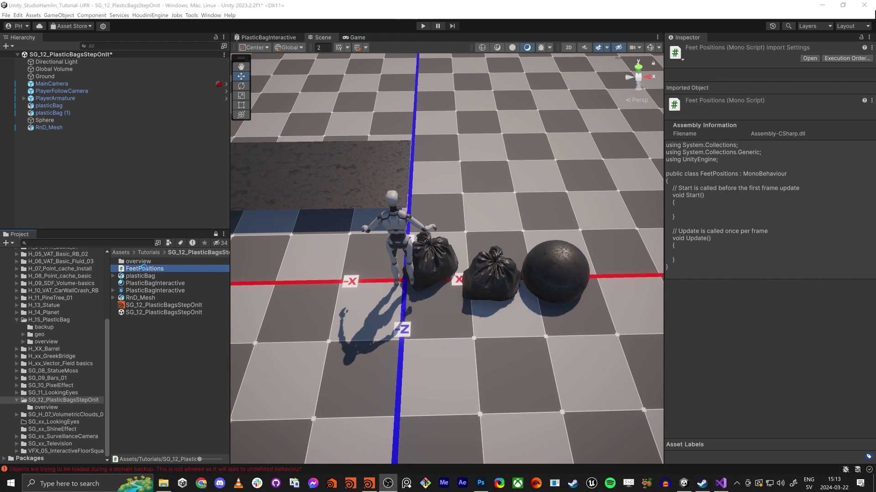
Step: Open the FeetPositions script in Visual Studio and delete the Start method and the template comments
{"action": "double_click", "coordinate": [142, 269]}
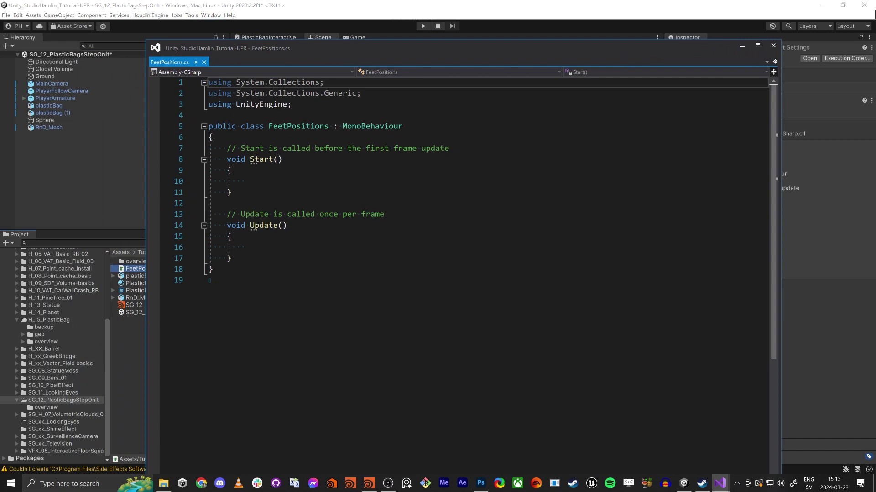
{"action": "left_click_drag", "start_coordinate": [385, 215], "coordinate": [209, 149]}
{"action": "key", "text": "BackSpace"}
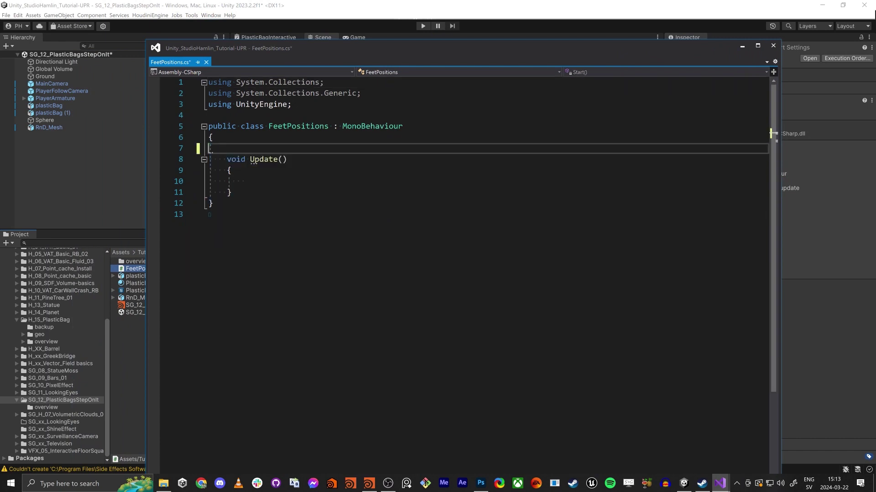
Step: Declare public Transform fields LeftFoot and RightFoot on one indented line at the top of the FeetPositions class
{"action": "type", "text": "public Tra"}
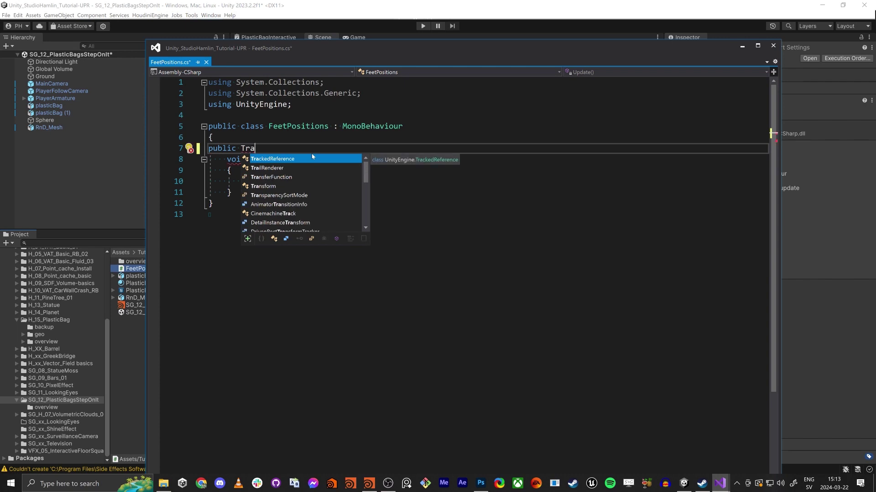
{"action": "key", "text": "Down"}
{"action": "key", "text": "Down"}
{"action": "key", "text": "Down"}
{"action": "key", "text": "Return"}
{"action": "key", "text": "Home"}
{"action": "key", "text": "Tab"}
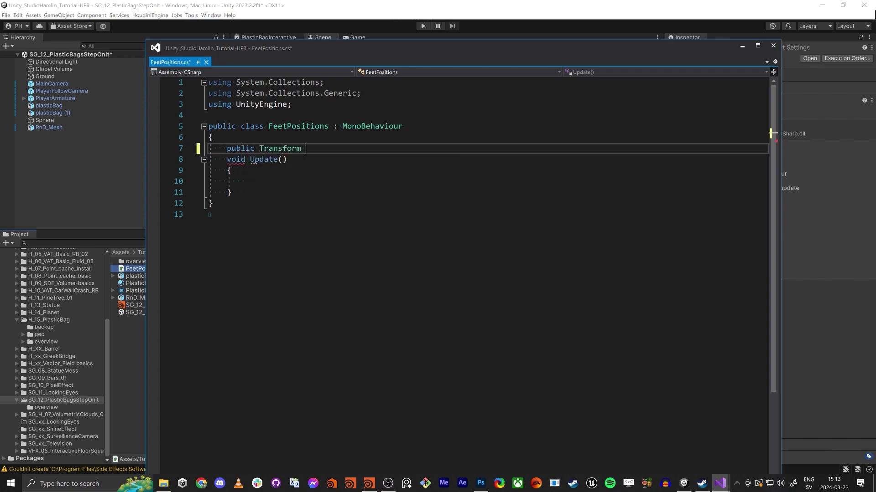
{"action": "type", "text": "LeftFoot, RightFO"}
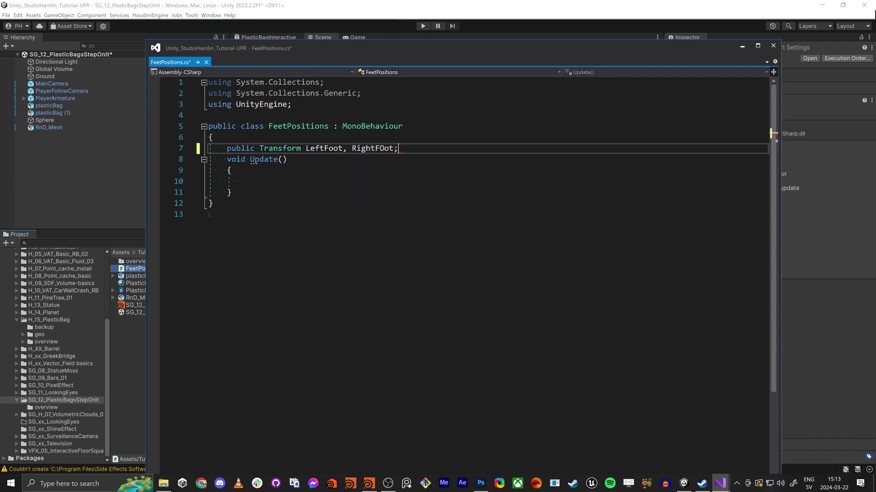
{"action": "key", "text": "BackSpace"}
{"action": "type", "text": "oot;"}
{"action": "key", "text": "Return"}
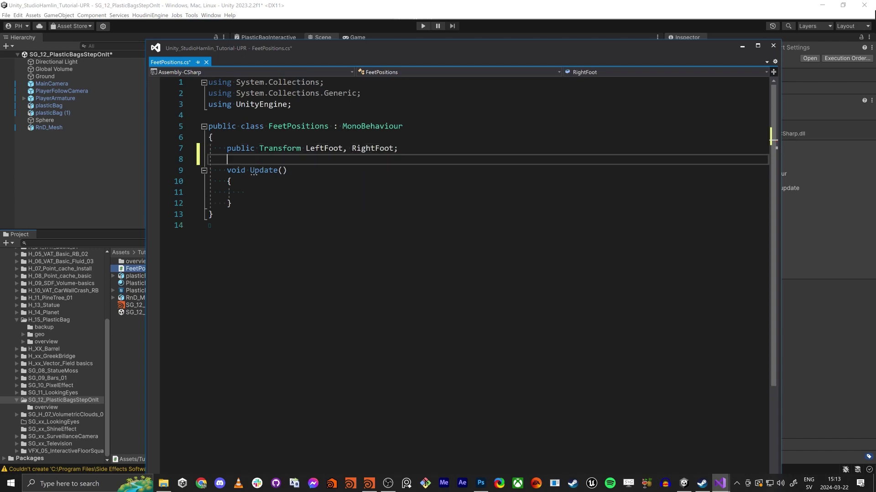
Step: Declare a public Material field named plasticBagMat below the Transform fields
{"action": "type", "text": "public Material "}
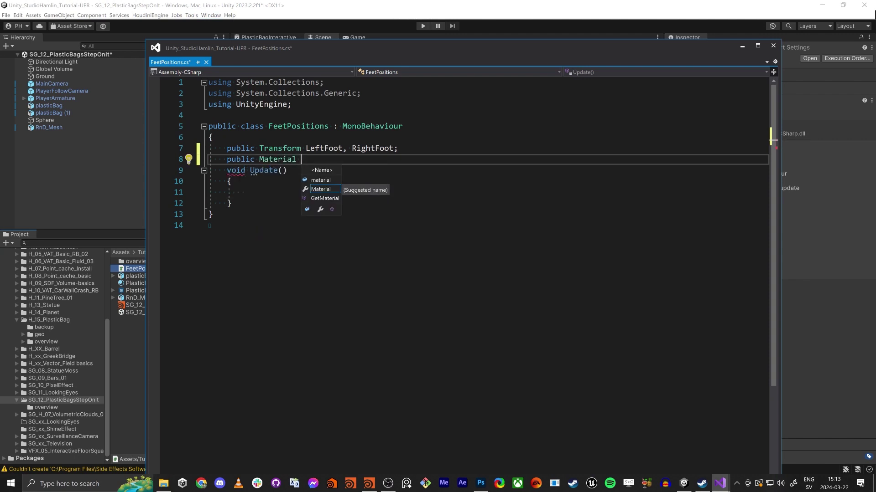
{"action": "type", "text": "platsicc"}
{"action": "key", "text": "BackSpace"}
{"action": "key", "text": "BackSpace"}
{"action": "key", "text": "BackSpace"}
{"action": "key", "text": "BackSpace"}
{"action": "key", "text": "BackSpace"}
{"action": "type", "text": "sti"}
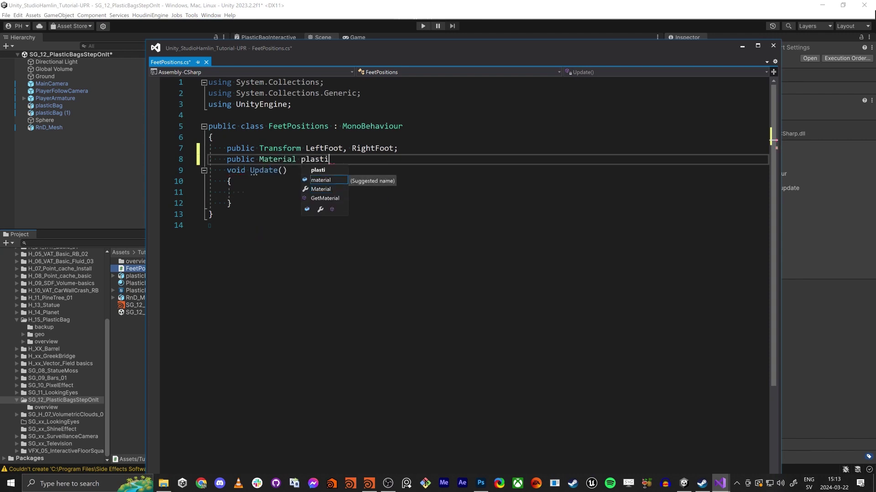
{"action": "type", "text": "cBagMat;"}
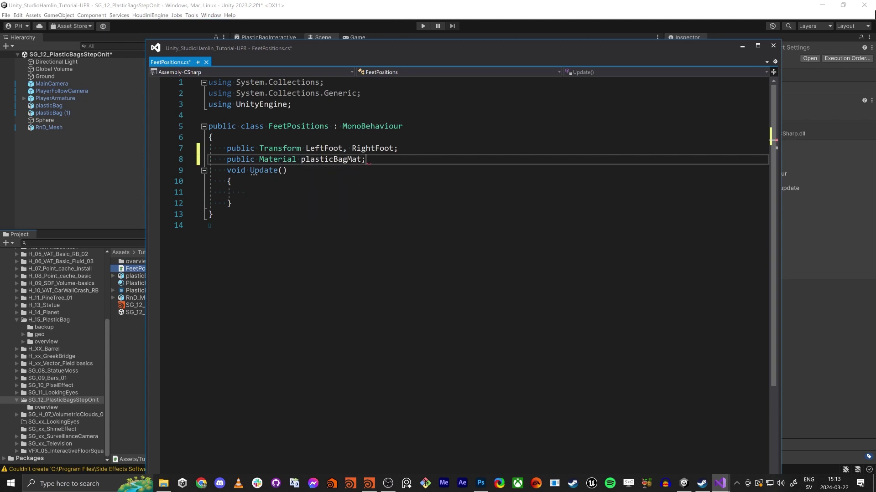
Step: Add a blank line above Update and, inside Update, begin a plasticBagMat.SetVector call with the property name "_LeftPosition"
{"action": "key", "text": "Return"}
{"action": "key", "text": "Down"}
{"action": "key", "text": "Down"}
{"action": "key", "text": "Down"}
{"action": "key", "text": "Return"}
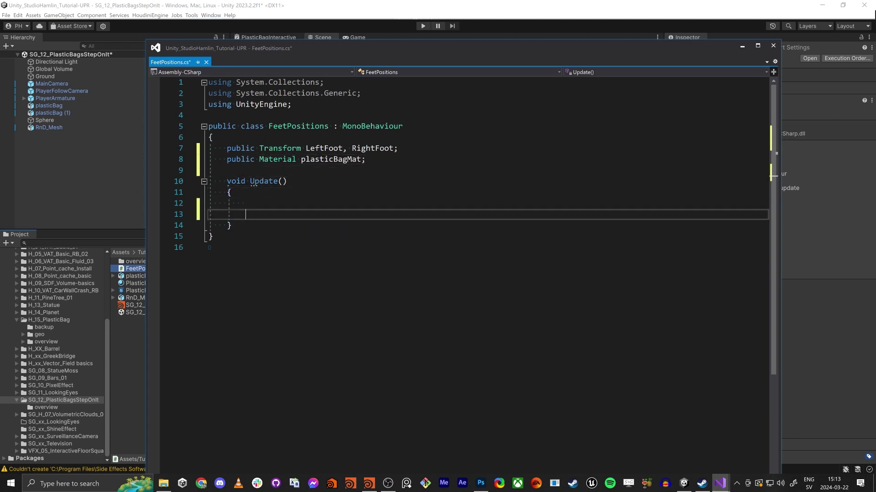
{"action": "type", "text": "plasti"}
{"action": "key", "text": "Tab"}
{"action": "type", "text": "."}
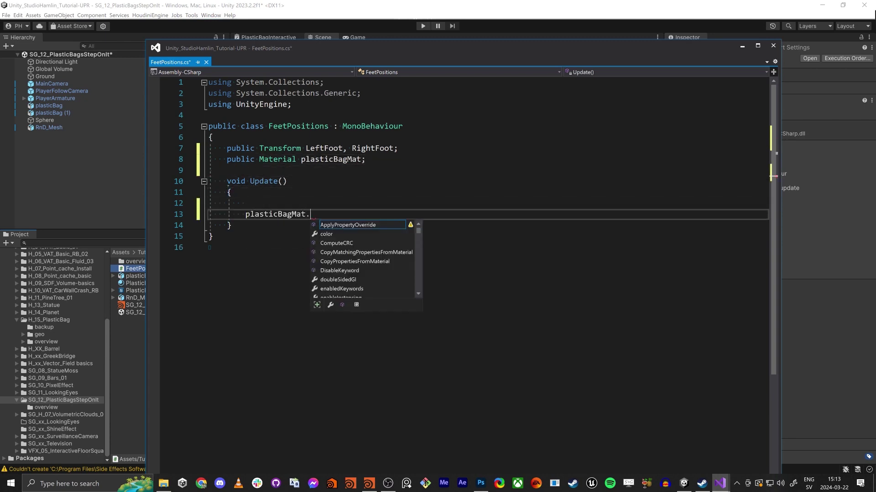
{"action": "type", "text": "setve(\""}
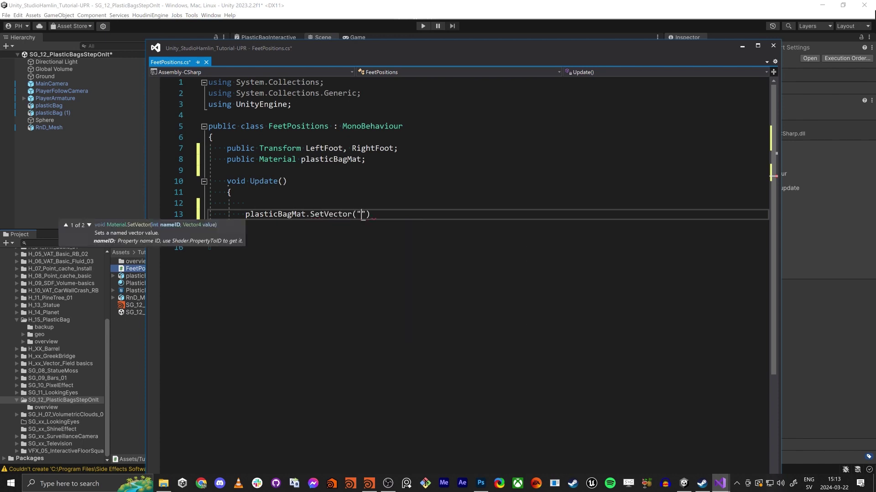
{"action": "type", "text": "_LeftF"}
{"action": "key", "text": "BackSpace"}
{"action": "type", "text": "Position"}
Step: Copy the LeftFoot property's reference name from the PlasticBagInteractive graph in Unity and replace the SetVector property name with "_LeftFoot"
{"action": "key", "text": "alt+Tab"}
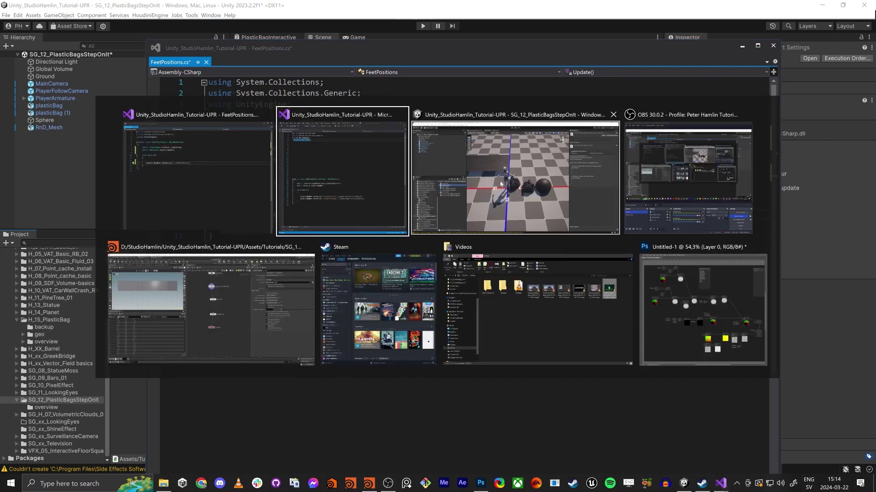
{"action": "left_click", "coordinate": [263, 40]}
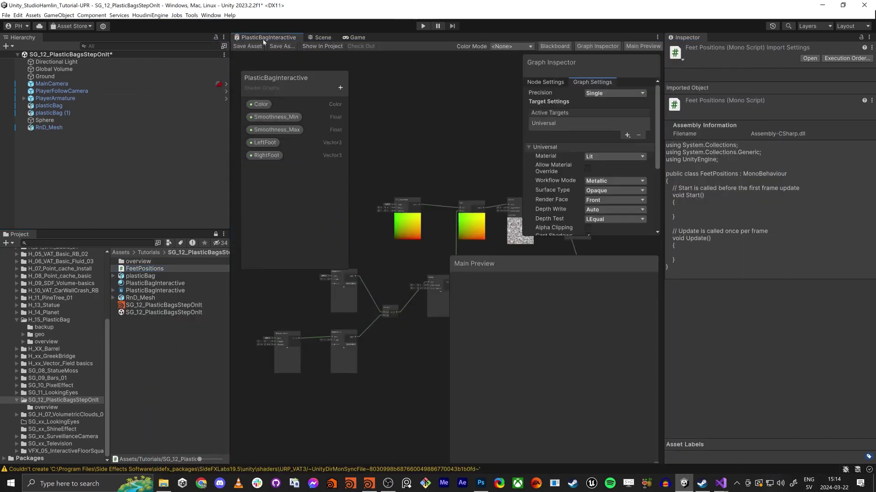
{"action": "left_click", "coordinate": [265, 143]}
{"action": "left_click", "coordinate": [617, 121]}
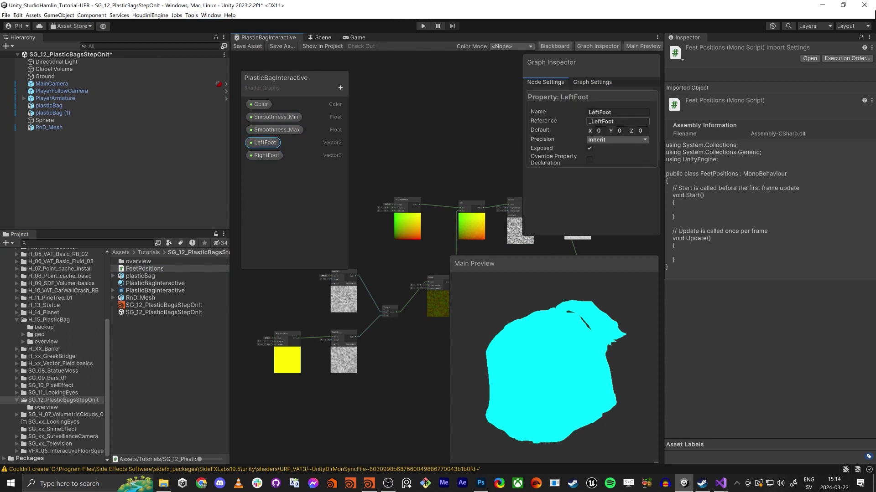
{"action": "left_click_drag", "start_coordinate": [618, 121], "coordinate": [556, 120]}
{"action": "key", "text": "ctrl+c"}
{"action": "key", "text": "alt+Tab"}
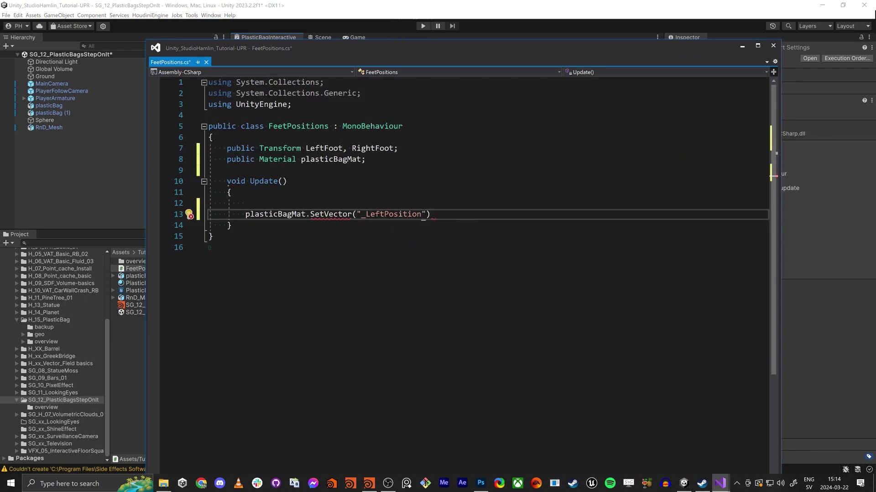
{"action": "double_click", "coordinate": [390, 214]}
{"action": "key", "text": "ctrl+v"}
Step: Complete the "_LeftFoot" SetVector call with LeftFoot.position as its value and end the statement
{"action": "key", "text": "Right"}
{"action": "type", "text": ","}
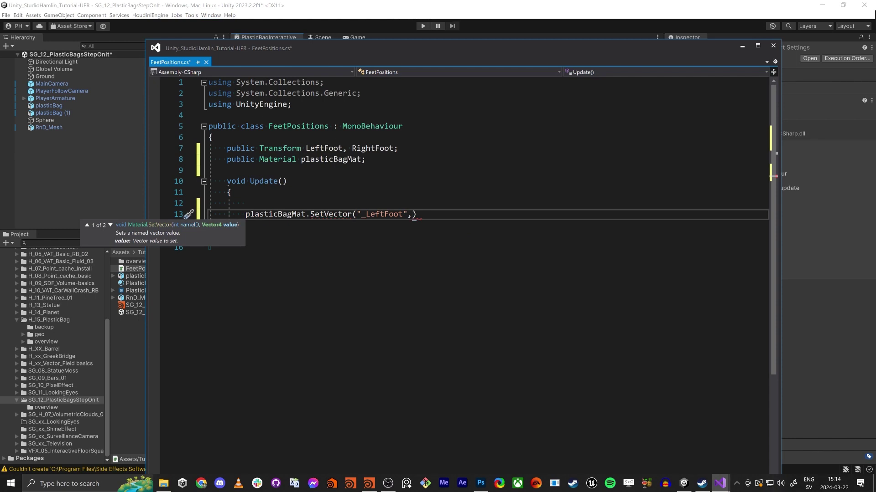
{"action": "type", "text": "LeftFoot.po"}
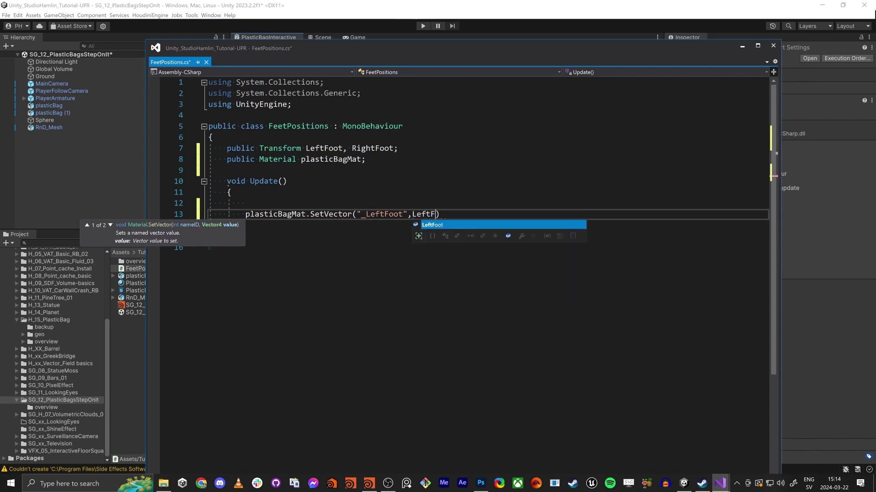
{"action": "key", "text": "Tab"}
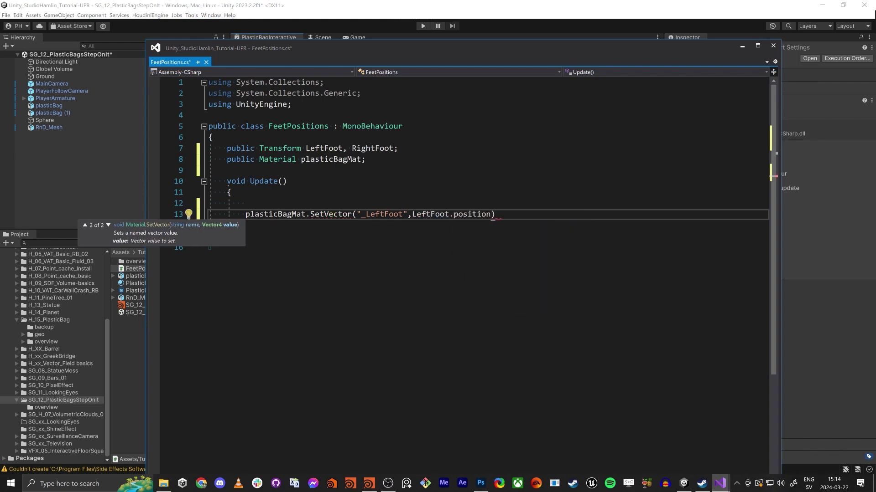
{"action": "key", "text": "Right"}
{"action": "type", "text": ";"}
Step: Duplicate the SetVector line directly below and change the copy's value to RightFoot.position
{"action": "key", "text": "shift+Home"}
{"action": "key", "text": "ctrl+c"}
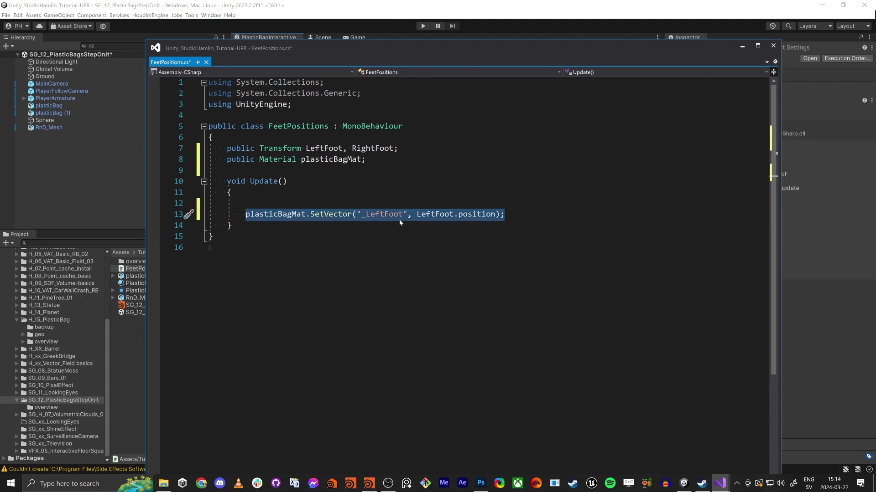
{"action": "key", "text": "End"}
{"action": "key", "text": "Return"}
{"action": "key", "text": "ctrl+v"}
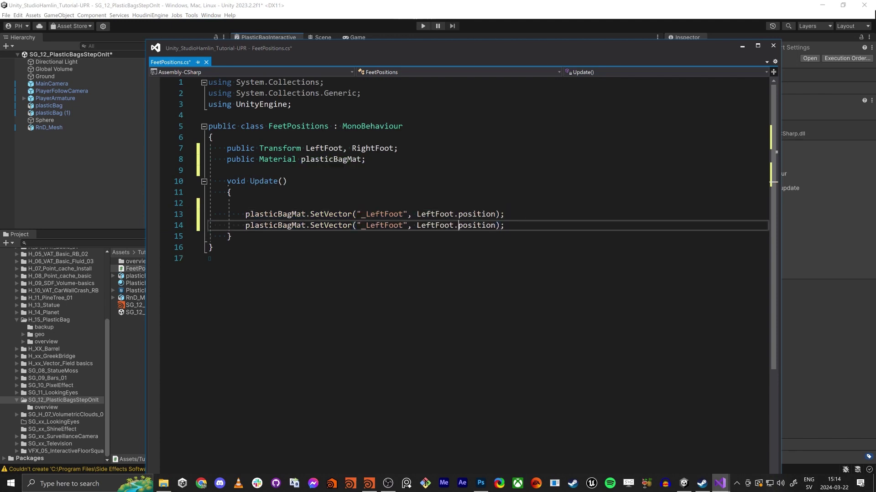
{"action": "key", "text": "Left"}
{"action": "key", "text": "ctrl+shift+Left"}
{"action": "type", "text": "Right"}
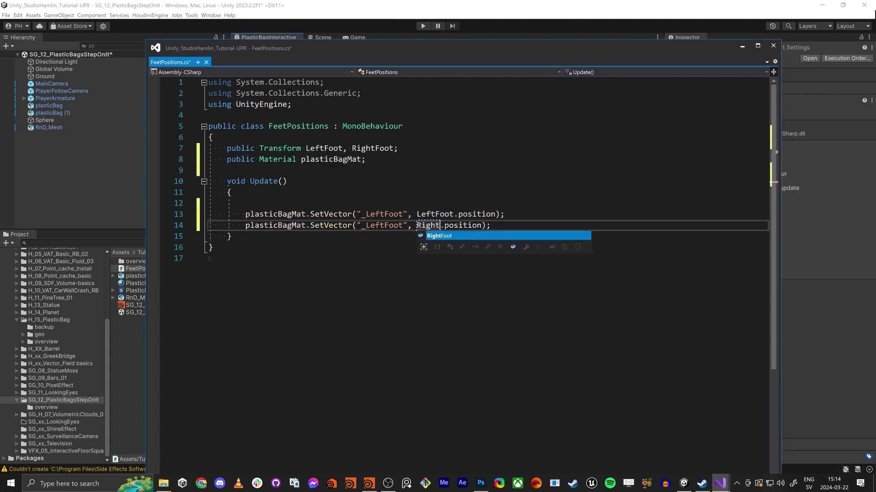
{"action": "key", "text": "Tab"}
Step: Change the second SetVector call's property name to "_RightFoot" and save the script
{"action": "key", "text": "ctrl+Left"}
{"action": "key", "text": "ctrl+Left"}
{"action": "key", "text": "ctrl+Left"}
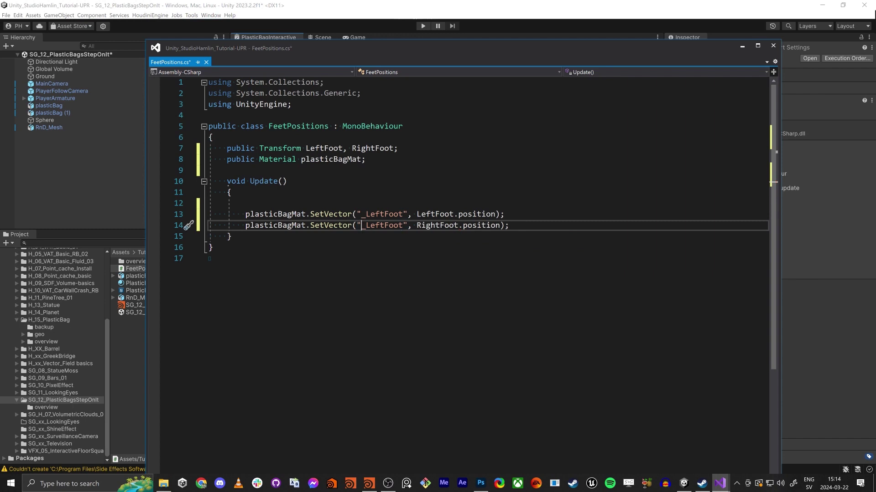
{"action": "key", "text": "Delete"}
{"action": "key", "text": "Delete"}
{"action": "key", "text": "Delete"}
{"action": "key", "text": "Delete"}
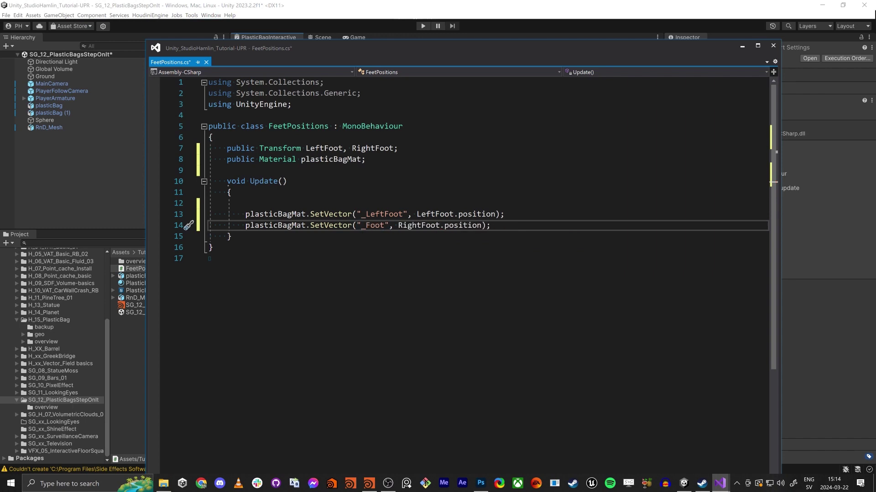
{"action": "type", "text": "Right"}
{"action": "key", "text": "ctrl+s"}
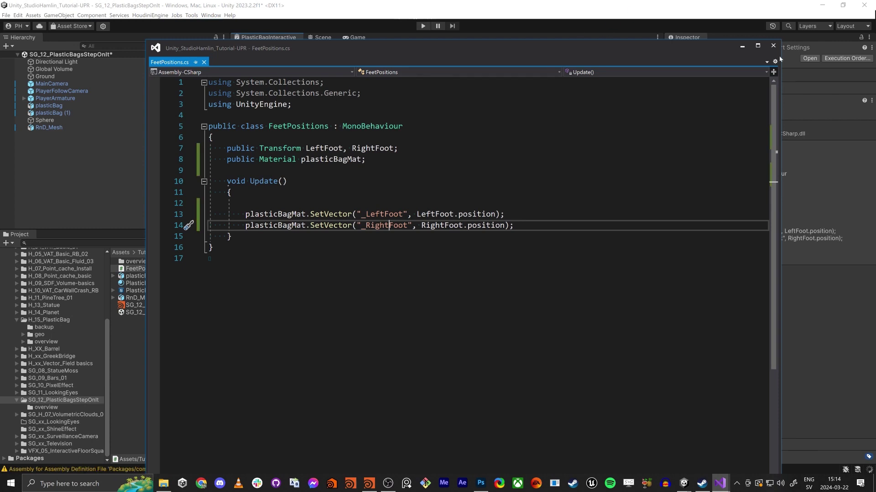
Step: Return to Unity's Scene view and attach the FeetPositions script to PlayerArmature
{"action": "left_click", "coordinate": [741, 46]}
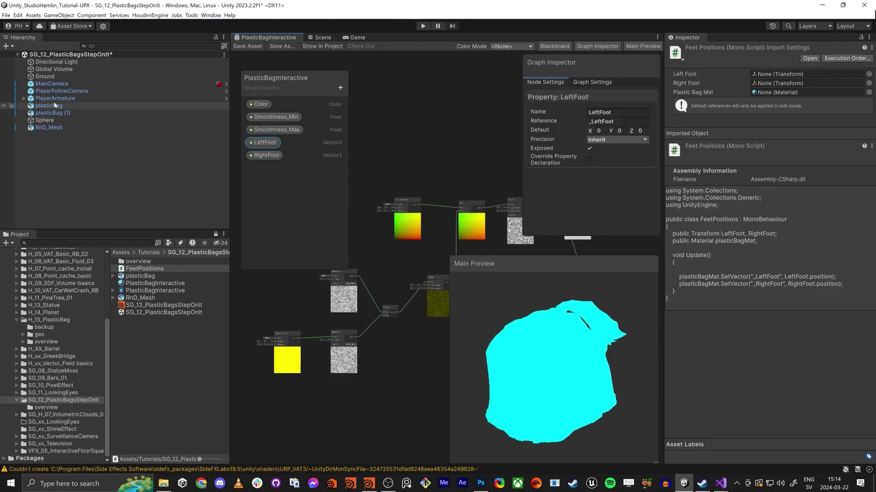
{"action": "left_click", "coordinate": [68, 98]}
{"action": "left_click", "coordinate": [321, 37]}
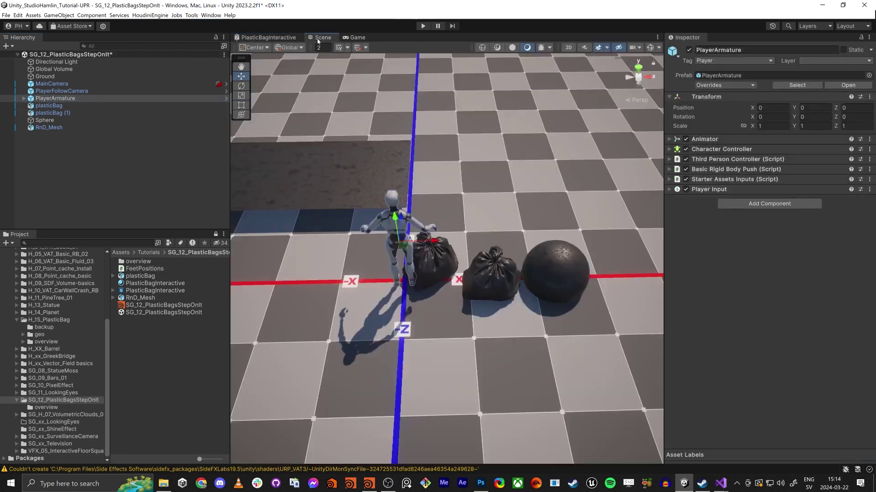
{"action": "right_click_drag", "start_coordinate": [359, 244], "coordinate": [363, 220]}
{"action": "key", "text": "w"}
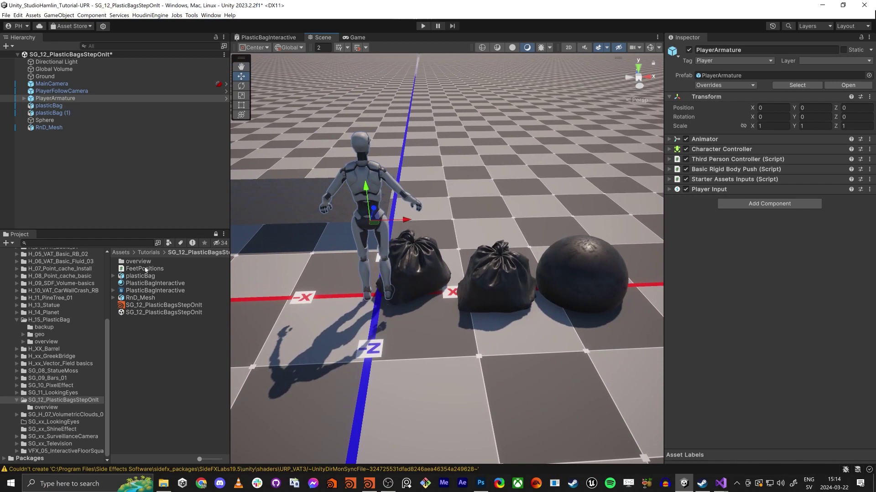
{"action": "left_click_drag", "start_coordinate": [683, 283], "coordinate": [737, 279]}
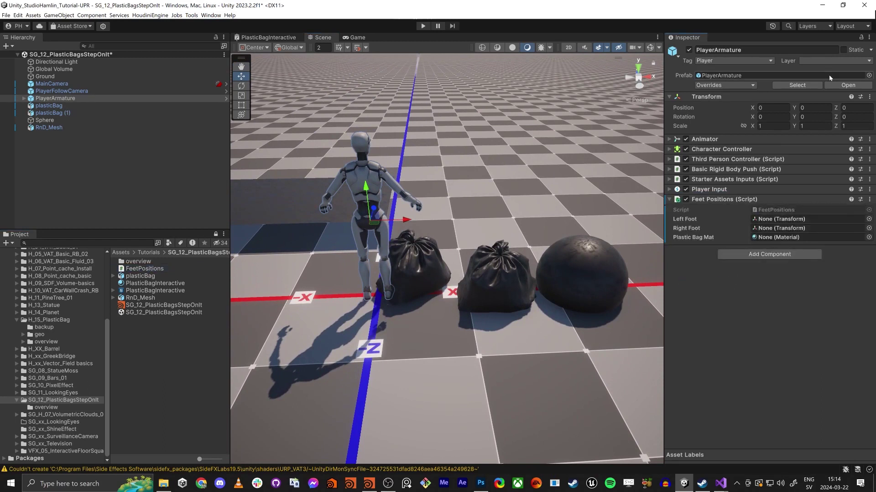
Step: Lock the Inspector on PlayerArmature and expand its Skeleton hierarchy down to the Left_Foot and Right_Foot bones
{"action": "left_click", "coordinate": [861, 37]}
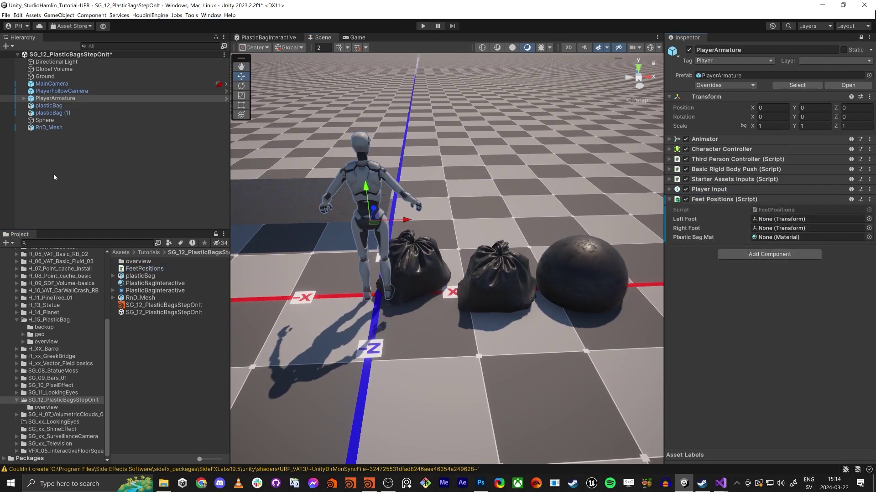
{"action": "left_click", "coordinate": [25, 98]}
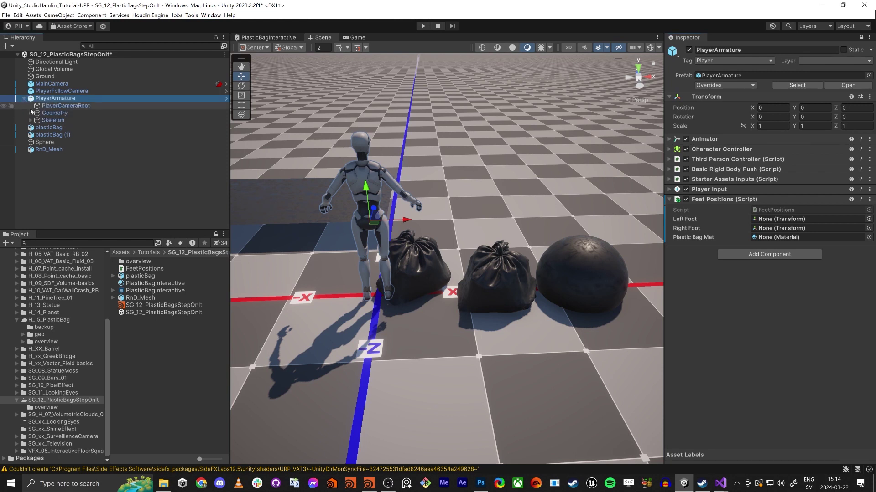
{"action": "left_click", "coordinate": [30, 120]}
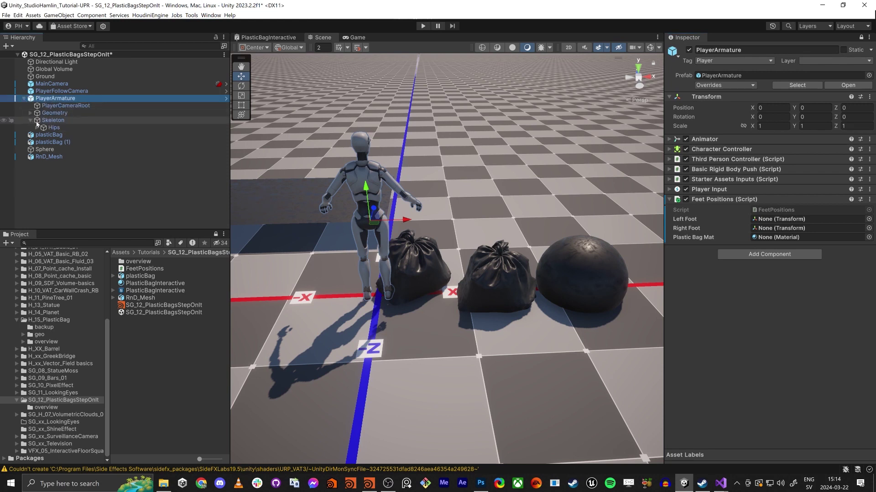
{"action": "left_click", "coordinate": [37, 127]}
{"action": "left_click", "coordinate": [45, 142]}
{"action": "left_click", "coordinate": [44, 135]}
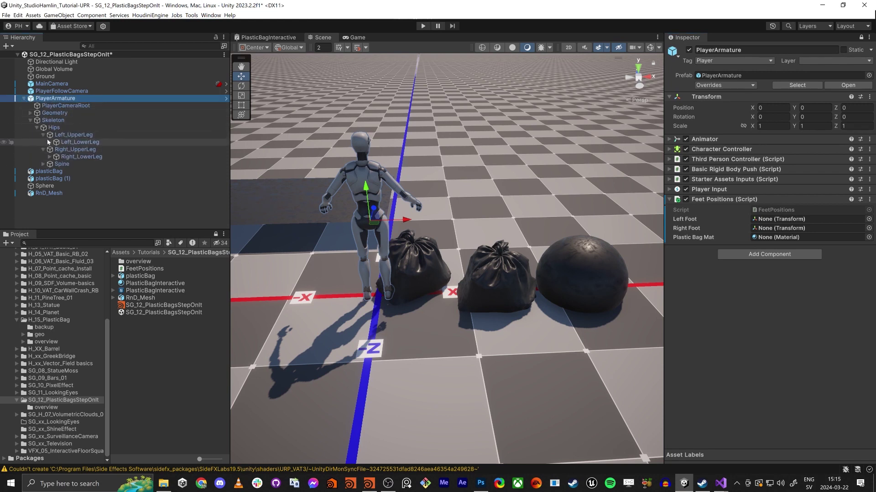
{"action": "left_click", "coordinate": [49, 142]}
{"action": "left_click", "coordinate": [49, 164]}
{"action": "left_click", "coordinate": [76, 151]}
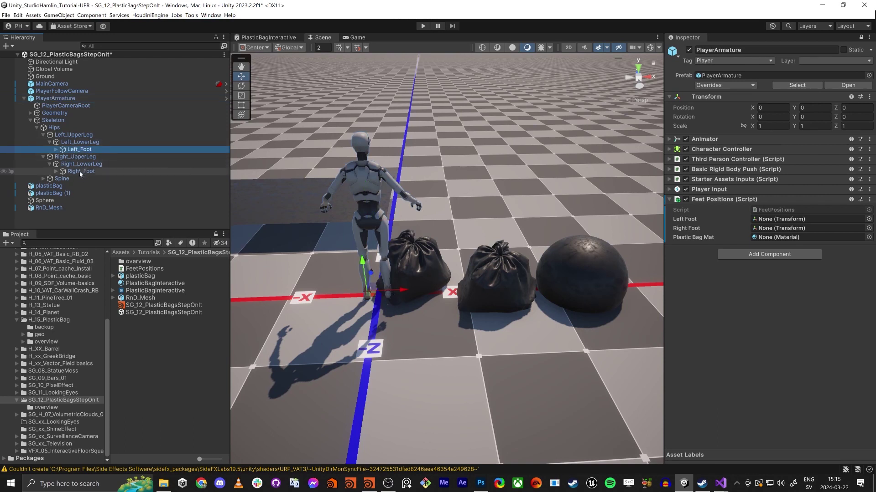
{"action": "left_click", "coordinate": [81, 172]}
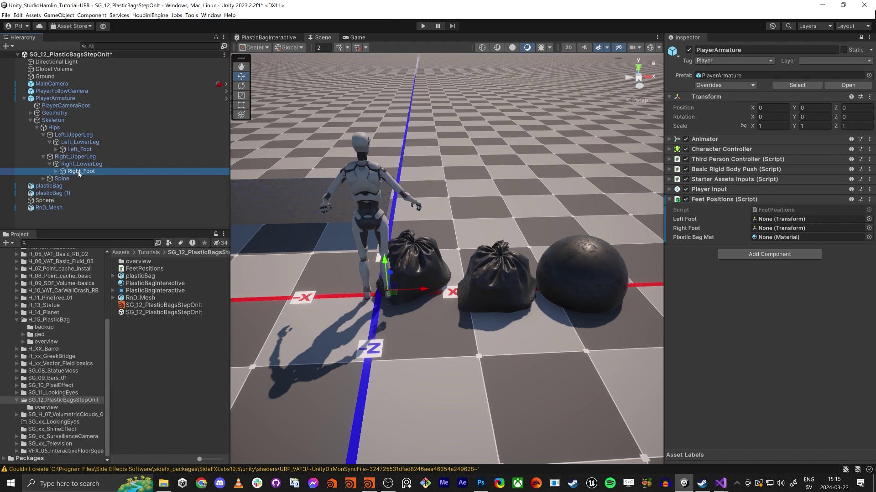
Step: Assign the Right_Foot and Left_Foot bones and the PlasticBagInteractive material to the matching fields of the Feet Positions component
{"action": "left_click_drag", "start_coordinate": [79, 173], "coordinate": [803, 228]}
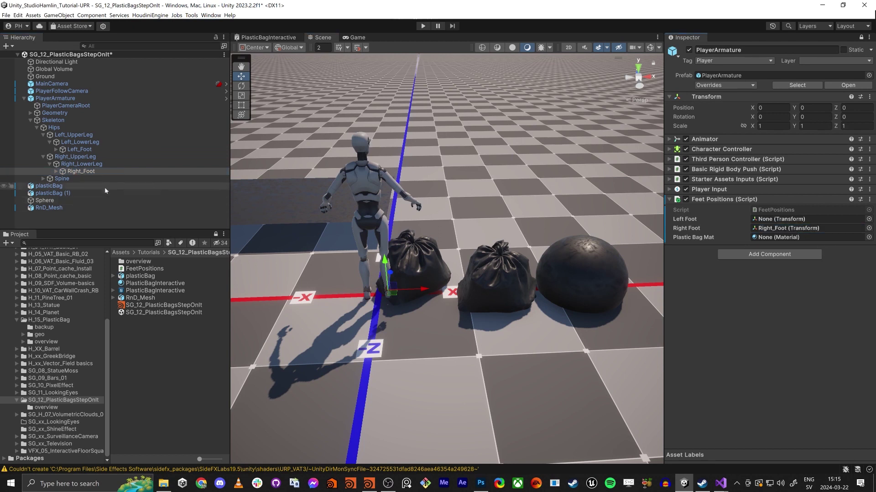
{"action": "left_click_drag", "start_coordinate": [78, 150], "coordinate": [758, 218]}
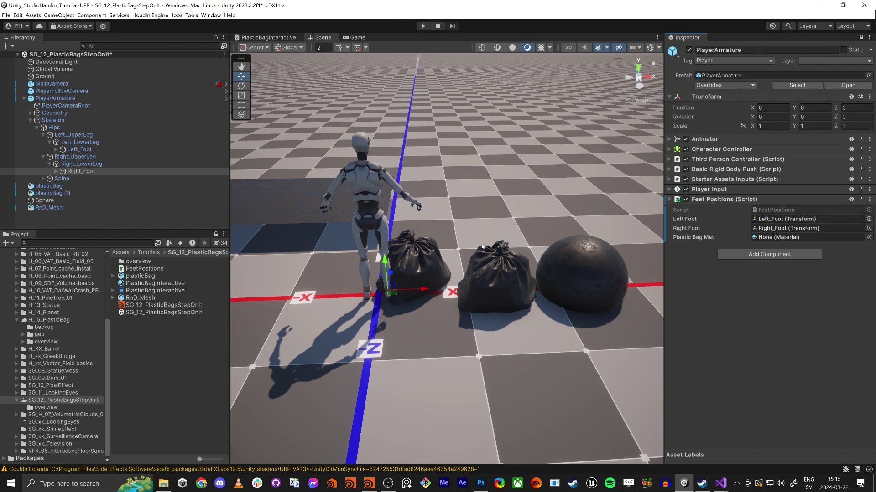
{"action": "left_click_drag", "start_coordinate": [133, 286], "coordinate": [780, 237]}
{"action": "right_click_drag", "start_coordinate": [457, 251], "coordinate": [332, 247]}
{"action": "left_click_drag", "start_coordinate": [332, 247], "coordinate": [329, 249], "text": "alt"}
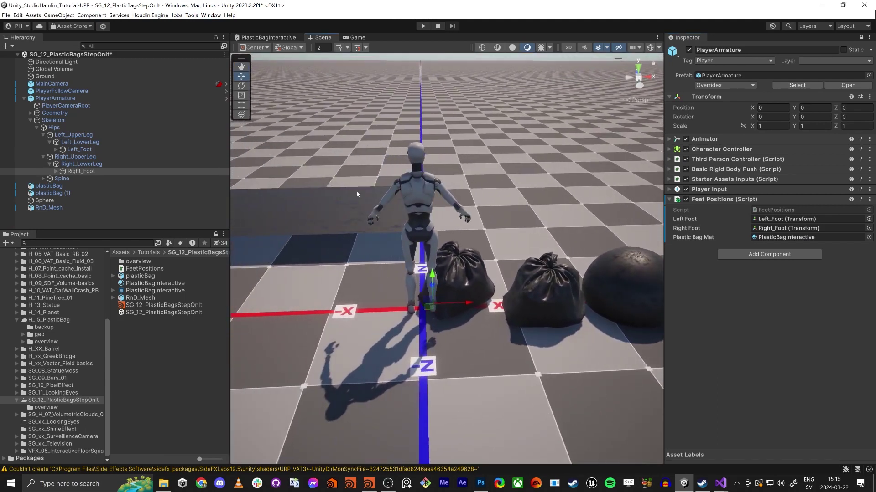
{"action": "right_click_drag", "start_coordinate": [418, 251], "coordinate": [441, 240]}
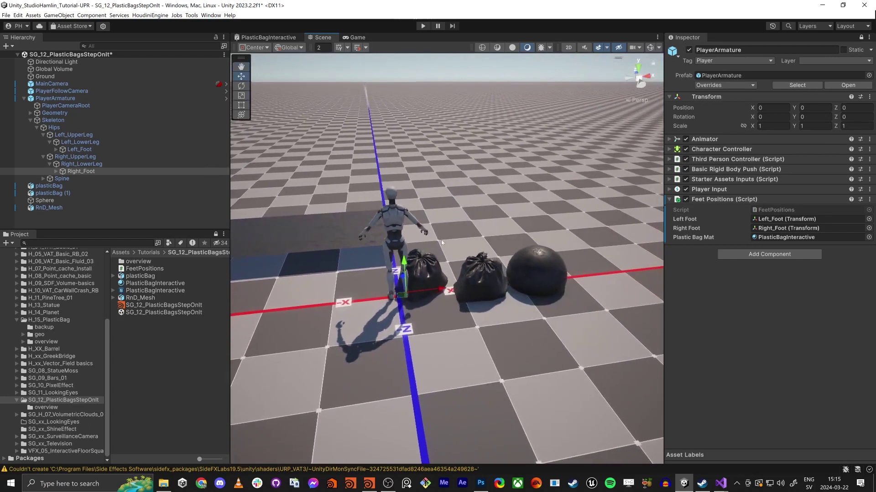
Step: Open the PlasticBagInteractive graph maximized and place a LeftFoot property node in the empty area above the Color node
{"action": "left_click", "coordinate": [273, 38]}
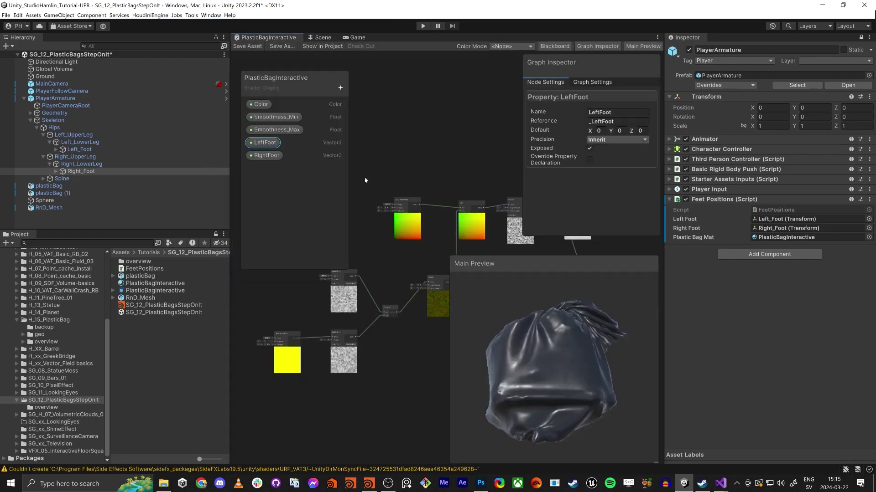
{"action": "left_click", "coordinate": [447, 152]}
{"action": "middle_click_drag", "start_coordinate": [457, 139], "coordinate": [405, 145]}
{"action": "key", "text": "shift+space"}
{"action": "middle_click_drag", "start_coordinate": [317, 172], "coordinate": [458, 172]}
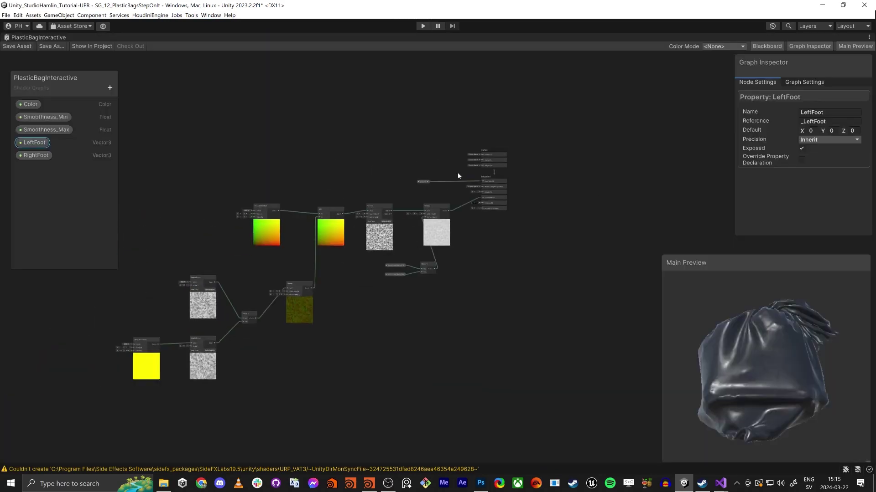
{"action": "scroll", "coordinate": [457, 172], "scroll_direction": "up", "scroll_amount": 8}
{"action": "middle_click_drag", "start_coordinate": [401, 158], "coordinate": [426, 210]}
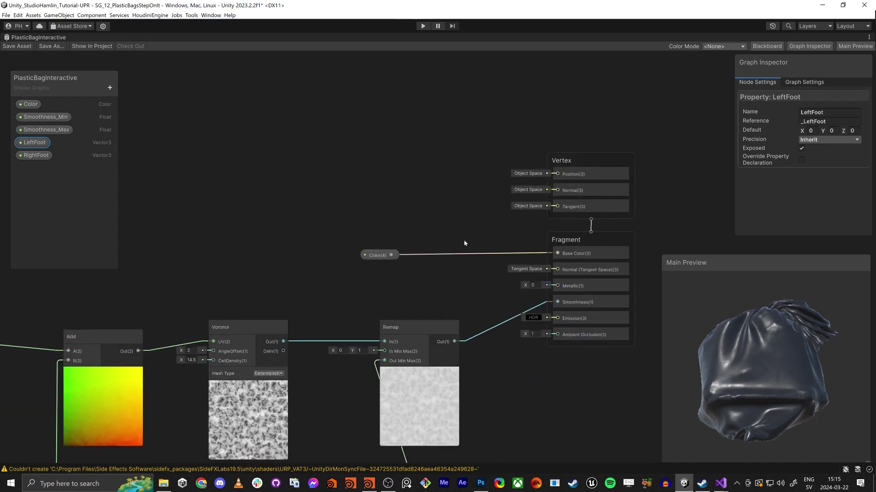
{"action": "left_click", "coordinate": [296, 155]}
{"action": "left_click_drag", "start_coordinate": [26, 144], "coordinate": [445, 188]}
{"action": "left_click_drag", "start_coordinate": [383, 193], "coordinate": [325, 129]}
Step: Add a Position node in World space below the LeftFoot property node
{"action": "left_click", "coordinate": [313, 190]}
{"action": "key", "text": "space"}
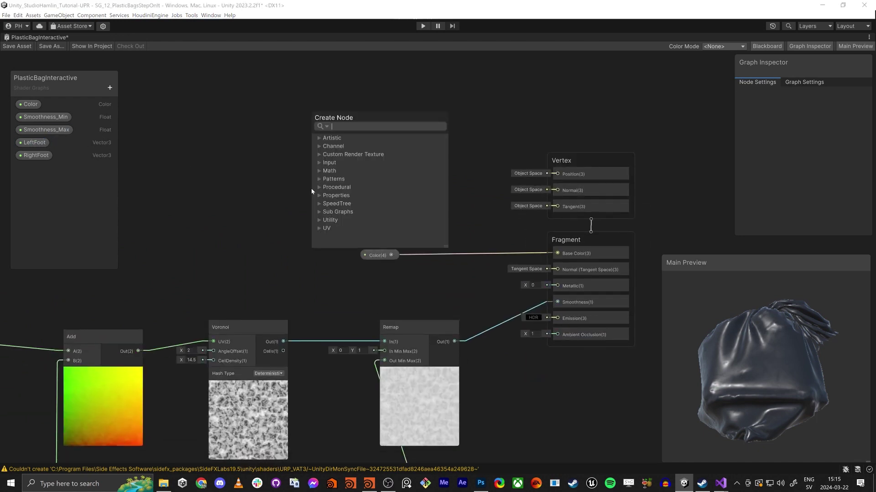
{"action": "type", "text": "position"}
{"action": "key", "text": "Return"}
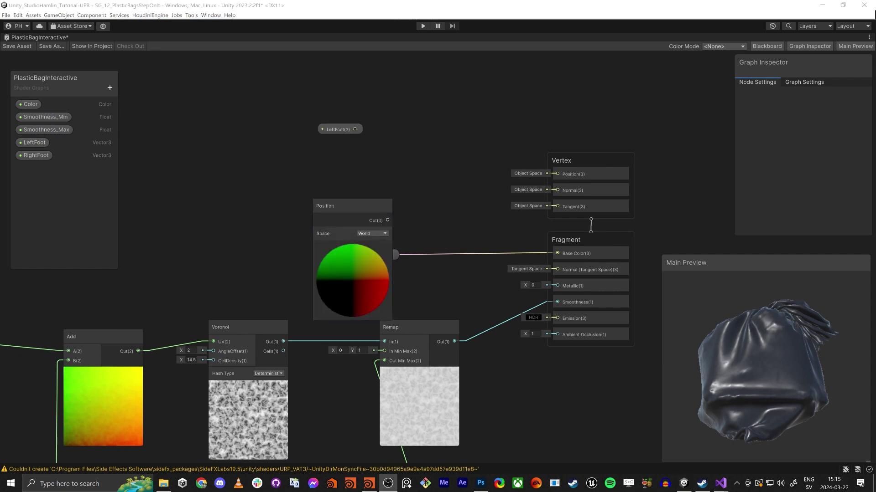
Step: Move the Position and LeftFoot nodes away from the Vertex block, freeing space between them and the master stack
{"action": "middle_click_drag", "start_coordinate": [429, 155], "coordinate": [487, 183]}
{"action": "left_click_drag", "start_coordinate": [403, 234], "coordinate": [242, 189]}
{"action": "left_click_drag", "start_coordinate": [397, 158], "coordinate": [243, 108]}
{"action": "middle_click_drag", "start_coordinate": [310, 126], "coordinate": [329, 133]}
Step: Add a Distance node beside them with LeftFoot connected to A and the world Position connected to B
{"action": "left_click", "coordinate": [399, 205]}
{"action": "key", "text": "space"}
{"action": "key", "text": "space"}
{"action": "type", "text": "distance"}
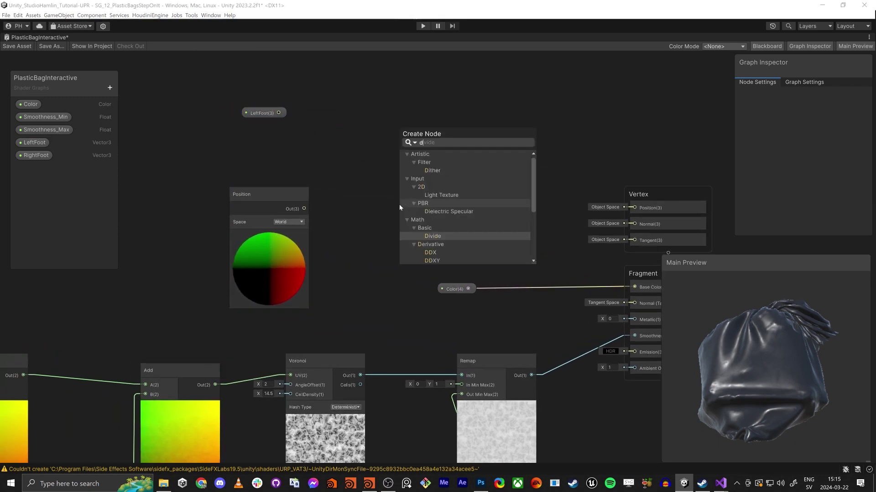
{"action": "key", "text": "Return"}
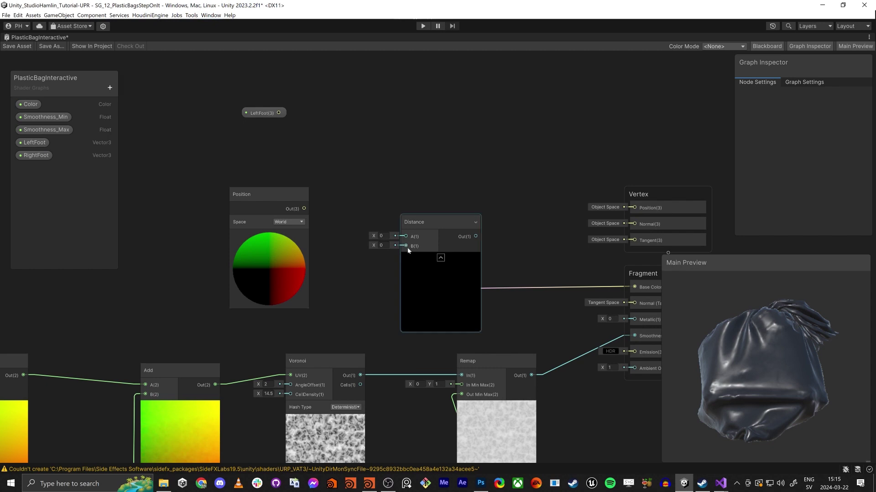
{"action": "left_click_drag", "start_coordinate": [305, 211], "coordinate": [304, 210]}
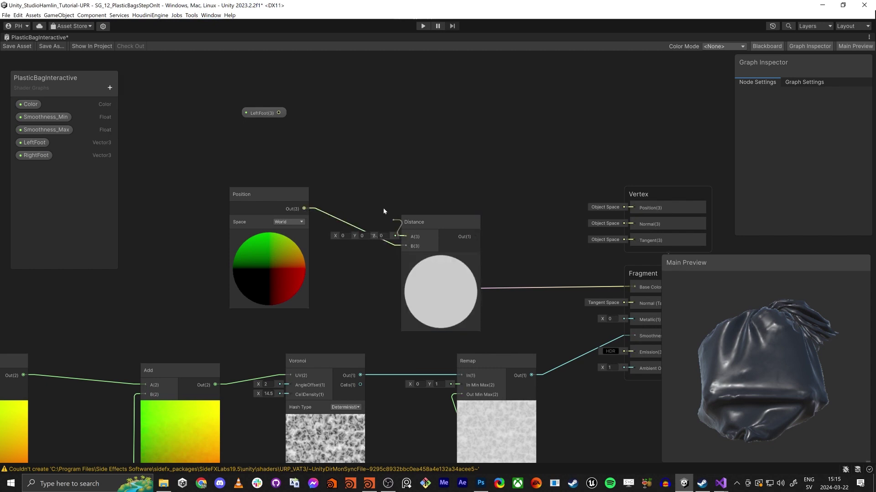
{"action": "left_click_drag", "start_coordinate": [383, 211], "coordinate": [279, 112]}
{"action": "left_click_drag", "start_coordinate": [465, 235], "coordinate": [418, 166]}
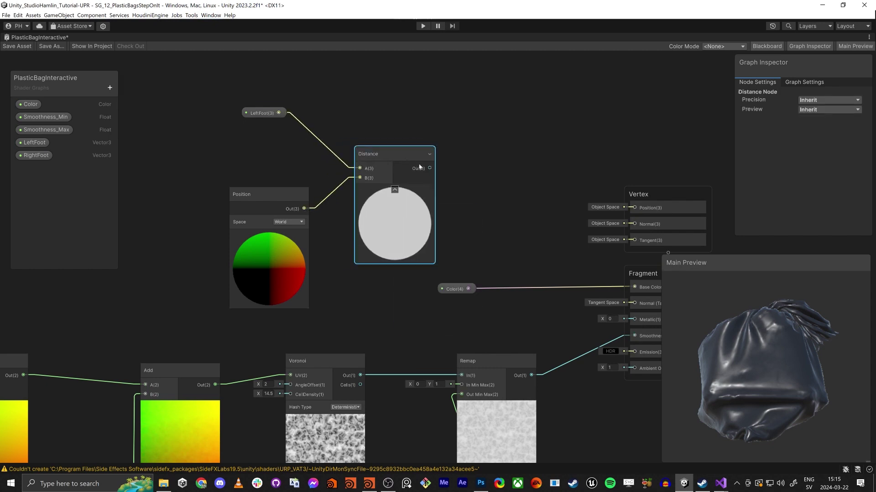
Step: Feed the Distance output through a new Fraction node into the Fragment Base Color, replacing the Color property
{"action": "left_click_drag", "start_coordinate": [477, 169], "coordinate": [477, 177]}
{"action": "type", "text": "frac"}
{"action": "key", "text": "Return"}
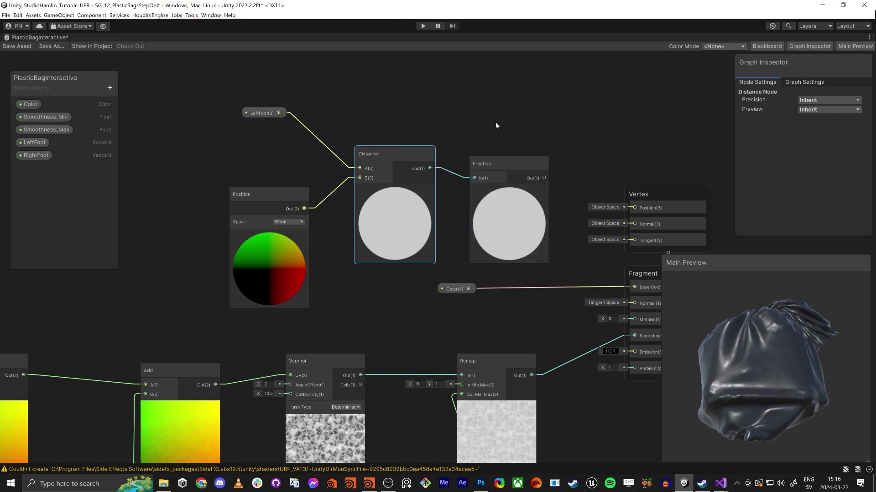
{"action": "left_click_drag", "start_coordinate": [545, 187], "coordinate": [544, 179]}
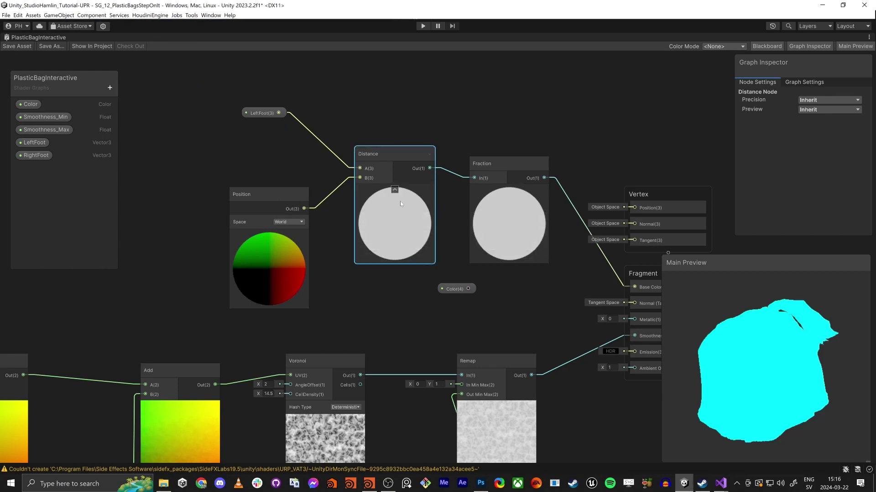
Step: Return to the full editor layout and start play mode in the Game view with control on the character
{"action": "key", "text": "alt+Tab"}
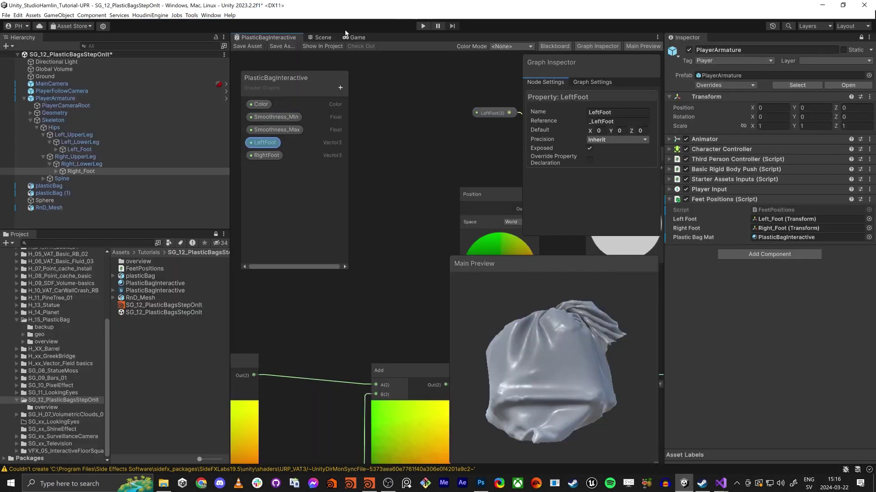
{"action": "left_click", "coordinate": [322, 38]}
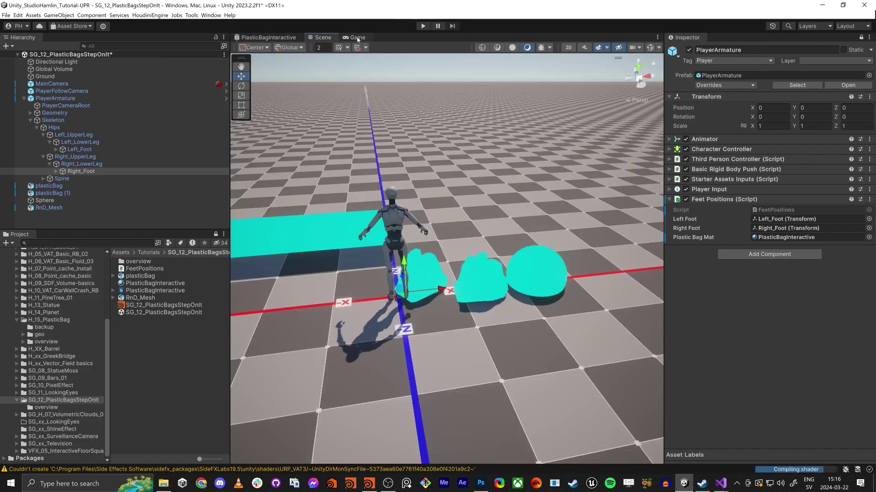
{"action": "left_click", "coordinate": [357, 38]}
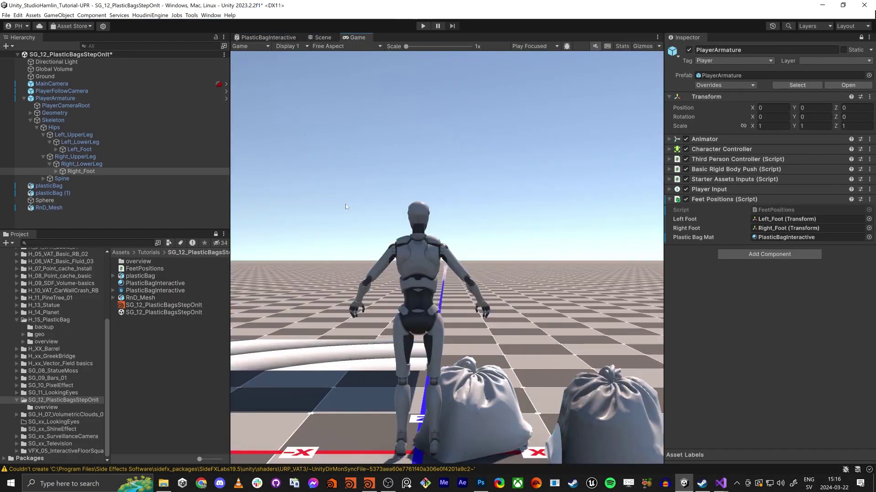
{"action": "left_click", "coordinate": [423, 26]}
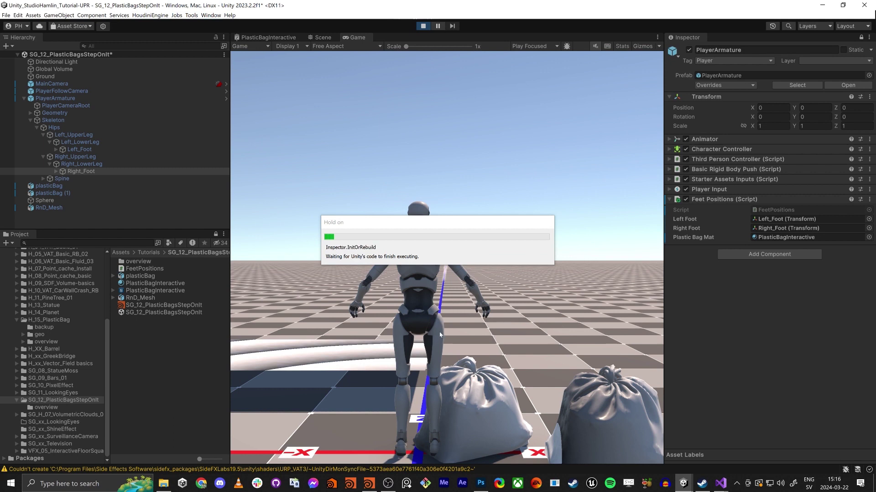
{"action": "left_click", "coordinate": [404, 352]}
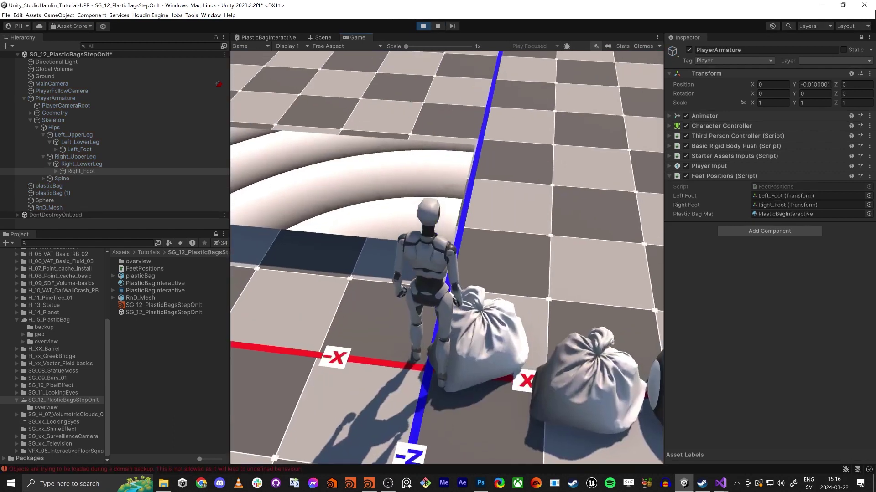
Step: Walk the character across the flat test mesh and around the plastic bags to examine how the distance rings follow the left foot
{"action": "key", "text": "a"}
{"action": "key", "text": "w"}
{"action": "key", "text": "a"}
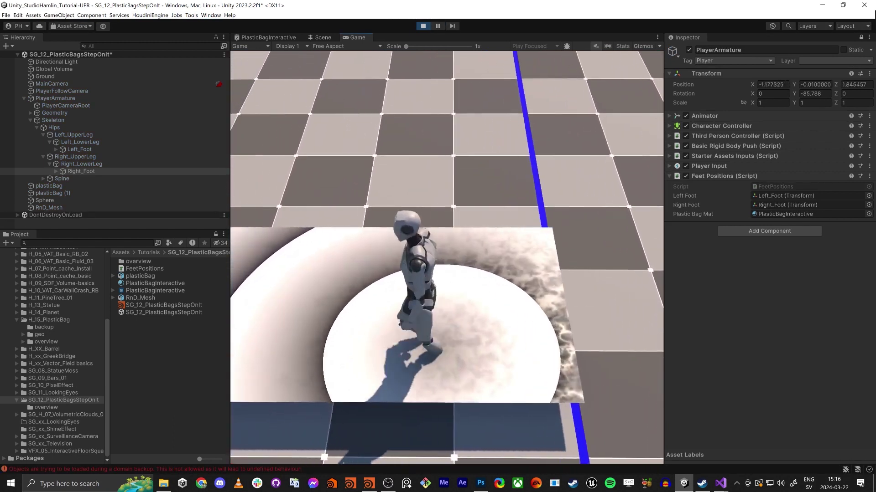
{"action": "key", "text": "s"}
{"action": "key", "text": "d"}
{"action": "key", "text": "a"}
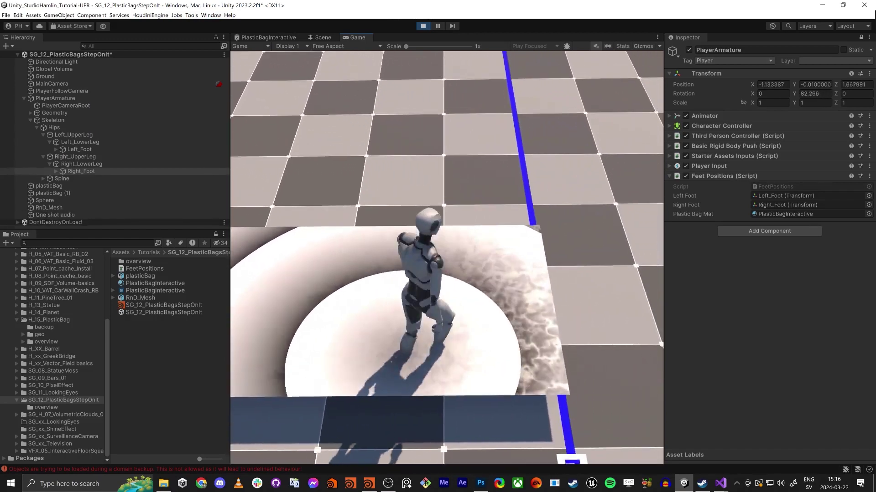
{"action": "key", "text": "d"}
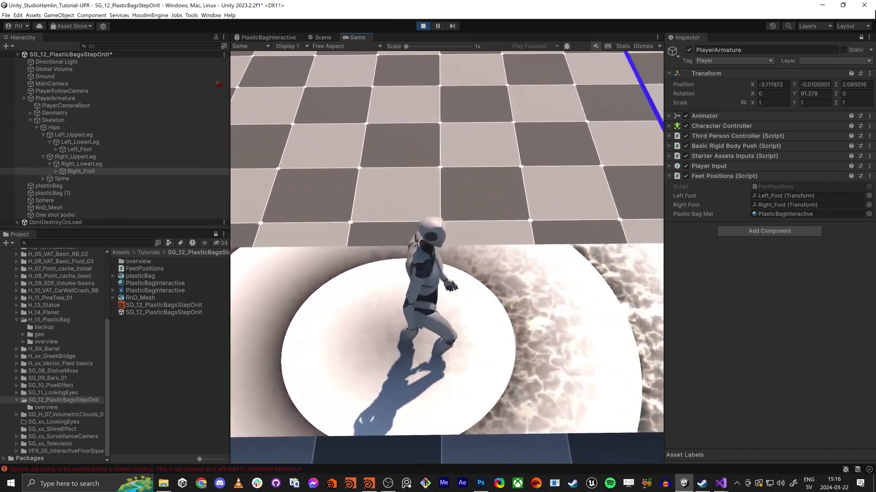
{"action": "key", "text": "s"}
{"action": "key", "text": "w"}
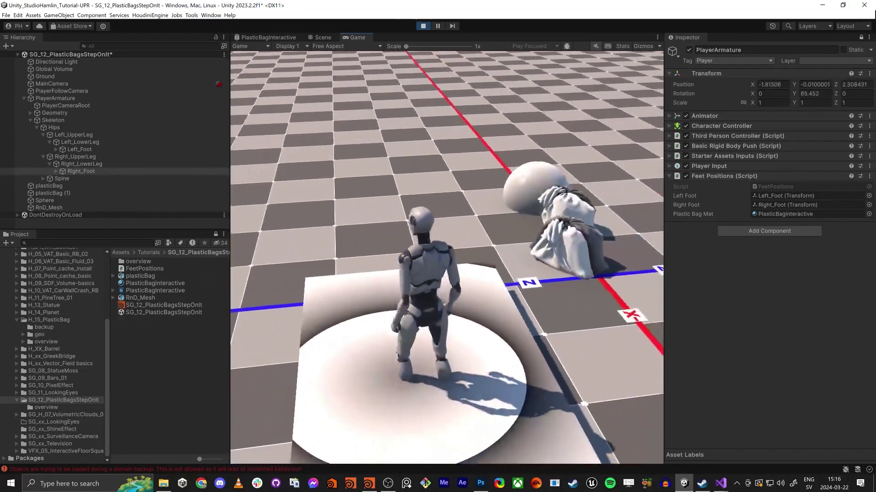
{"action": "key", "text": "d"}
{"action": "key", "text": "w"}
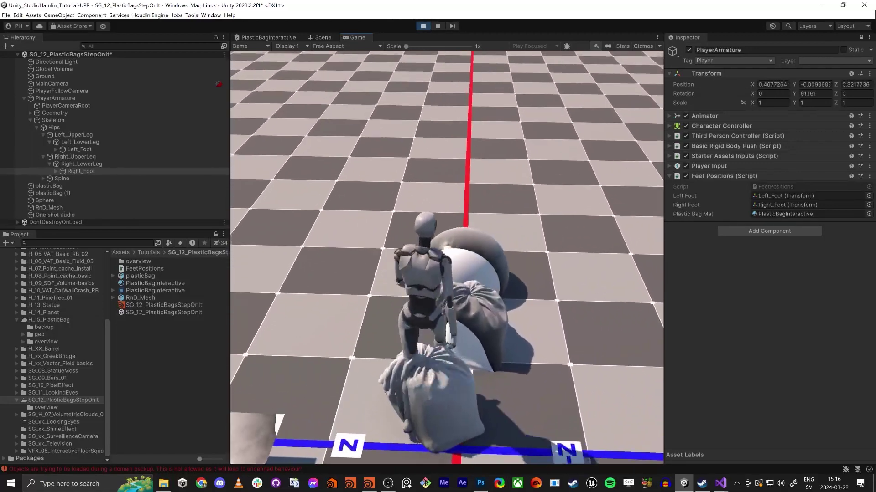
{"action": "key", "text": "a"}
{"action": "key", "text": "s"}
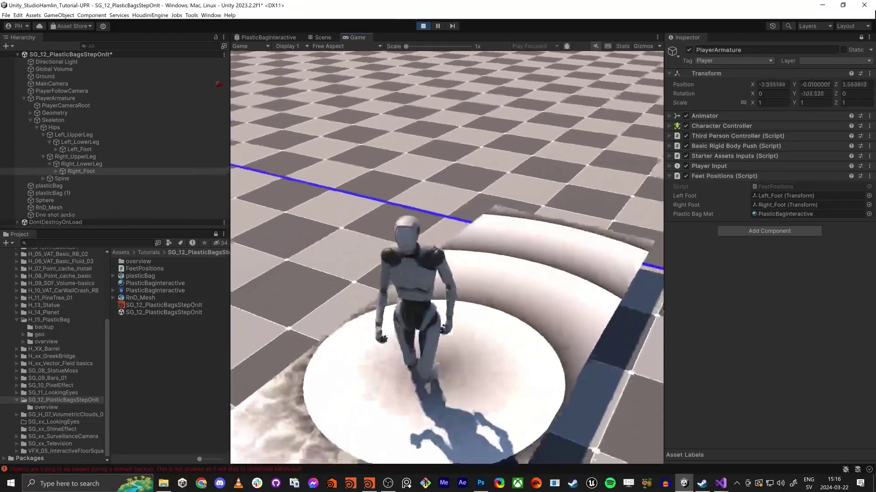
{"action": "key", "text": "d"}
{"action": "key", "text": "w"}
{"action": "key", "text": "w"}
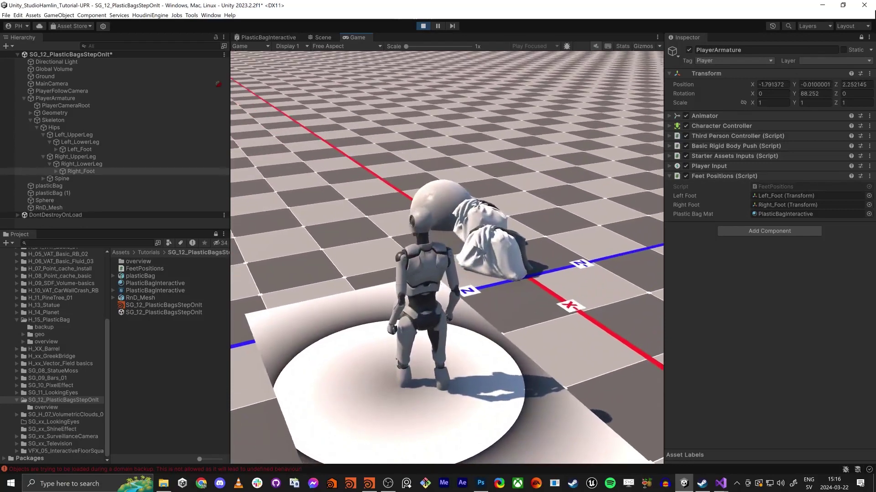